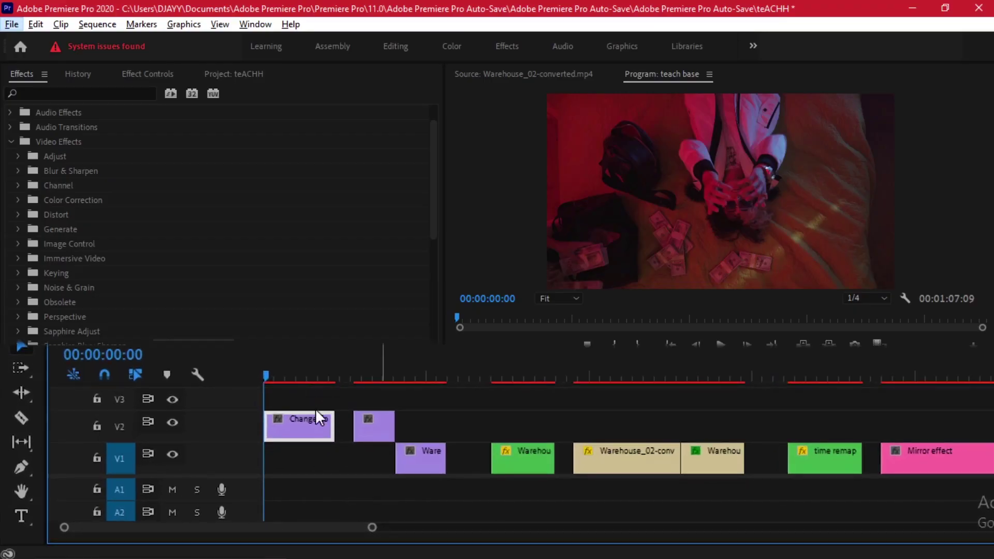
- Preview the teach base sequence playback
{"action": "scroll", "coordinate": [325, 422], "scroll_direction": "up", "scroll_amount": 2}
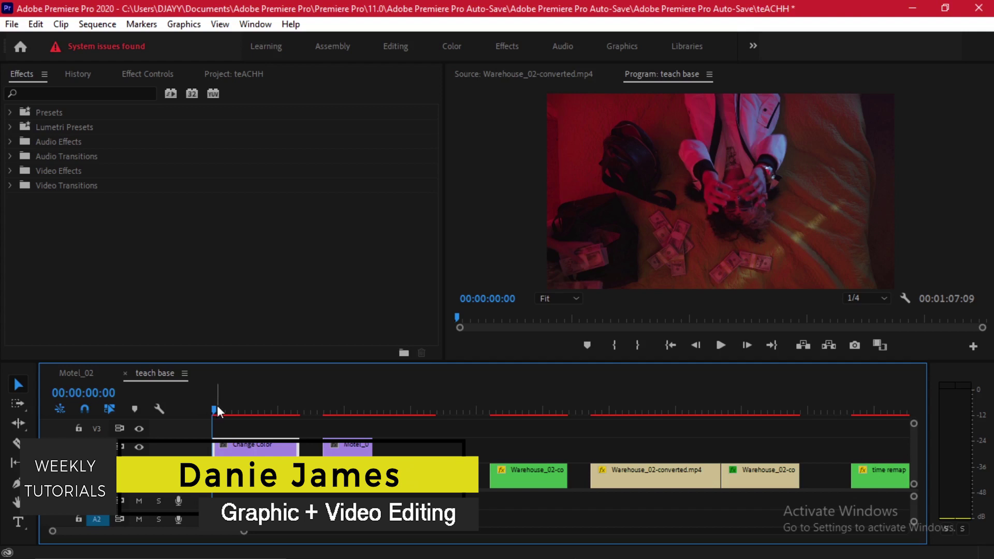
{"action": "key", "text": "space"}
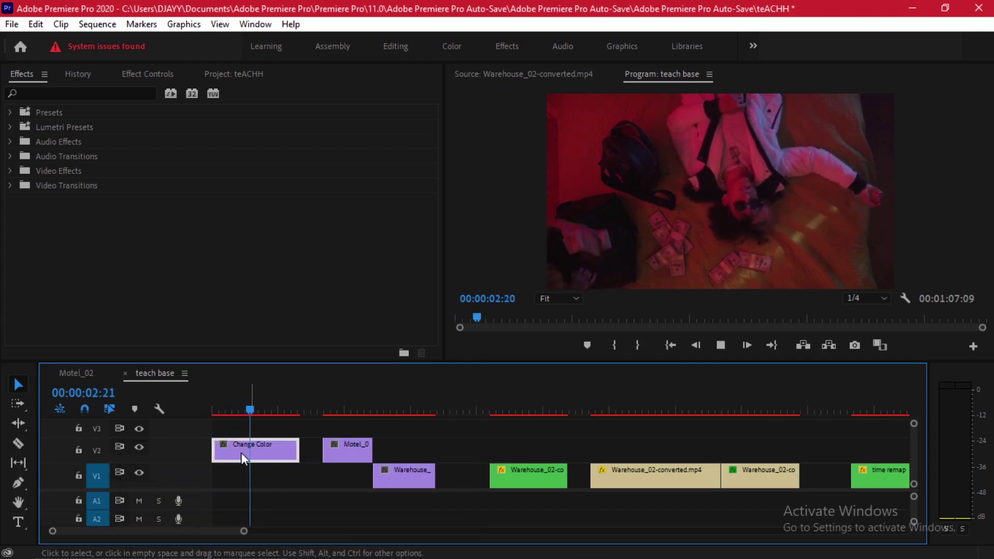
{"action": "key", "text": "space"}
- Show the Effects panel and search the effects library for 'change'
{"action": "left_click", "coordinate": [17, 82]}
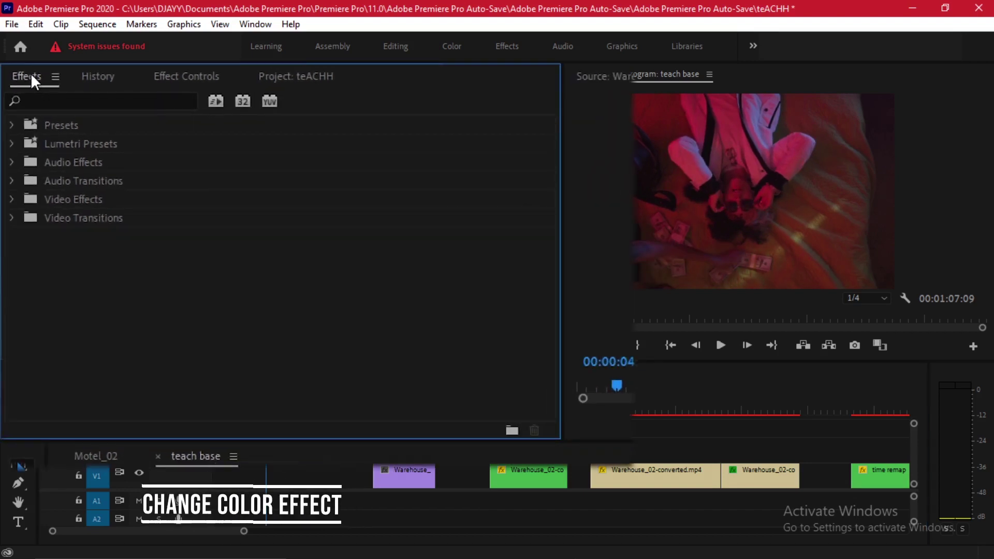
{"action": "left_click", "coordinate": [242, 26]}
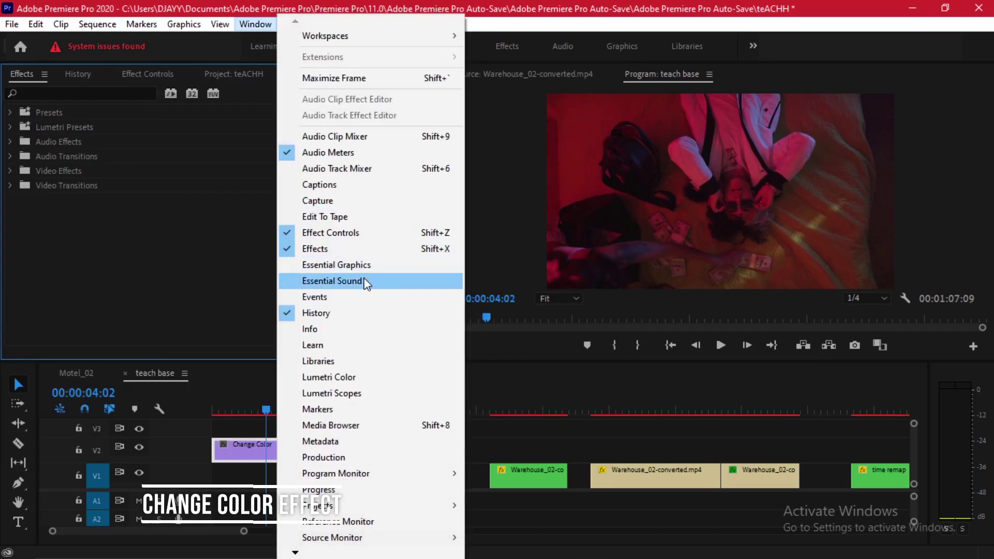
{"action": "left_click", "coordinate": [348, 252]}
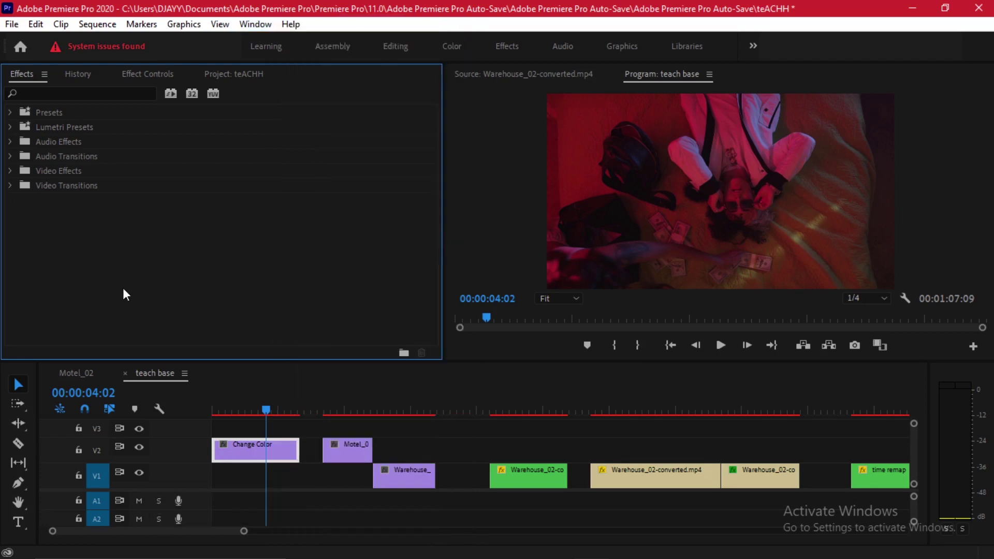
{"action": "left_click", "coordinate": [73, 91]}
{"action": "type", "text": "chrom"}
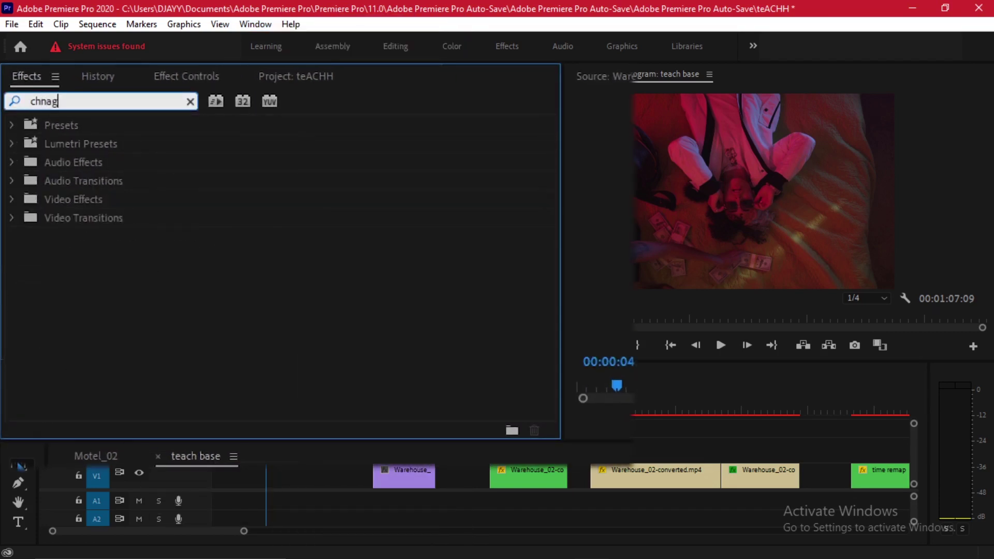
{"action": "key", "text": "BackSpace"}
{"action": "key", "text": "BackSpace"}
{"action": "key", "text": "BackSpace"}
{"action": "type", "text": "ange"}
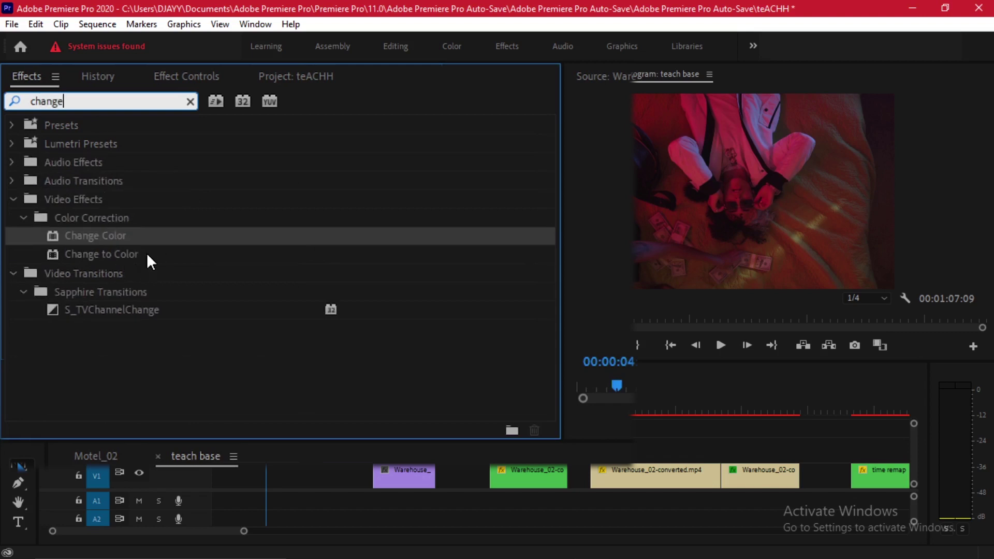
- Apply the Change Color effect to the Change Color clip on V2 and select it
{"action": "left_click", "coordinate": [127, 254]}
{"action": "left_click", "coordinate": [124, 235]}
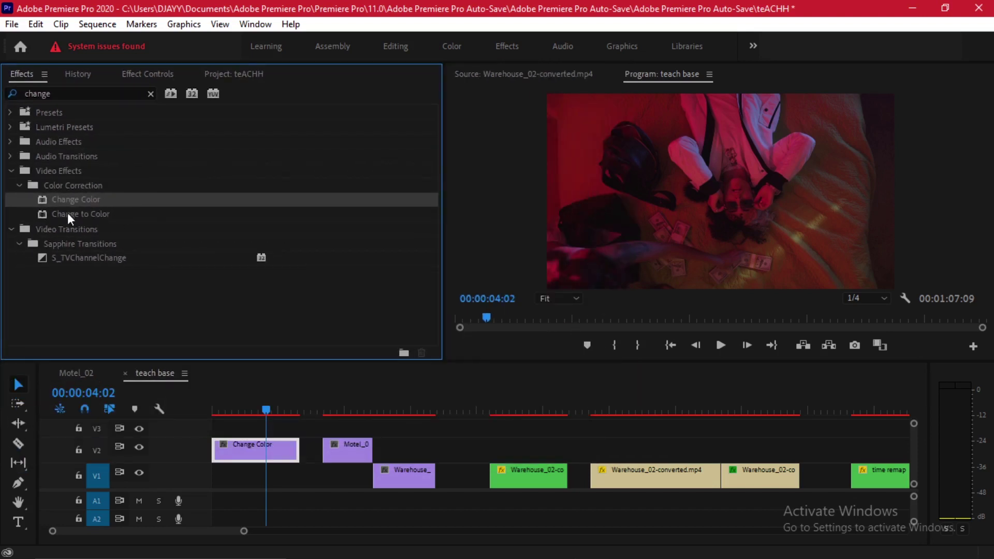
{"action": "left_click_drag", "start_coordinate": [97, 205], "coordinate": [250, 456]}
{"action": "left_click", "coordinate": [221, 411]}
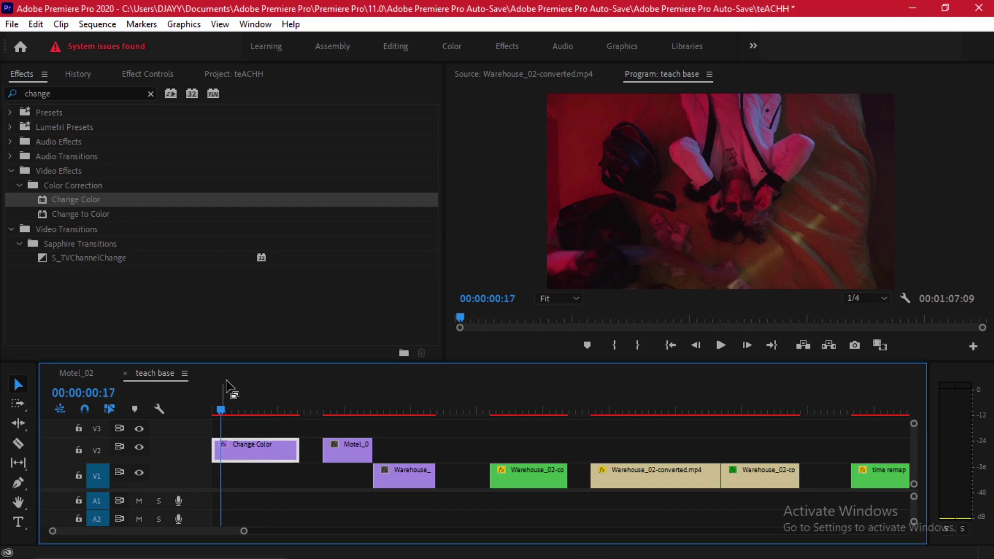
- Set Change Color's Color To Change to a dark red sampled from the Program monitor frame
{"action": "left_click", "coordinate": [148, 74]}
{"action": "scroll", "coordinate": [390, 222], "scroll_direction": "down", "scroll_amount": 3}
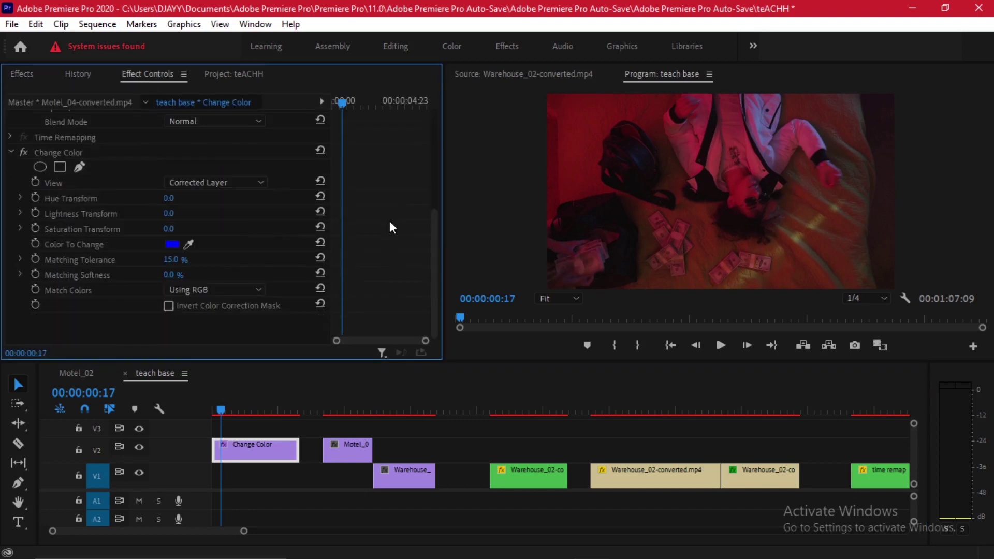
{"action": "left_click", "coordinate": [93, 242]}
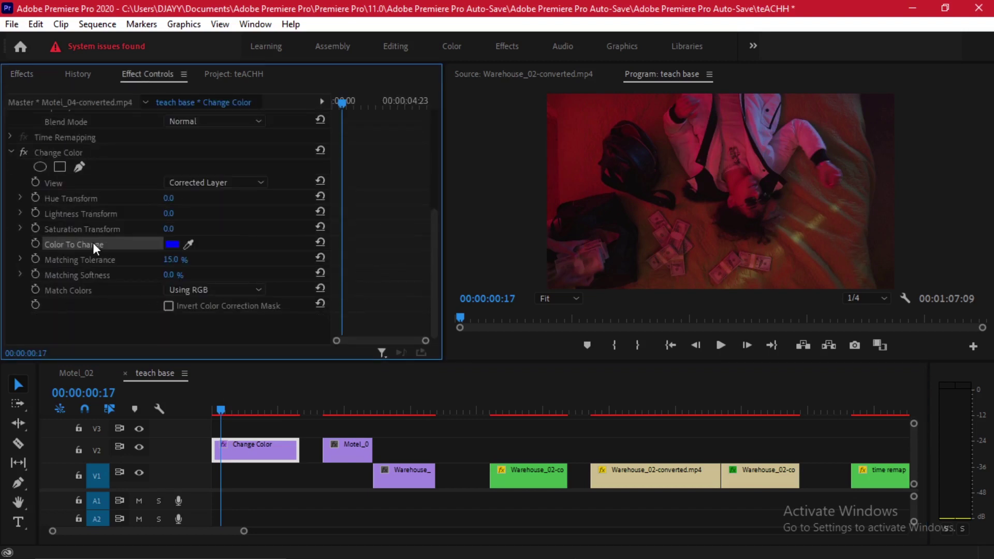
{"action": "left_click", "coordinate": [188, 245]}
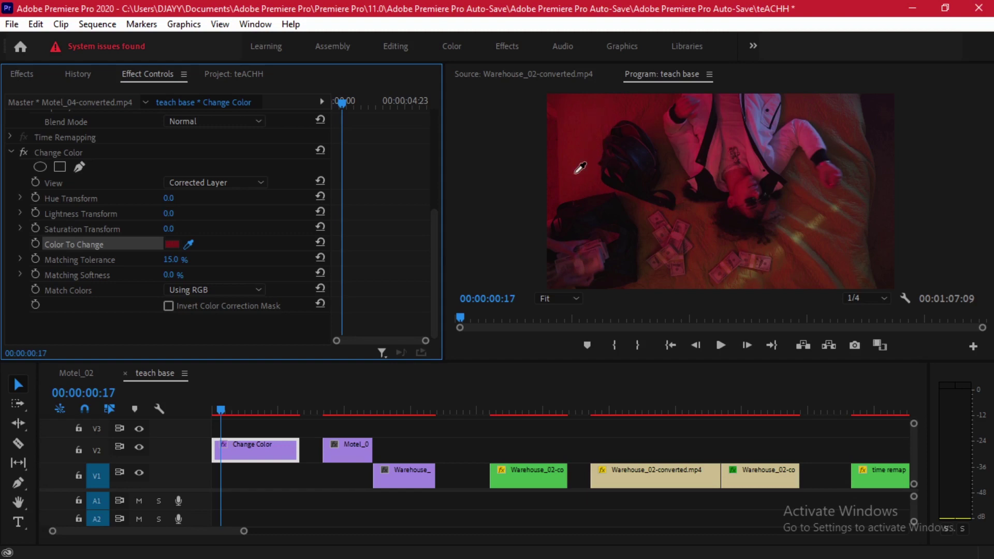
{"action": "left_click", "coordinate": [588, 137]}
{"action": "left_click", "coordinate": [172, 244]}
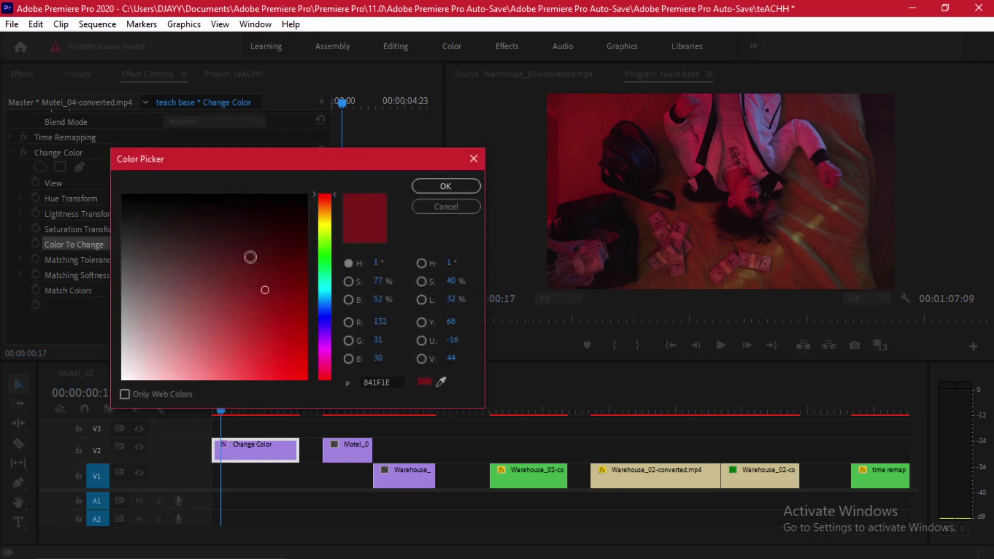
{"action": "mouse_move", "coordinate": [263, 288]}
{"action": "left_mouse_down"}
{"action": "mouse_move", "coordinate": [270, 337]}
{"action": "mouse_move", "coordinate": [287, 269]}
{"action": "mouse_move", "coordinate": [301, 352]}
{"action": "left_mouse_up"}
{"action": "left_click", "coordinate": [446, 207]}
{"action": "left_click", "coordinate": [188, 244]}
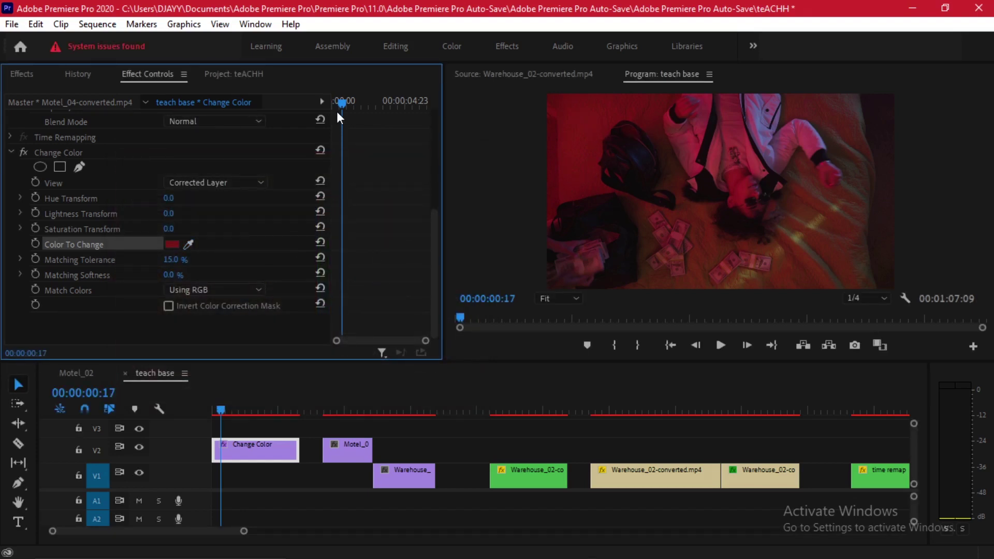
- Keyframe Hue Transform from 0 to about -67.2 and preview the purple tint
{"action": "left_click", "coordinate": [35, 198]}
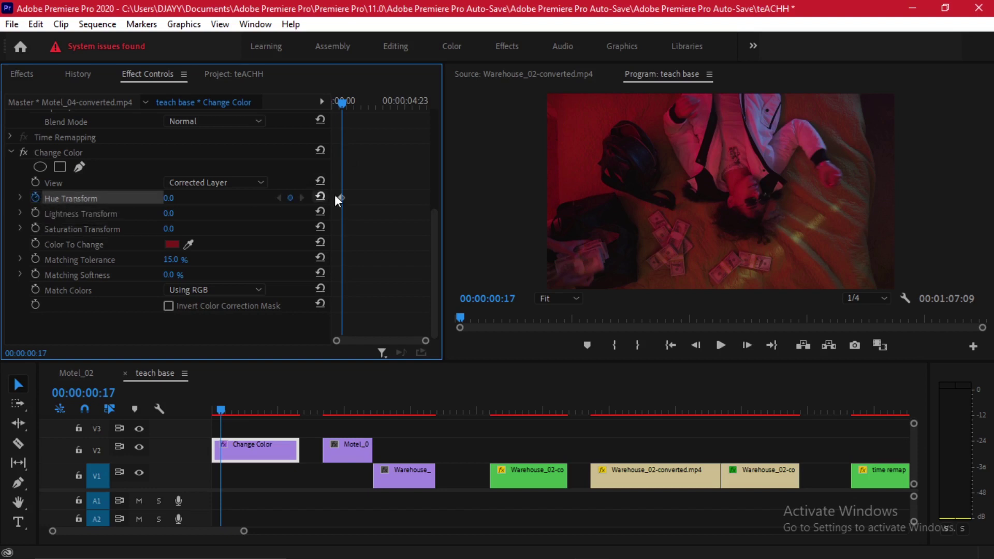
{"action": "left_click_drag", "start_coordinate": [355, 103], "coordinate": [378, 103]}
{"action": "left_click_drag", "start_coordinate": [168, 198], "coordinate": [150, 198]}
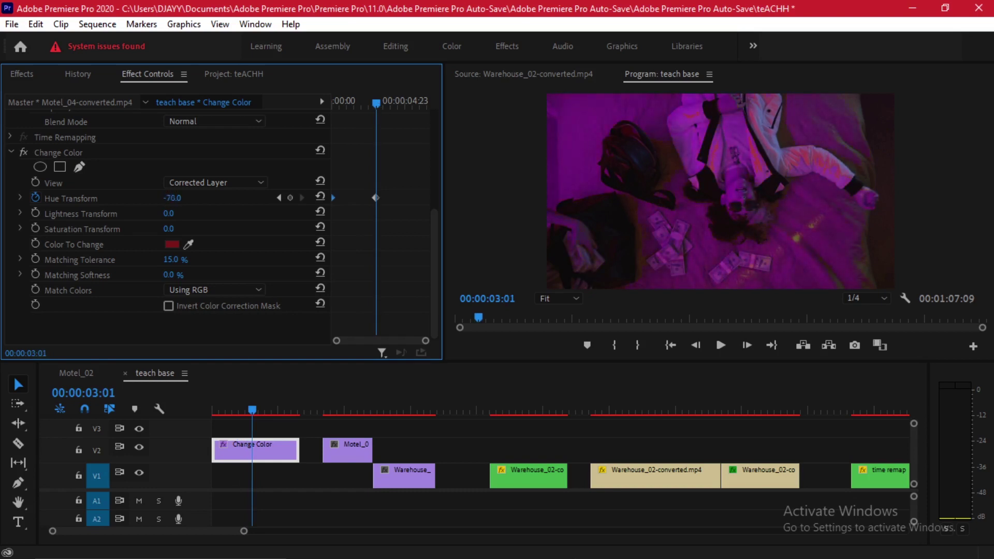
{"action": "left_click_drag", "start_coordinate": [376, 198], "coordinate": [395, 198]}
{"action": "key", "text": "Home"}
{"action": "key", "text": "space"}
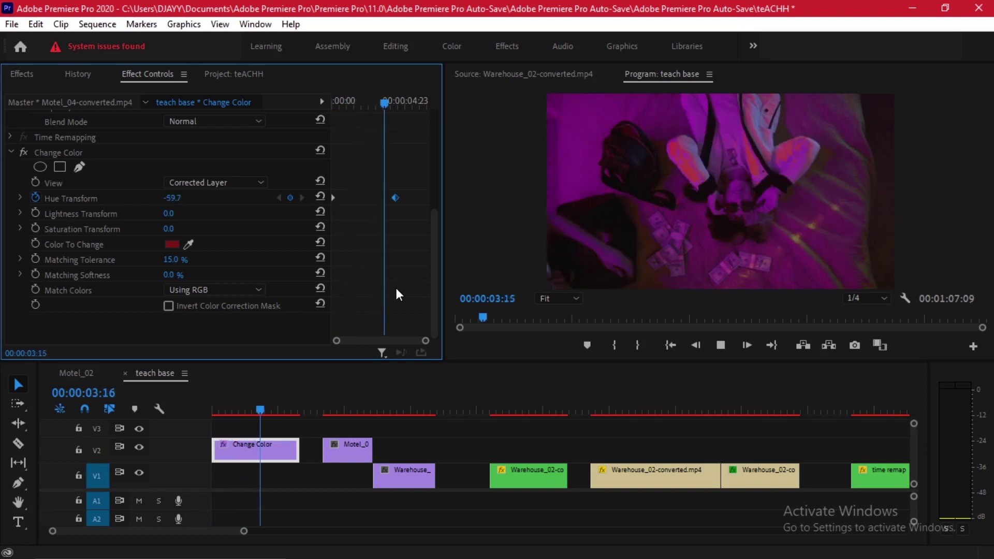
{"action": "key", "text": "space"}
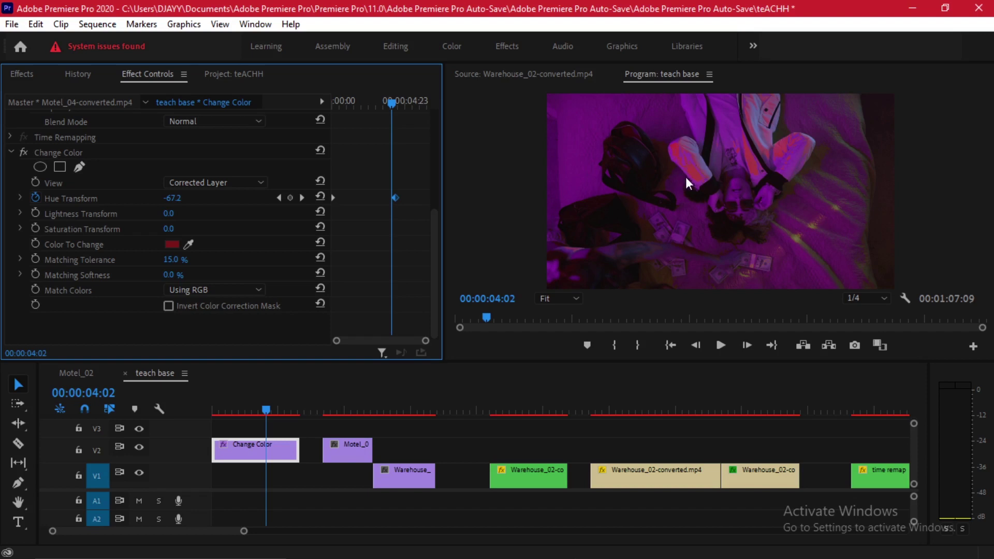
- Raise Change Color's Matching Tolerance to 80.3%
{"action": "left_click", "coordinate": [82, 262]}
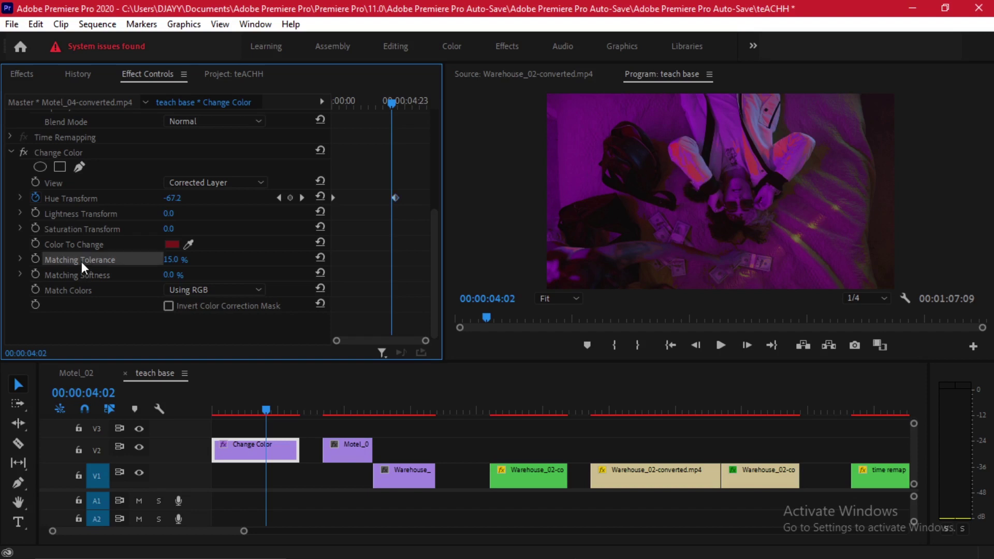
{"action": "left_click", "coordinate": [20, 259]}
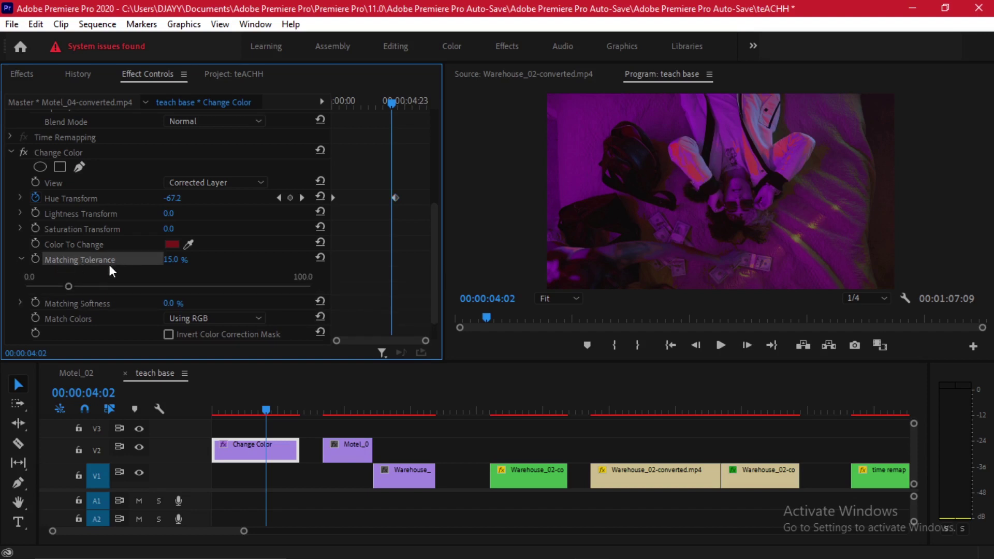
{"action": "left_click_drag", "start_coordinate": [91, 286], "coordinate": [250, 284]}
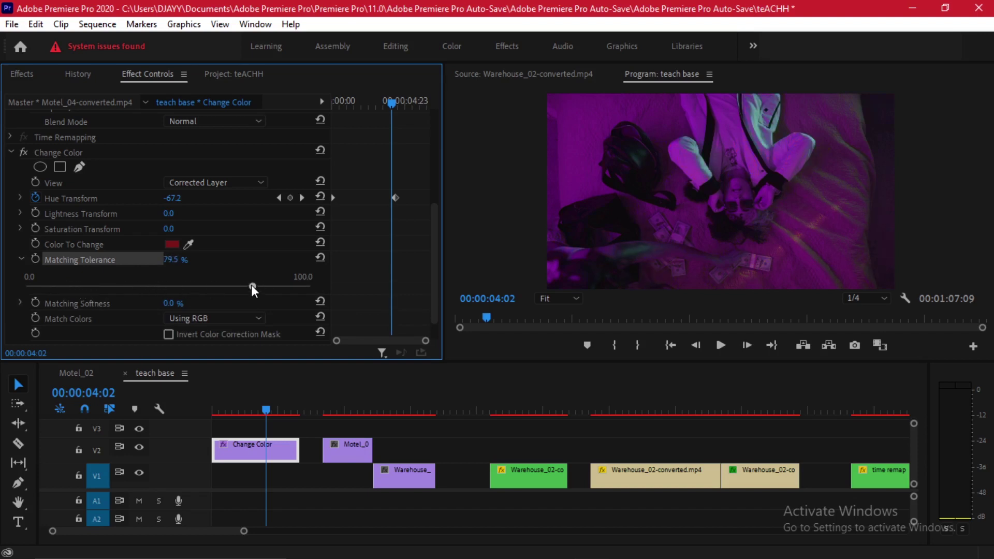
{"action": "left_click_drag", "start_coordinate": [241, 406], "coordinate": [154, 406]}
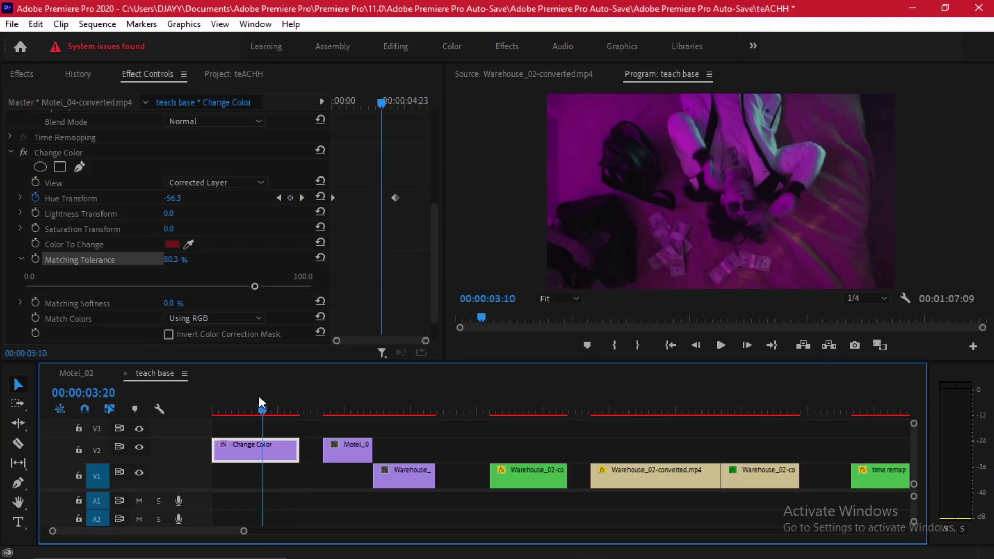
- Shift the second hue keyframe toward teal green and preview the result
{"action": "scroll", "coordinate": [404, 256], "scroll_direction": "down", "scroll_amount": 1}
{"action": "scroll", "coordinate": [405, 258], "scroll_direction": "up", "scroll_amount": 1}
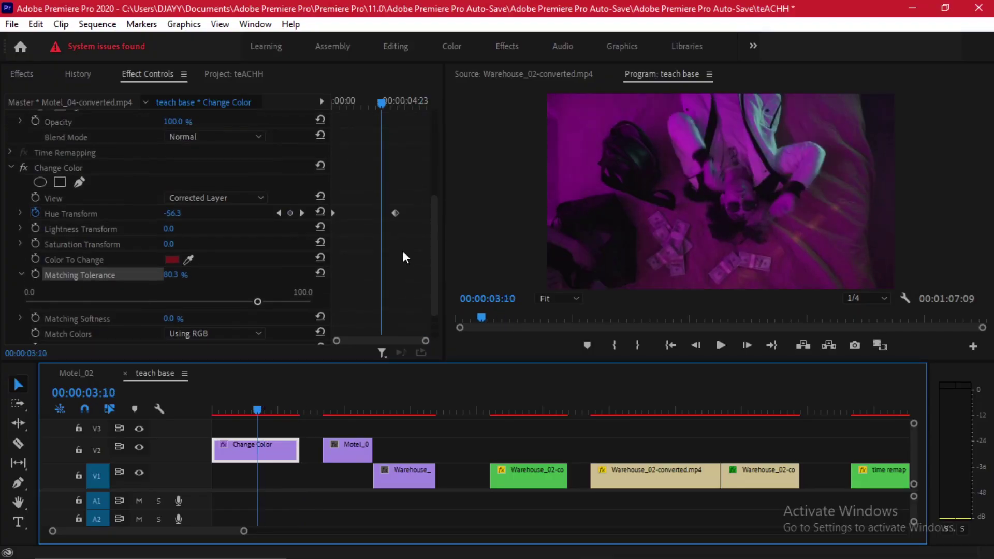
{"action": "left_click", "coordinate": [303, 213]}
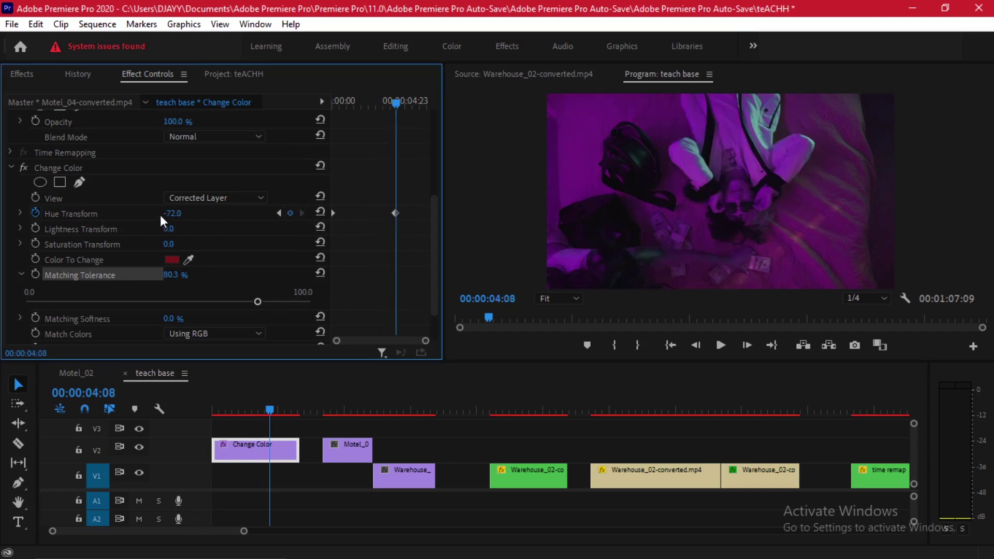
{"action": "left_click_drag", "start_coordinate": [169, 214], "coordinate": [302, 214]}
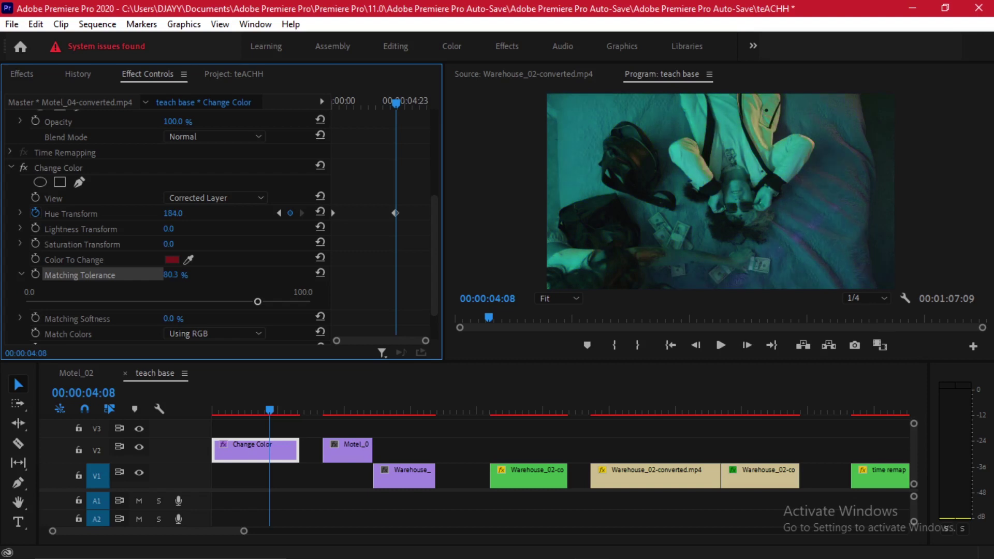
{"action": "key", "text": "space"}
{"action": "left_click", "coordinate": [280, 213]}
- Split the Change Color clip near four seconds and delete Change Color from the second piece
{"action": "key", "text": "c"}
{"action": "left_click", "coordinate": [276, 452]}
{"action": "key", "text": "v"}
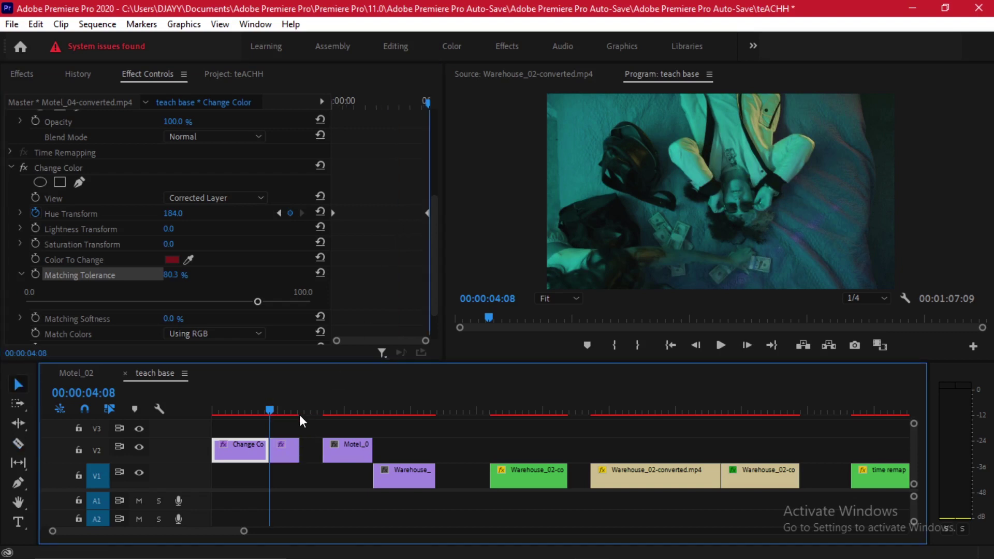
{"action": "left_click", "coordinate": [292, 446]}
{"action": "scroll", "coordinate": [165, 323], "scroll_direction": "down", "scroll_amount": 4}
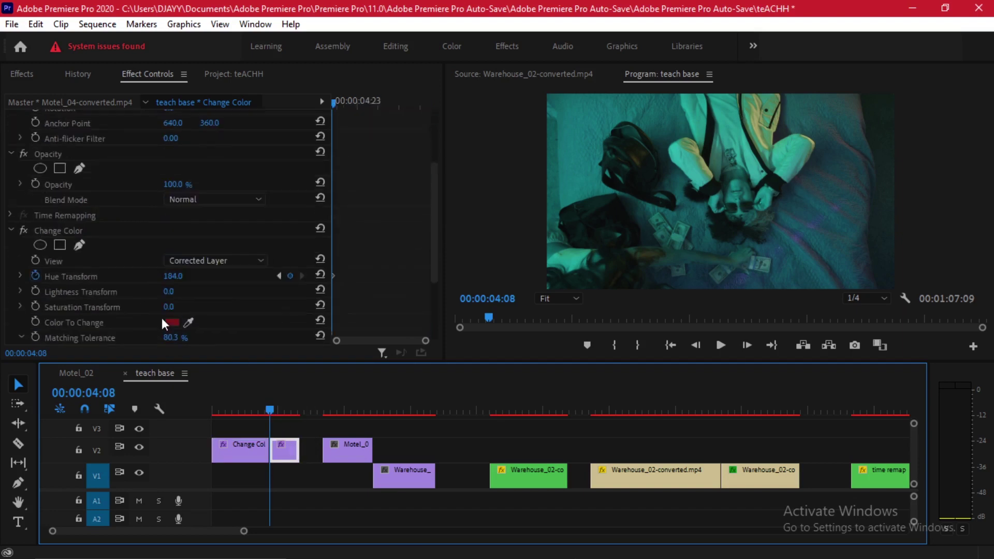
{"action": "left_click", "coordinate": [78, 229]}
{"action": "key", "text": "Delete"}
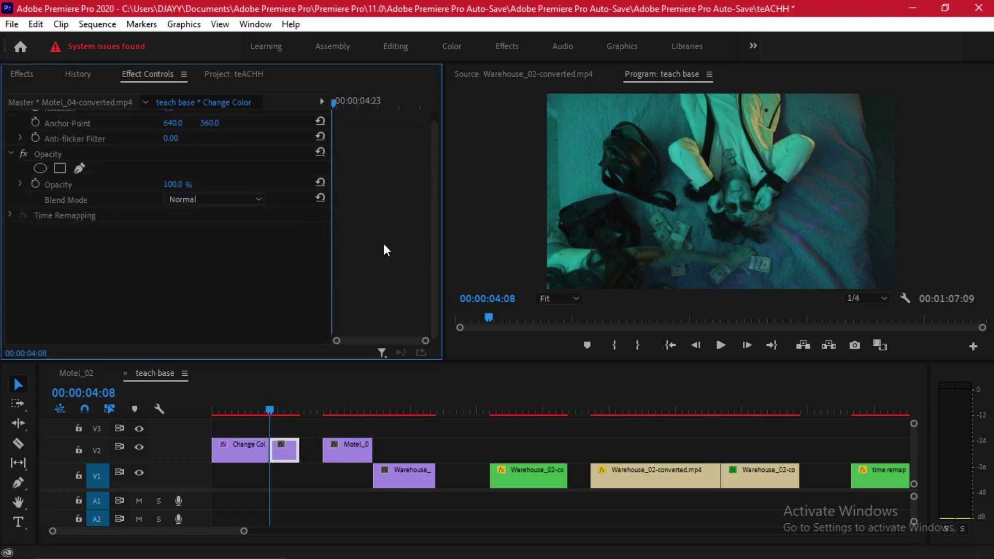
- Preview the opening transition, zoom the timeline out, and park the playhead at 00:00:07:08
{"action": "left_click", "coordinate": [259, 395]}
{"action": "left_click", "coordinate": [253, 393]}
{"action": "key", "text": "space"}
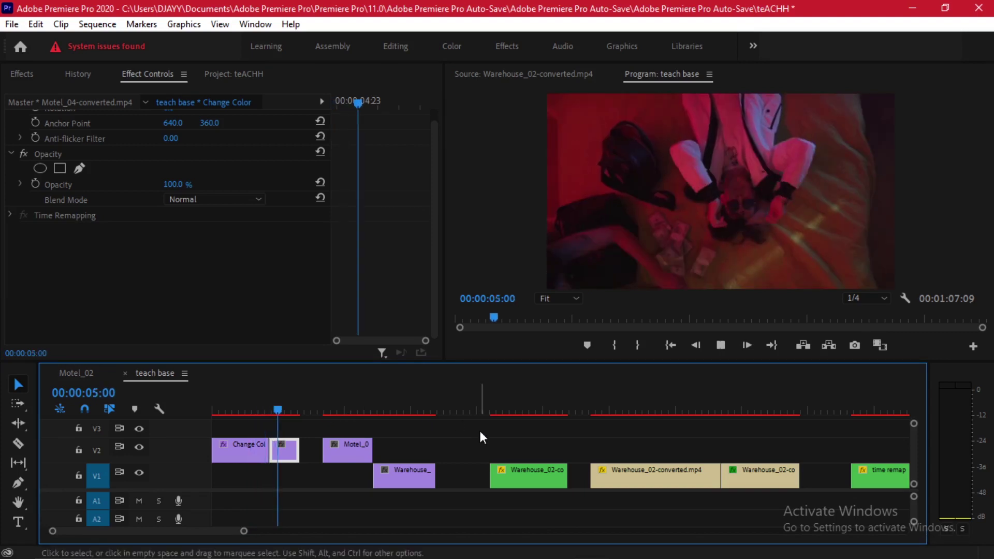
{"action": "key", "text": "minus"}
{"action": "left_click", "coordinate": [293, 400]}
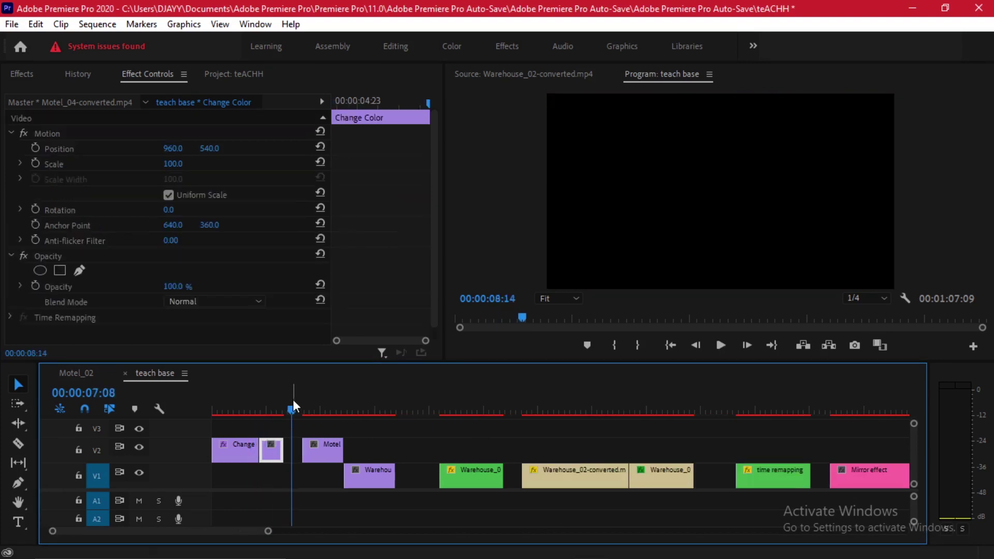
- Scrub teach base, then check the Motel_02 sequence by playing it from 13:04
{"action": "left_click_drag", "start_coordinate": [294, 400], "coordinate": [304, 399]}
{"action": "left_click", "coordinate": [76, 373]}
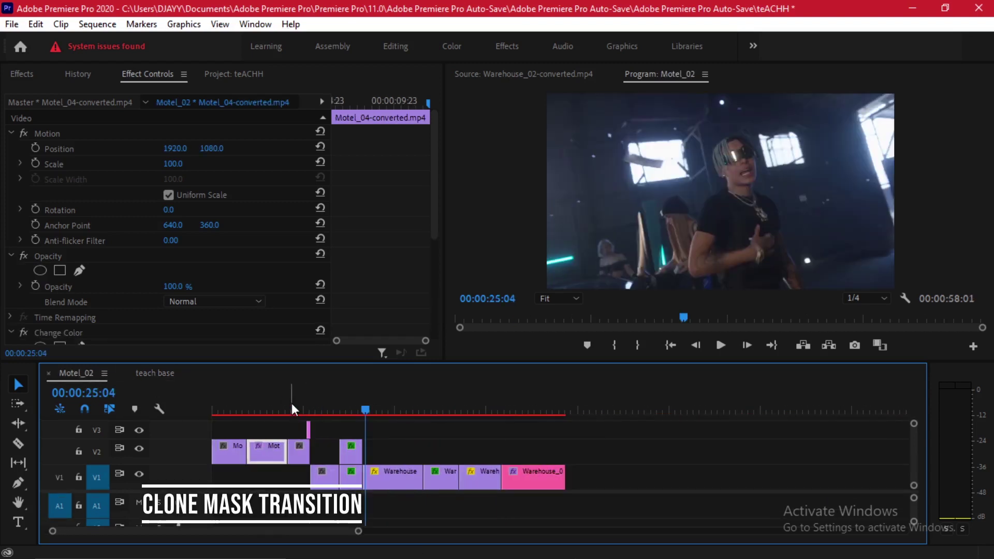
{"action": "left_click", "coordinate": [292, 404]}
{"action": "key", "text": "equal"}
{"action": "key", "text": "equal"}
{"action": "key", "text": "equal"}
{"action": "key", "text": "space"}
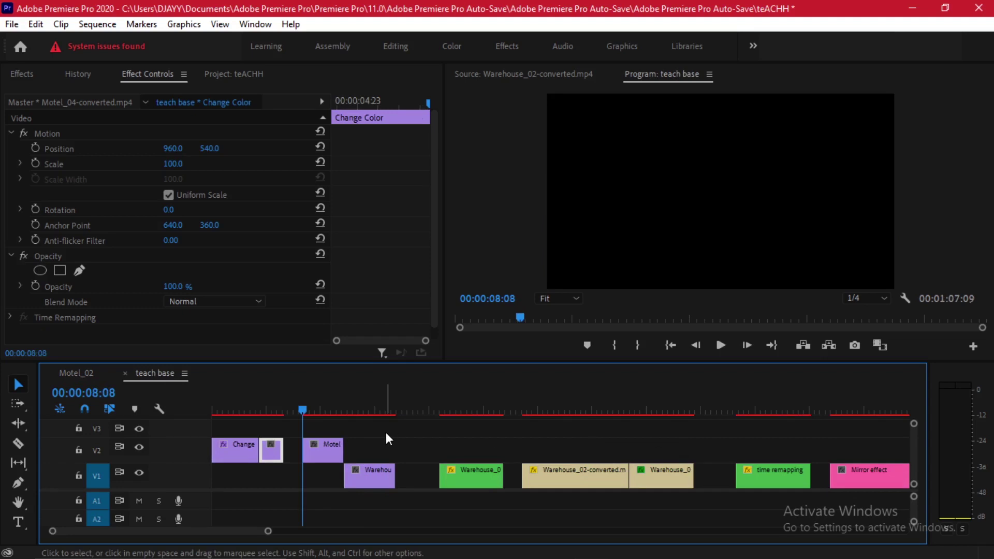
- Zoom in and park at 00:00:12:04, where Warehouse_02-converted follows Motel_04-converted
{"action": "left_click", "coordinate": [335, 409]}
{"action": "key", "text": "="}
{"action": "left_click_drag", "start_coordinate": [334, 407], "coordinate": [405, 403]}
{"action": "scroll", "coordinate": [317, 435], "scroll_direction": "up", "scroll_amount": 2}
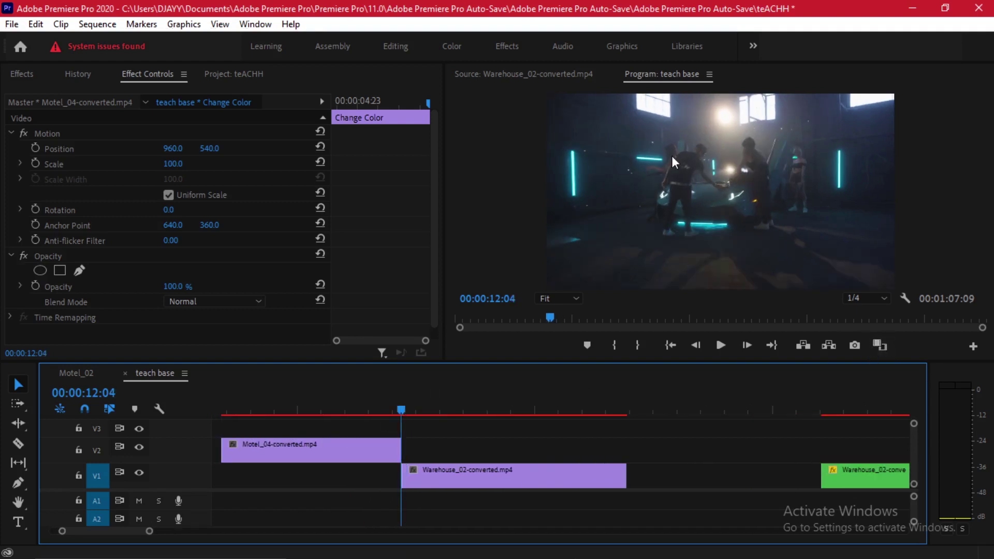
- Export the current frame as a PNG still and import it into the project
{"action": "left_click", "coordinate": [853, 346]}
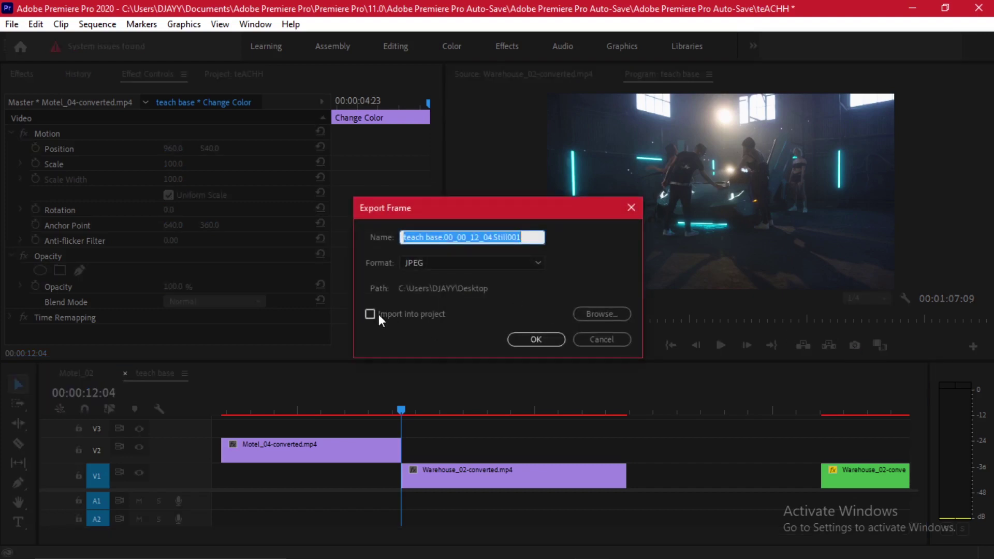
{"action": "left_click", "coordinate": [405, 316]}
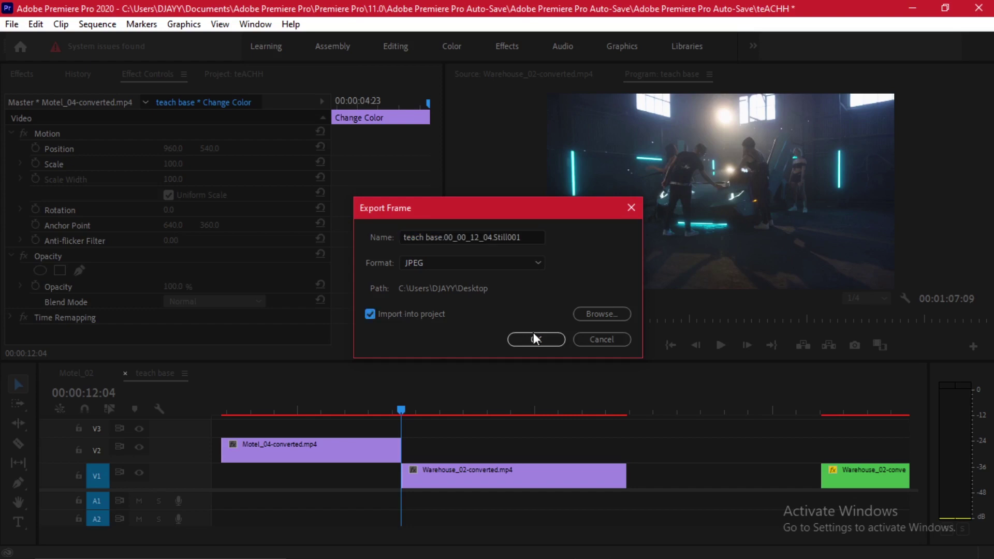
{"action": "left_click", "coordinate": [524, 264]}
{"action": "left_click", "coordinate": [477, 357]}
{"action": "left_click", "coordinate": [537, 340]}
- Place the exported still on track V3 near 11:14 and select it
{"action": "left_click", "coordinate": [226, 72]}
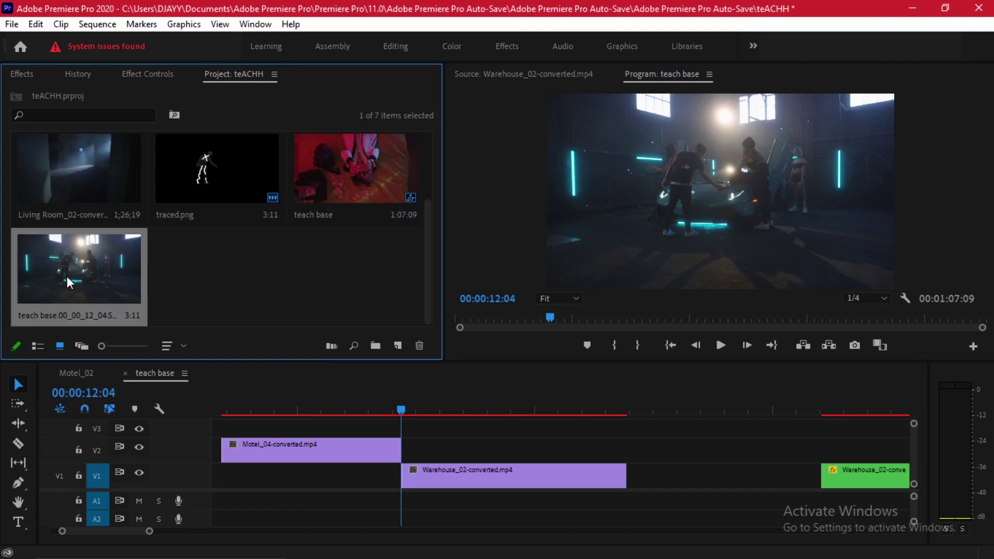
{"action": "left_click_drag", "start_coordinate": [66, 276], "coordinate": [402, 394]}
{"action": "left_click", "coordinate": [375, 393]}
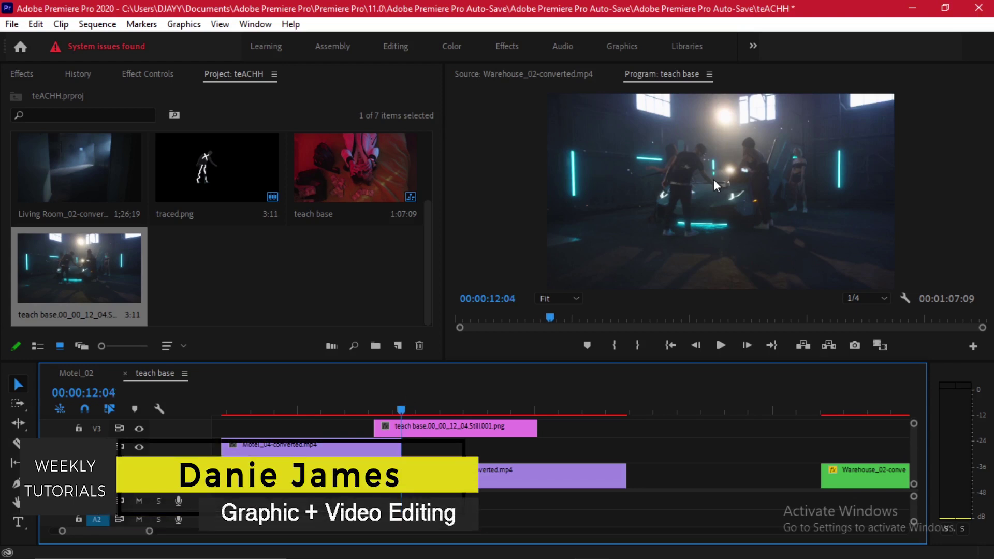
{"action": "left_click", "coordinate": [424, 425]}
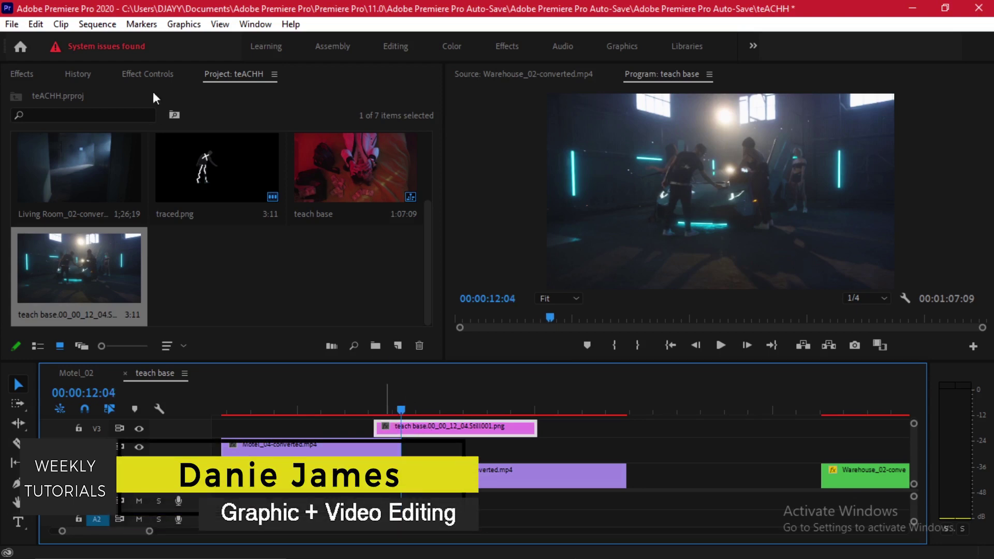
{"action": "left_click", "coordinate": [166, 74]}
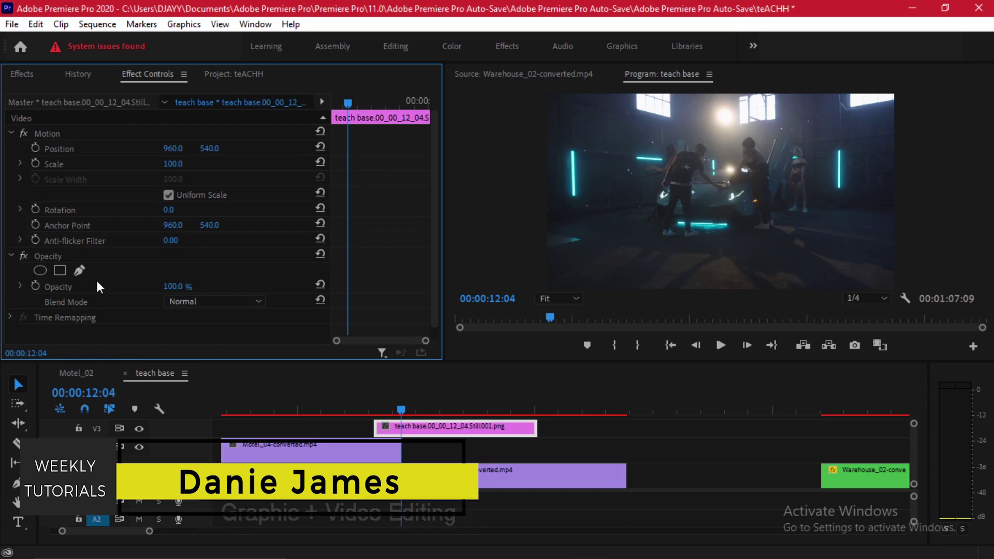
- Start a pen-drawn opacity mask on the still, tracing from the foot up the leg
{"action": "left_click", "coordinate": [56, 256]}
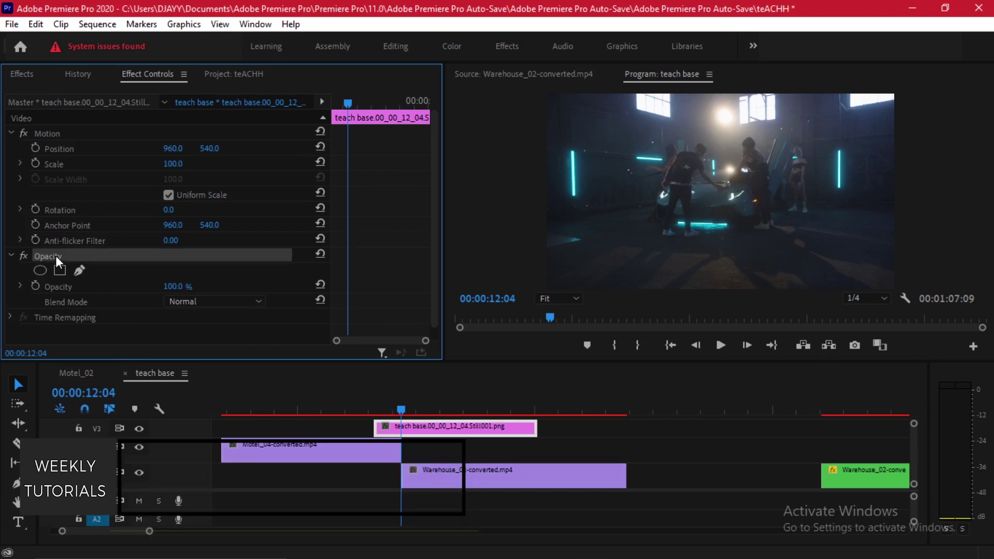
{"action": "left_click", "coordinate": [79, 270]}
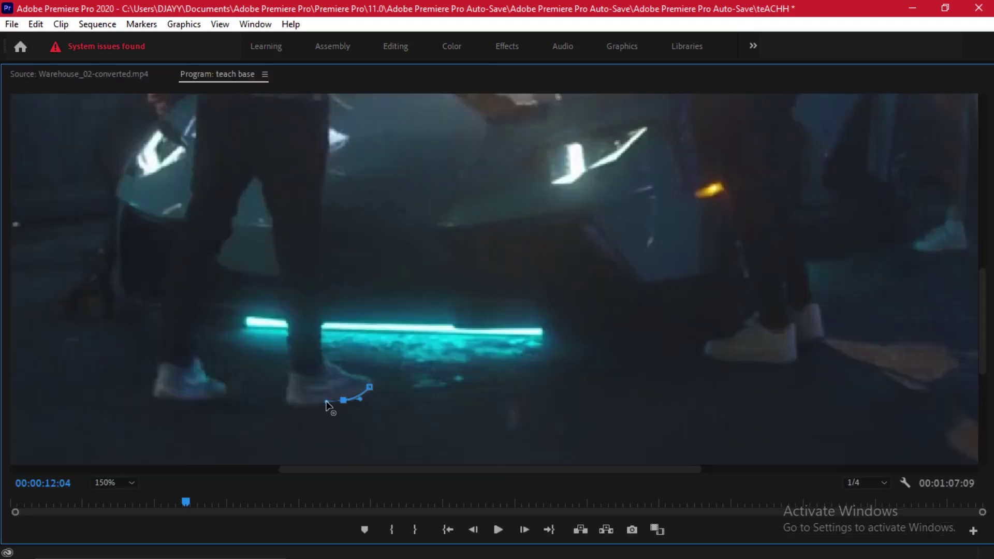
{"action": "left_click_drag", "start_coordinate": [326, 404], "coordinate": [280, 400]}
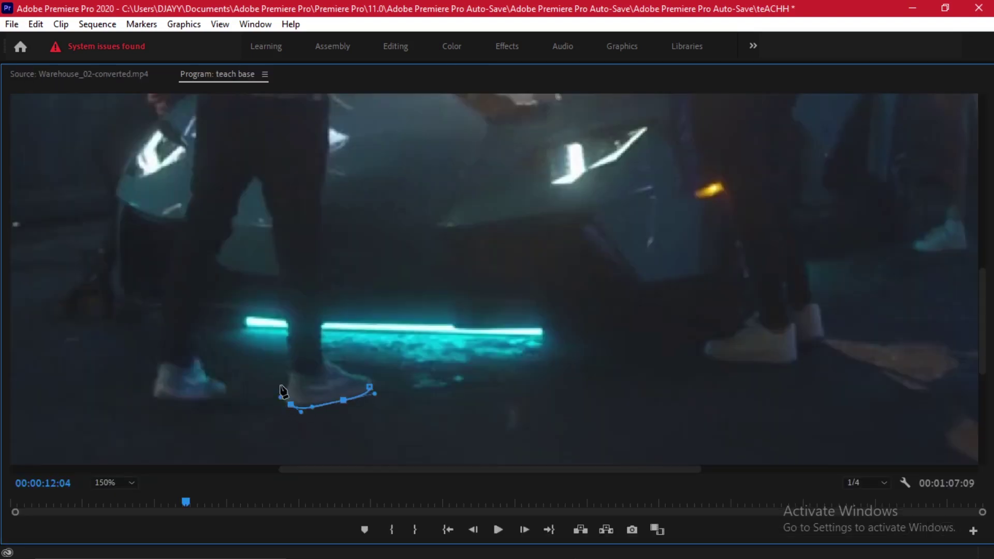
{"action": "left_click", "coordinate": [288, 373]}
{"action": "left_click", "coordinate": [288, 329]}
{"action": "left_click_drag", "start_coordinate": [282, 274], "coordinate": [288, 267]}
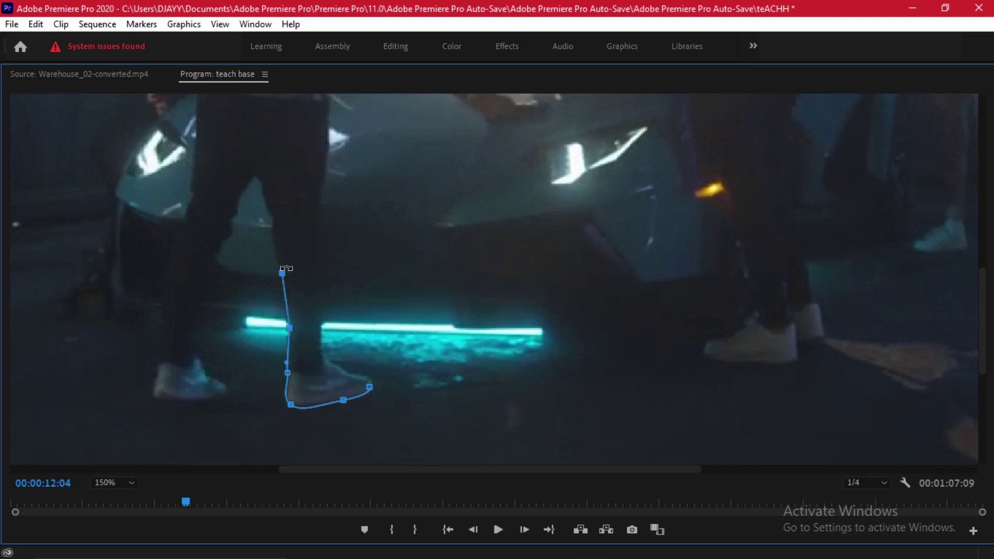
{"action": "left_click_drag", "start_coordinate": [272, 226], "coordinate": [274, 218]}
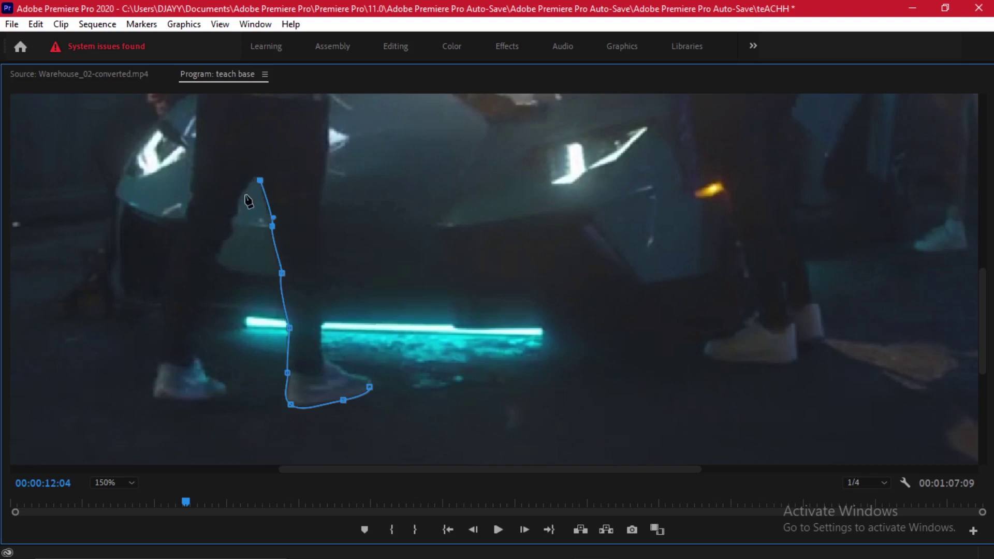
{"action": "left_click", "coordinate": [244, 197]}
{"action": "left_click_drag", "start_coordinate": [237, 222], "coordinate": [232, 224]}
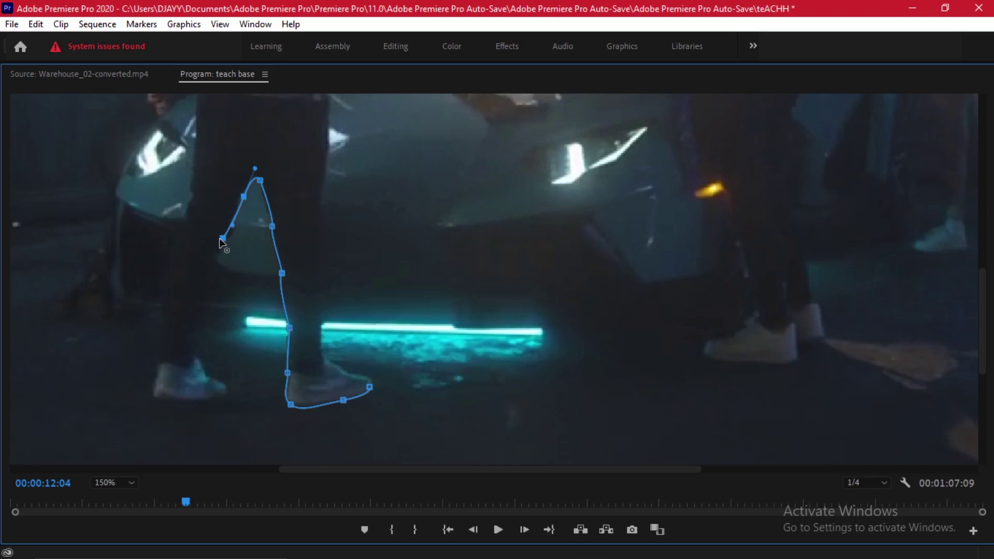
- Continue the mask down around the left foot and back up the leg
{"action": "left_click_drag", "start_coordinate": [210, 267], "coordinate": [208, 282]}
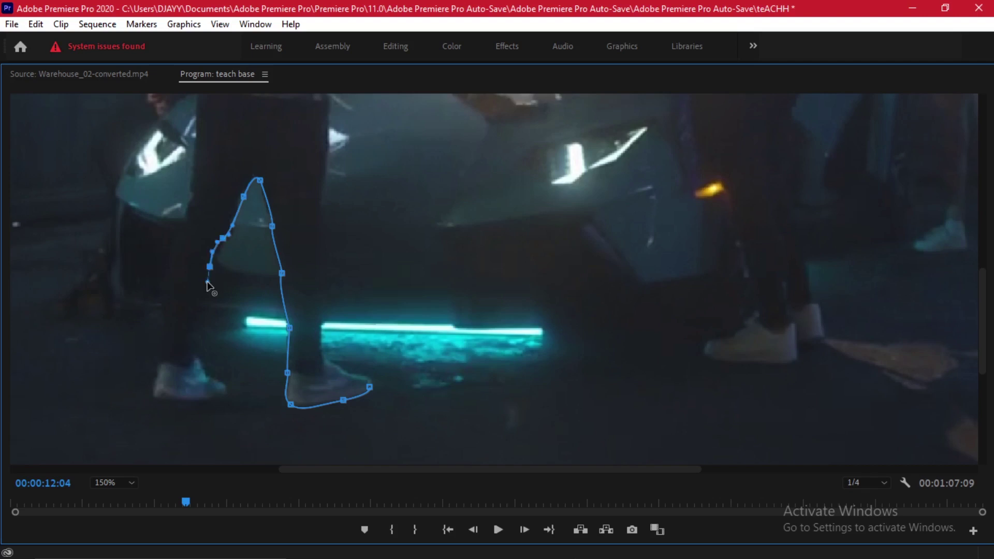
{"action": "left_click", "coordinate": [197, 314]}
{"action": "left_click", "coordinate": [194, 352]}
{"action": "left_click", "coordinate": [205, 369]}
{"action": "left_click", "coordinate": [221, 382]}
{"action": "left_click_drag", "start_coordinate": [208, 401], "coordinate": [150, 396]}
{"action": "left_click_drag", "start_coordinate": [158, 362], "coordinate": [161, 353]}
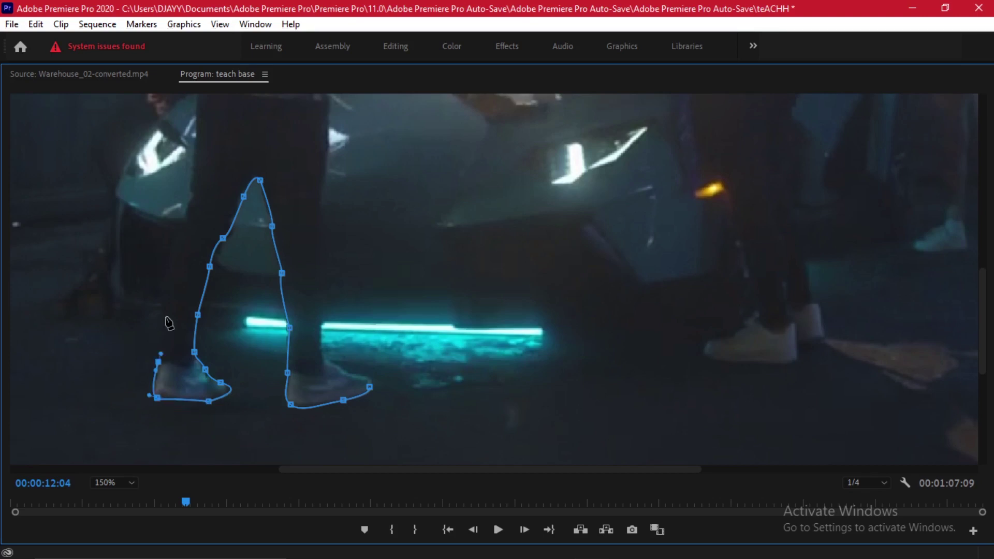
{"action": "left_click", "coordinate": [165, 317]}
{"action": "left_click", "coordinate": [173, 256]}
{"action": "left_click", "coordinate": [190, 192]}
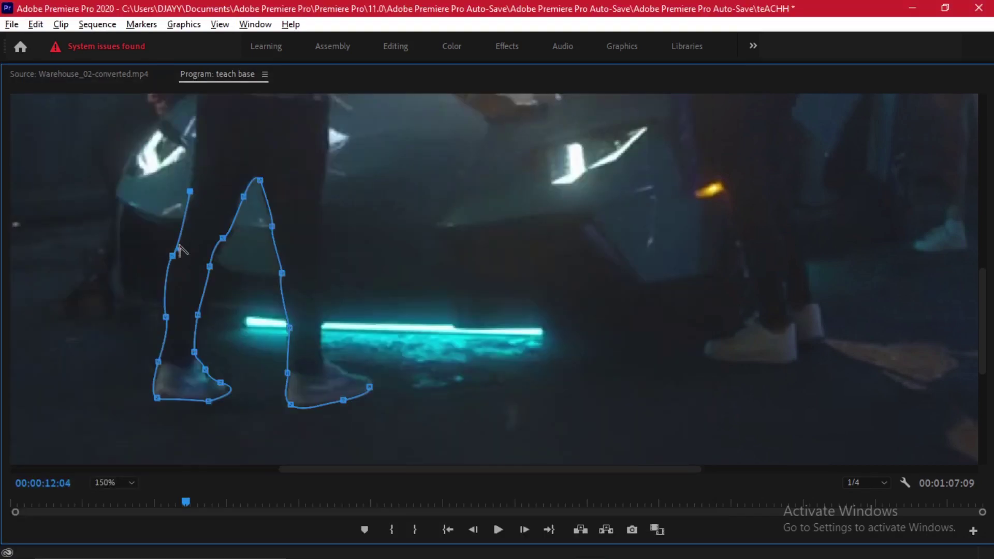
- Extend the mask up toward the back and magnify the Program monitor to 200%
{"action": "scroll", "coordinate": [180, 251], "scroll_direction": "up", "scroll_amount": 4}
{"action": "left_click", "coordinate": [196, 337]}
{"action": "left_click", "coordinate": [196, 287]}
{"action": "left_click", "coordinate": [205, 245]}
{"action": "left_click", "coordinate": [219, 214]}
{"action": "left_click", "coordinate": [227, 185]}
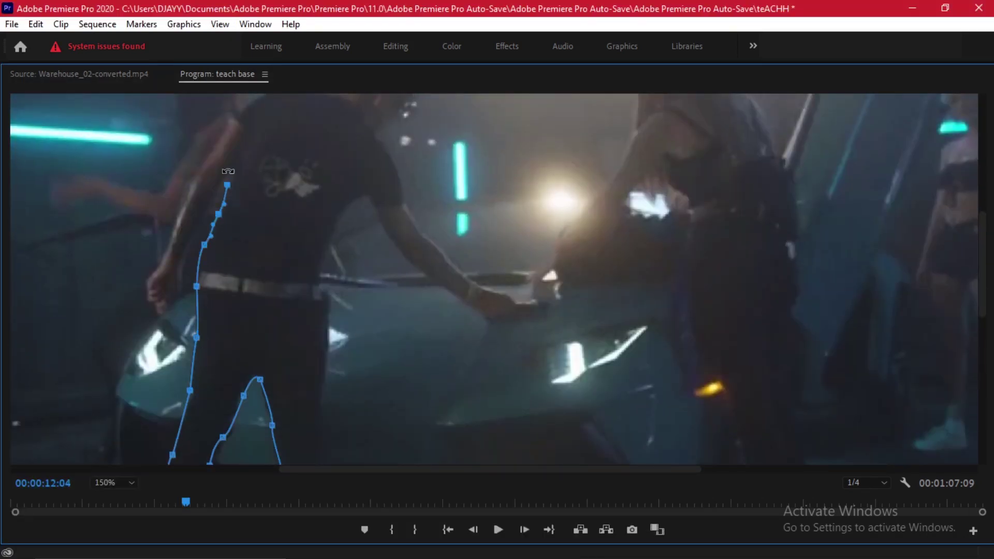
{"action": "left_click", "coordinate": [114, 482]}
{"action": "left_click", "coordinate": [110, 451]}
{"action": "scroll", "coordinate": [539, 266], "scroll_direction": "up", "scroll_amount": 3}
{"action": "left_click_drag", "start_coordinate": [527, 262], "coordinate": [503, 285]}
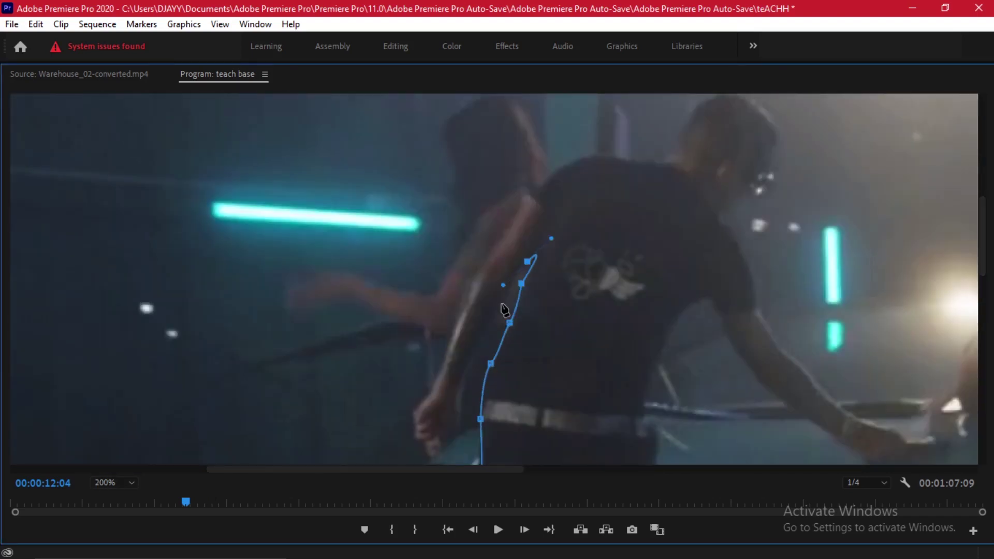
- Trace the mask along the arm's edge and back up the arm
{"action": "left_click", "coordinate": [483, 340]}
{"action": "left_click", "coordinate": [467, 368]}
{"action": "left_click", "coordinate": [462, 403]}
{"action": "left_click", "coordinate": [454, 434]}
{"action": "left_click", "coordinate": [438, 453]}
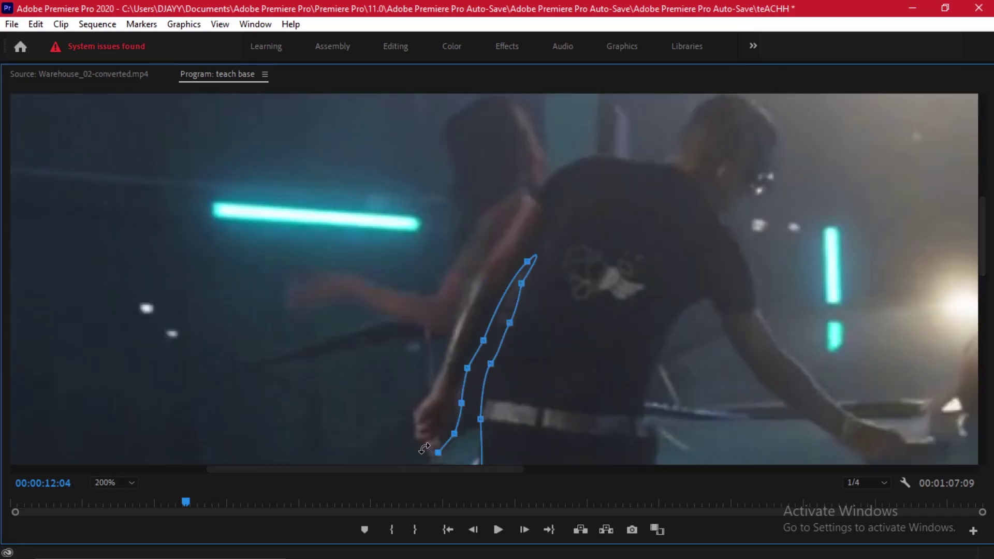
{"action": "left_click", "coordinate": [414, 412]}
{"action": "left_click", "coordinate": [435, 379]}
{"action": "left_click", "coordinate": [462, 311]}
{"action": "left_click", "coordinate": [509, 224]}
{"action": "left_click", "coordinate": [541, 188]}
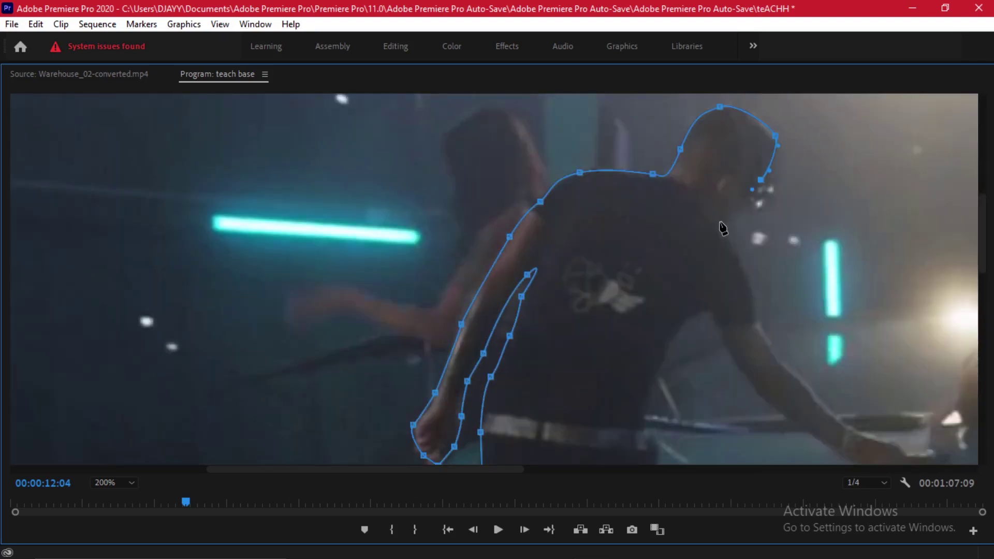
- Continue the mask around the head and down the shoulder
{"action": "left_click", "coordinate": [721, 224]}
{"action": "left_click", "coordinate": [867, 483]}
{"action": "left_click", "coordinate": [864, 419]}
{"action": "left_click", "coordinate": [727, 242]}
{"action": "left_click_drag", "start_coordinate": [758, 315], "coordinate": [755, 328]}
{"action": "scroll", "coordinate": [566, 476], "scroll_direction": "right", "scroll_amount": 3}
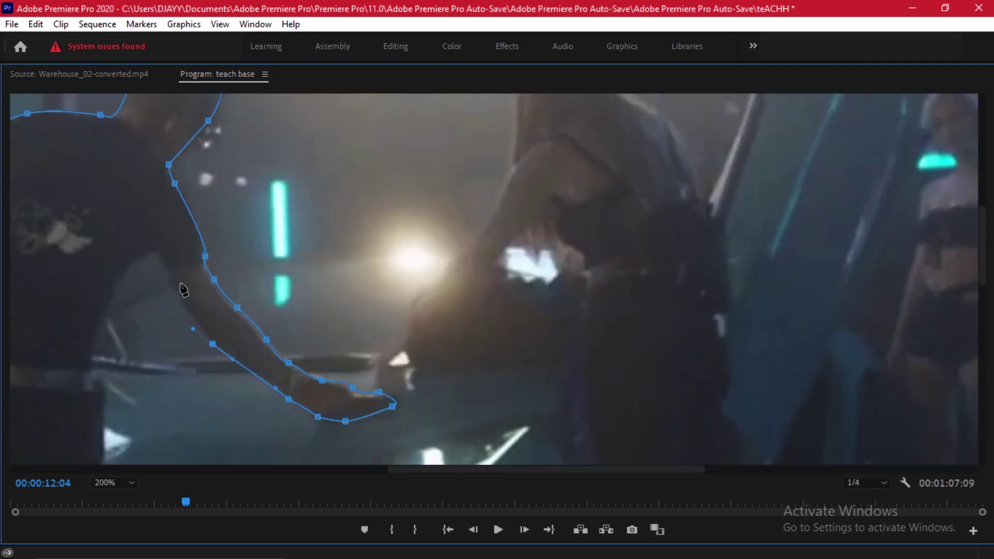
- Outline the underside of the outstretched arm with mask points
{"action": "left_click", "coordinate": [170, 285]}
{"action": "left_click", "coordinate": [157, 252]}
{"action": "left_click", "coordinate": [108, 298]}
{"action": "left_click_drag", "start_coordinate": [87, 366], "coordinate": [87, 383]}
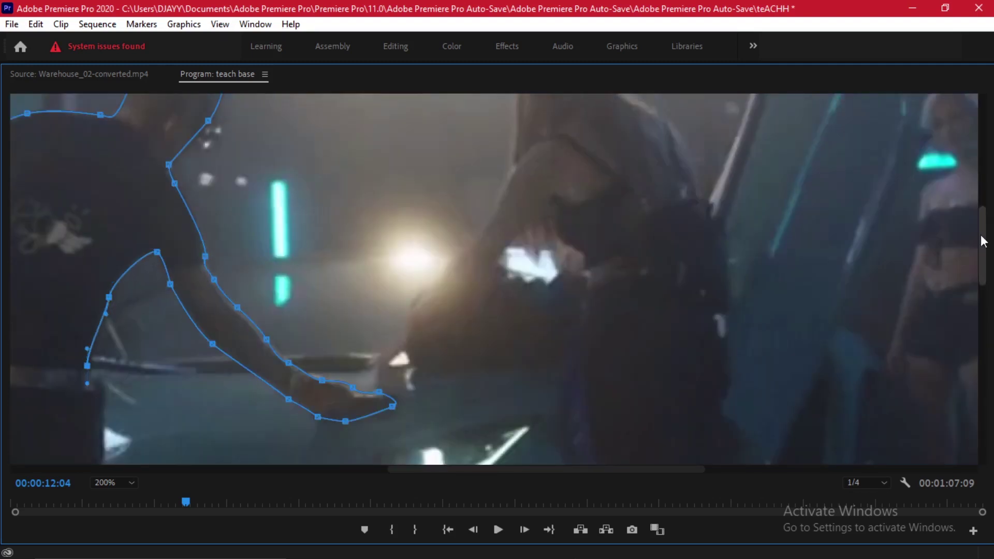
{"action": "scroll", "coordinate": [984, 242], "scroll_direction": "down", "scroll_amount": 5}
{"action": "left_click_drag", "start_coordinate": [417, 473], "coordinate": [324, 473]}
{"action": "scroll", "coordinate": [986, 233], "scroll_direction": "up", "scroll_amount": 3}
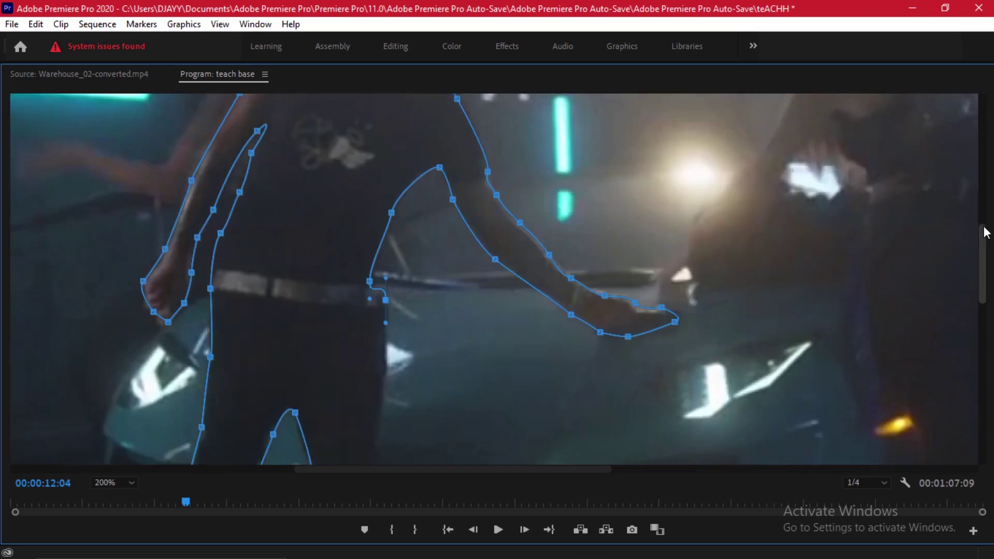
- Trace the mask down the right leg and around the right foot
{"action": "left_click", "coordinate": [382, 400]}
{"action": "scroll", "coordinate": [395, 200], "scroll_direction": "down", "scroll_amount": 5}
{"action": "left_click_drag", "start_coordinate": [373, 198], "coordinate": [377, 213]}
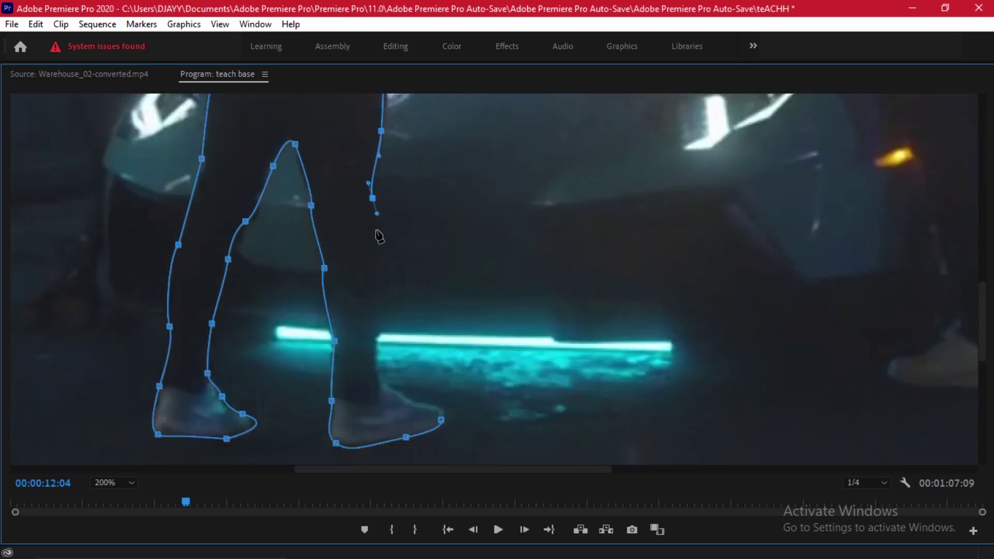
{"action": "left_click", "coordinate": [376, 233]}
{"action": "left_click", "coordinate": [374, 296]}
{"action": "left_click", "coordinate": [379, 338]}
{"action": "left_click_drag", "start_coordinate": [381, 384], "coordinate": [403, 397]}
{"action": "key", "text": "grave"}
- Add a starting Position keyframe to the V3 teach base still, lowered to Y 1394
{"action": "scroll", "coordinate": [431, 443], "scroll_direction": "down", "scroll_amount": 2}
{"action": "left_click", "coordinate": [400, 399]}
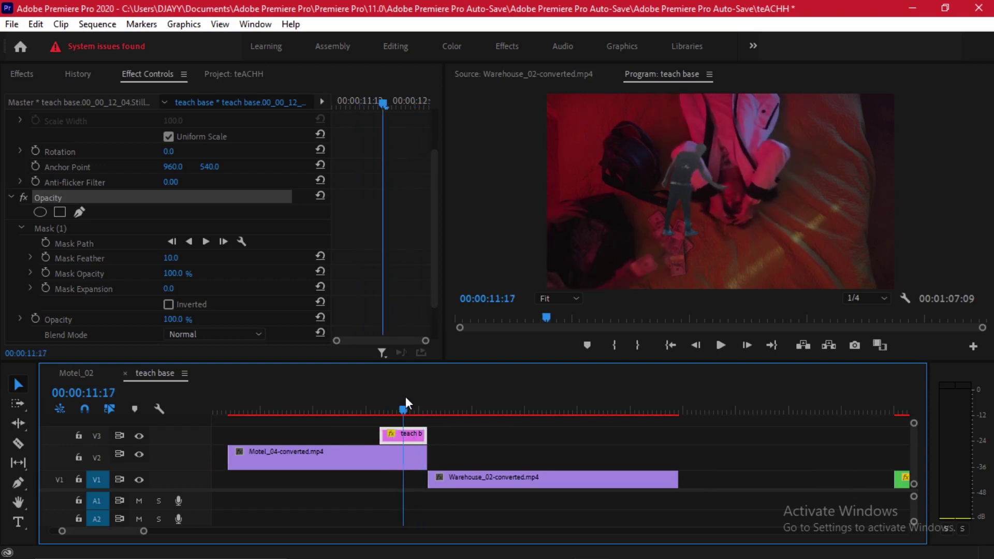
{"action": "left_click", "coordinate": [402, 434]}
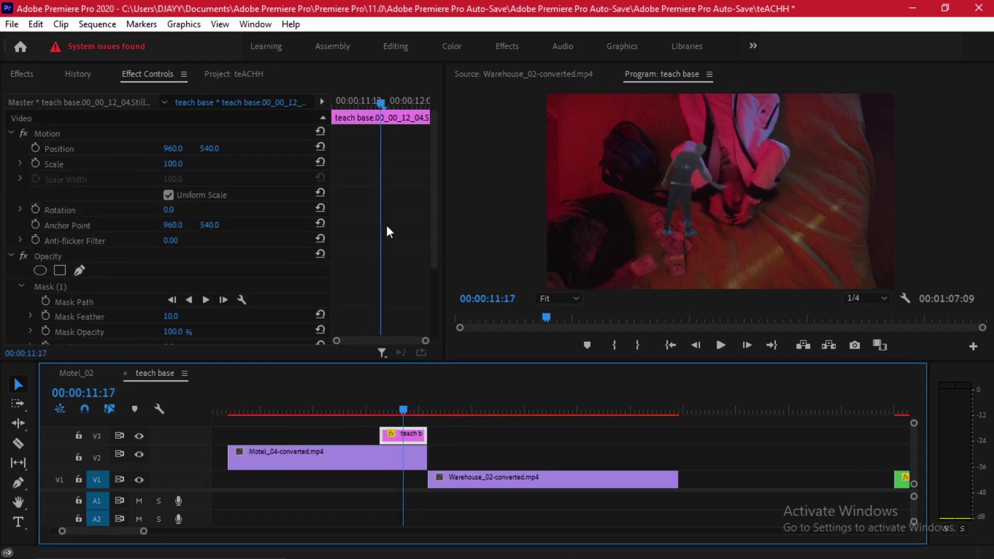
{"action": "left_click", "coordinate": [71, 151]}
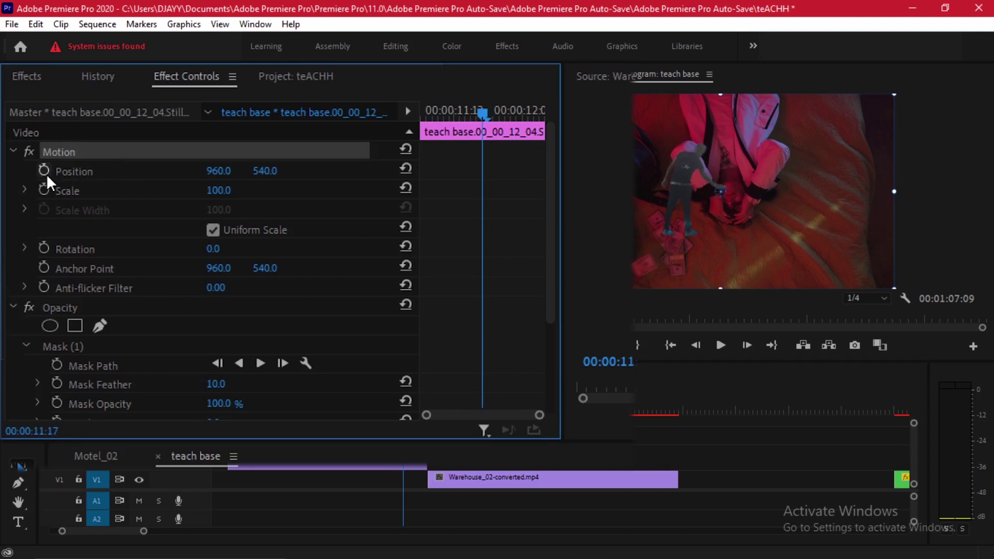
{"action": "left_click", "coordinate": [45, 169]}
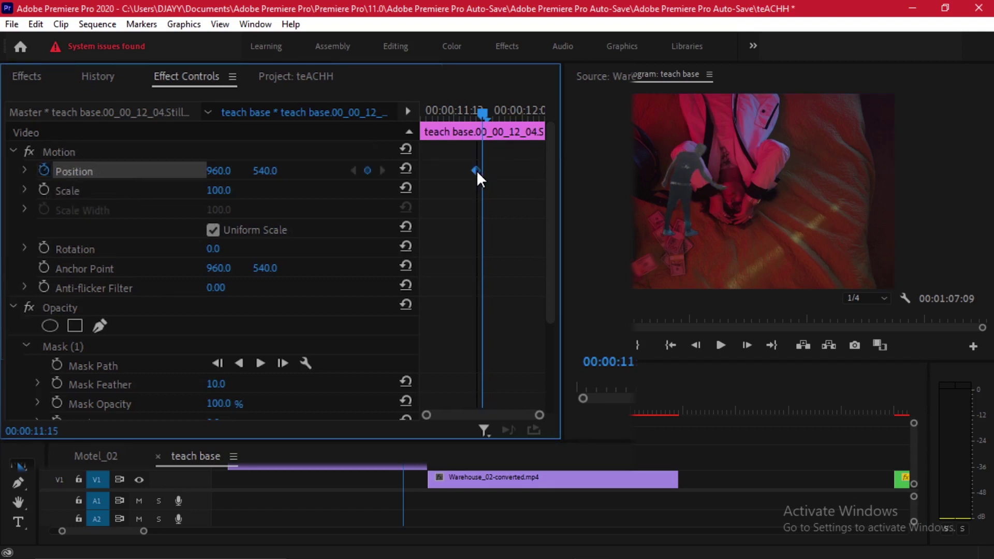
{"action": "left_click_drag", "start_coordinate": [478, 170], "coordinate": [430, 169]}
{"action": "left_click_drag", "start_coordinate": [265, 171], "coordinate": [294, 171]}
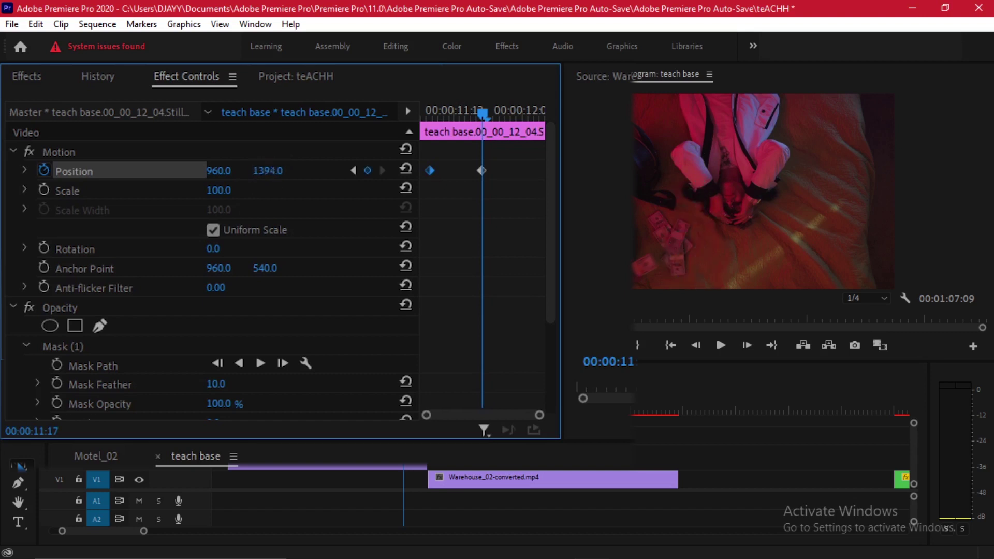
- Retime the Position keyframes so the still slides up to Y 540 at the 12:04 cut
{"action": "left_click_drag", "start_coordinate": [429, 171], "coordinate": [408, 174]}
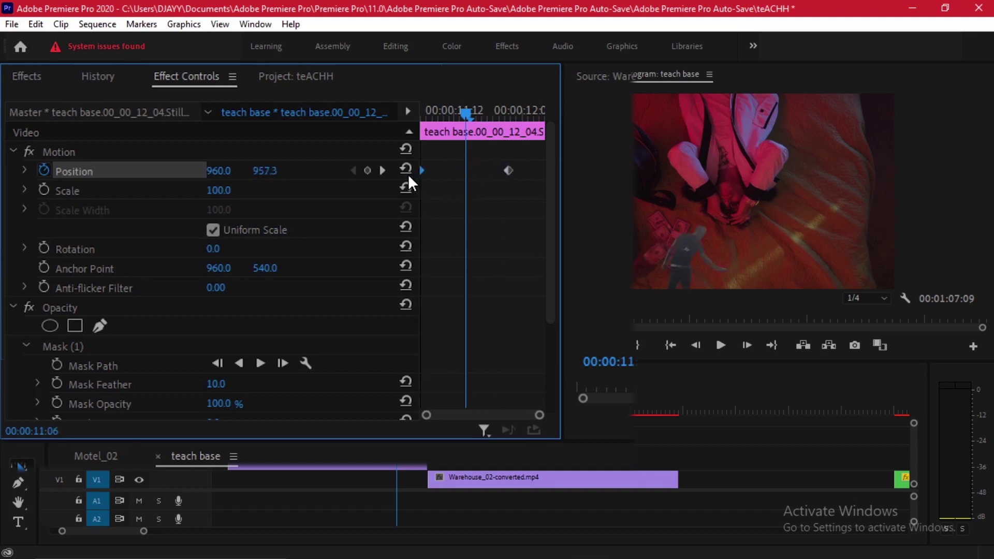
{"action": "left_click_drag", "start_coordinate": [509, 170], "coordinate": [482, 172]}
{"action": "left_click_drag", "start_coordinate": [436, 103], "coordinate": [487, 102]}
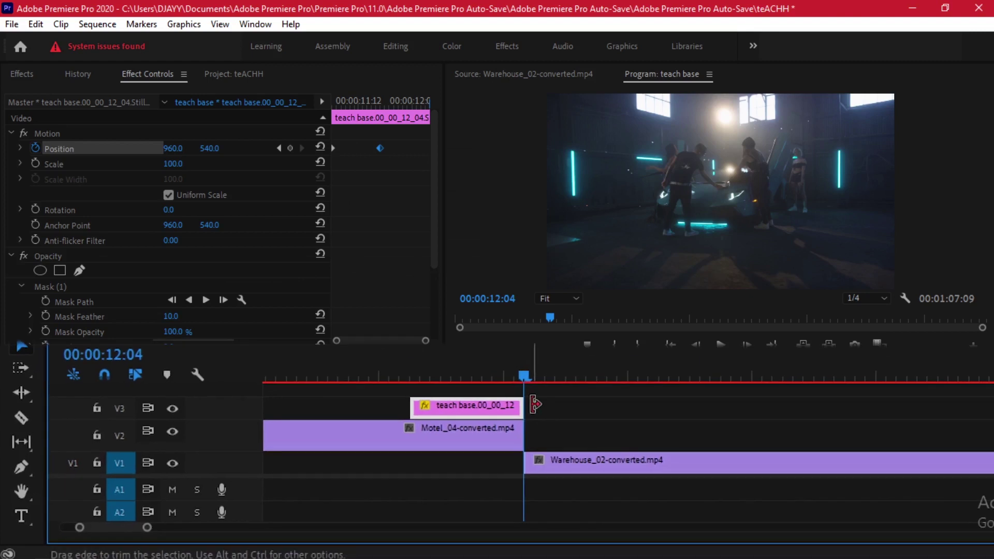
{"action": "left_click", "coordinate": [550, 468]}
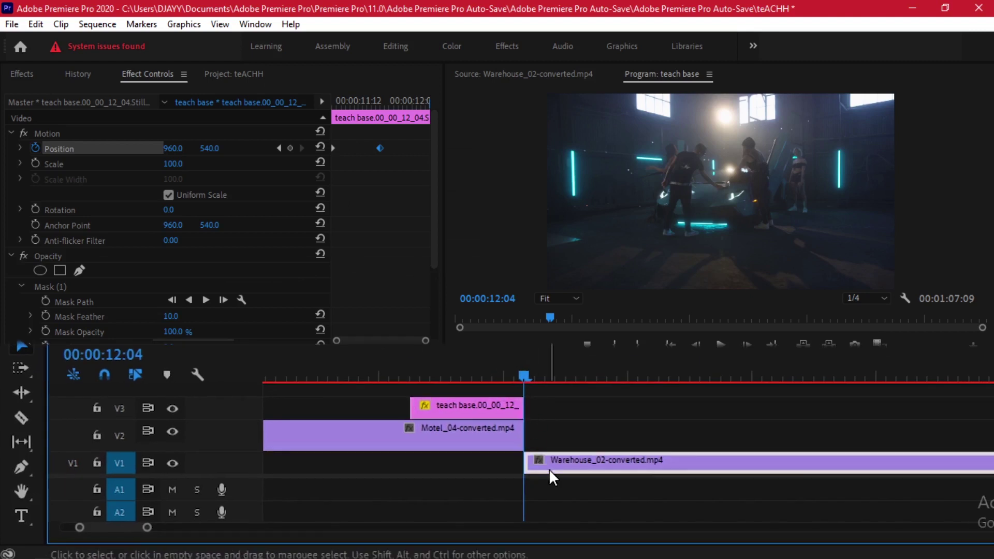
{"action": "left_click", "coordinate": [533, 388]}
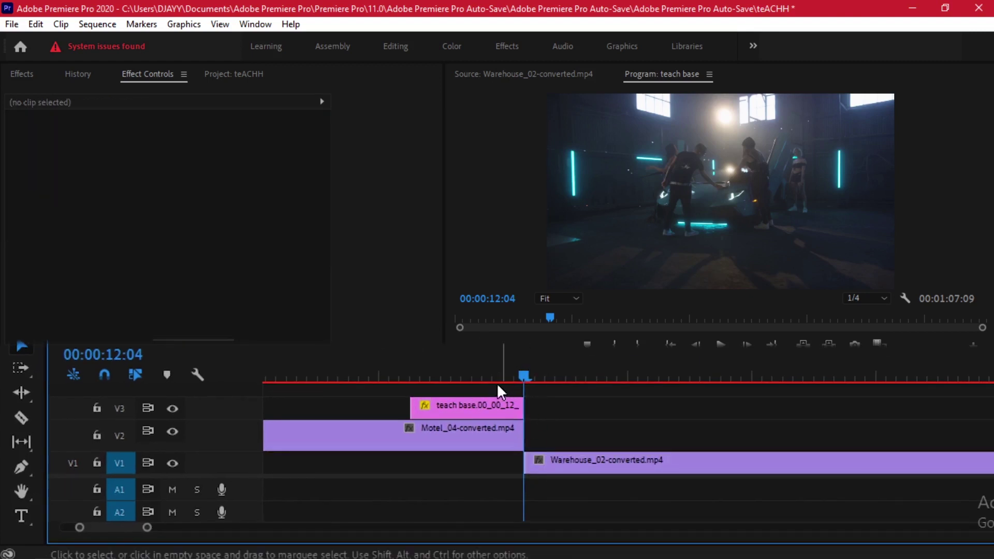
{"action": "left_click", "coordinate": [498, 415]}
{"action": "left_click_drag", "start_coordinate": [380, 148], "coordinate": [430, 152]}
{"action": "left_click_drag", "start_coordinate": [498, 373], "coordinate": [364, 374]}
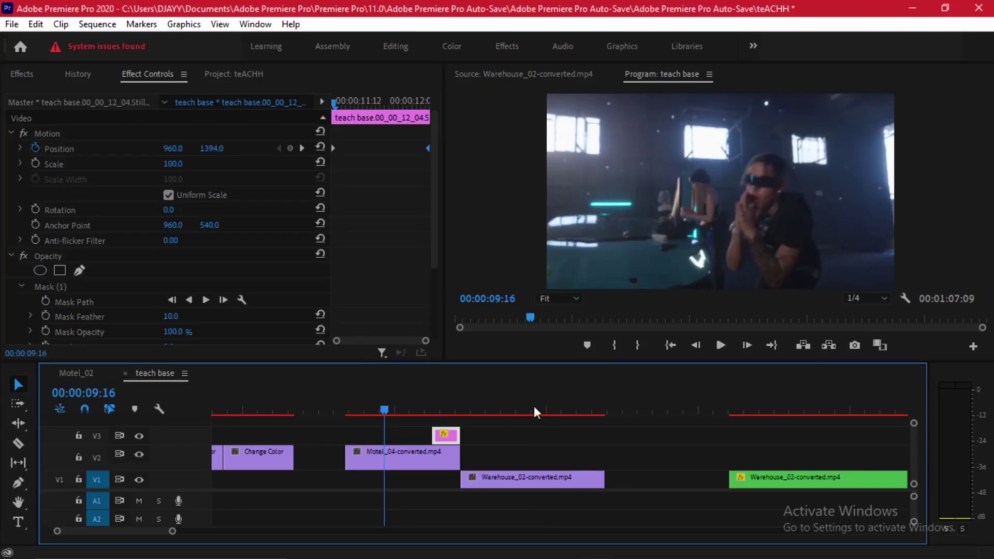
- Preview the slide-in and park the playhead one frame after 00:00:11:20
{"action": "key", "text": "space"}
{"action": "key", "text": "="}
{"action": "left_click_drag", "start_coordinate": [450, 412], "coordinate": [478, 402]}
{"action": "left_click", "coordinate": [65, 124]}
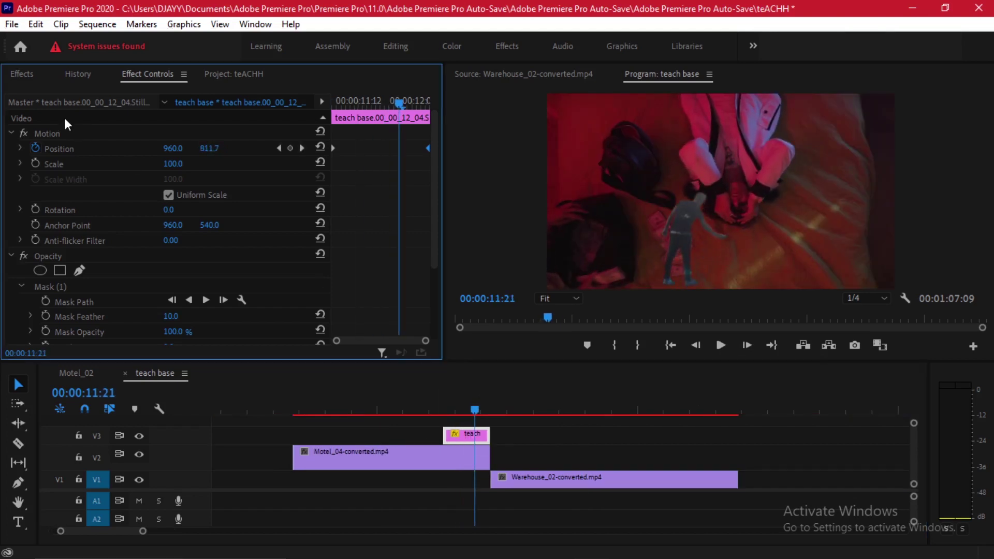
- Apply Color Balance (RGB) to the V3 still with Green at 182, then preview the tint
{"action": "left_click", "coordinate": [45, 77]}
{"action": "left_click", "coordinate": [18, 184]}
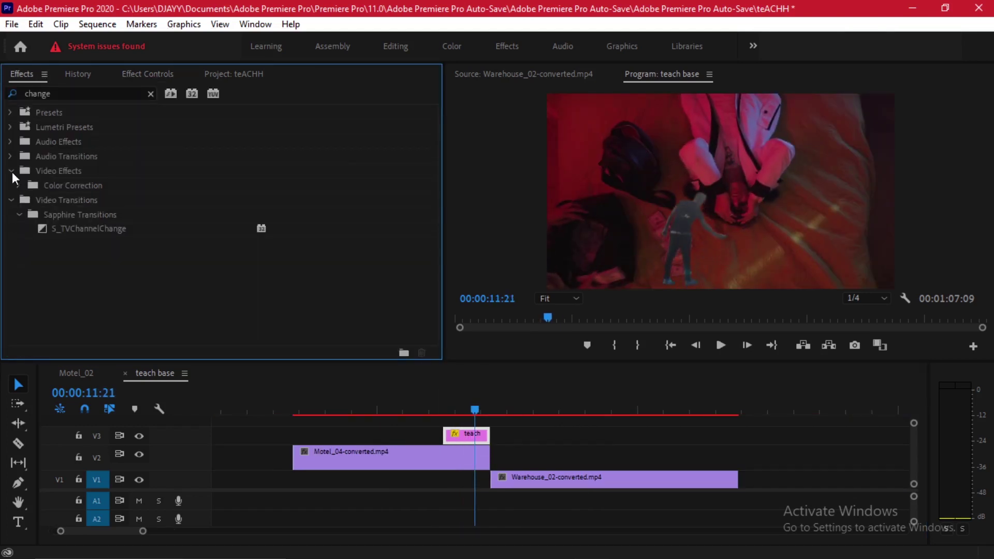
{"action": "left_click", "coordinate": [149, 94]}
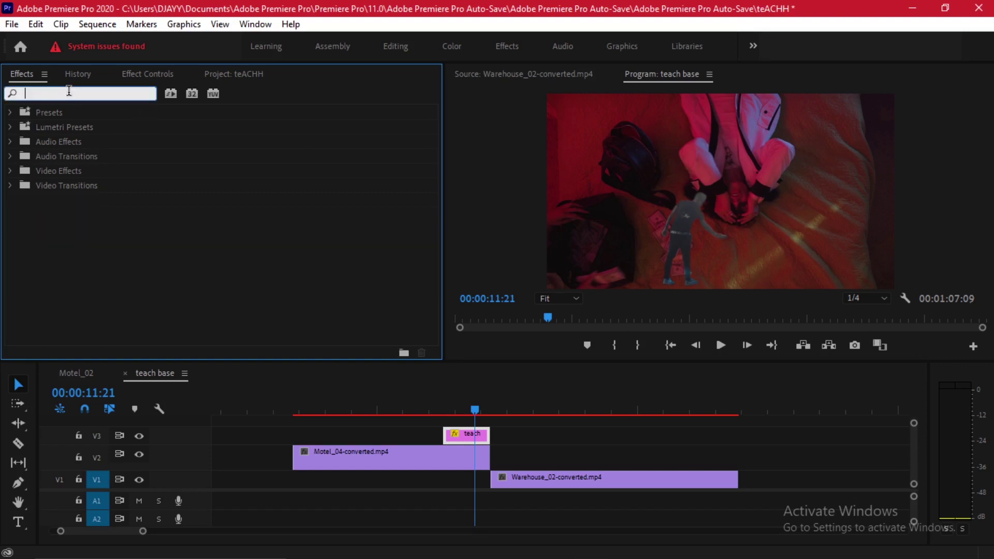
{"action": "left_click", "coordinate": [10, 171]}
{"action": "scroll", "coordinate": [47, 262], "scroll_direction": "down", "scroll_amount": 1}
{"action": "left_click_drag", "start_coordinate": [46, 259], "coordinate": [476, 434]}
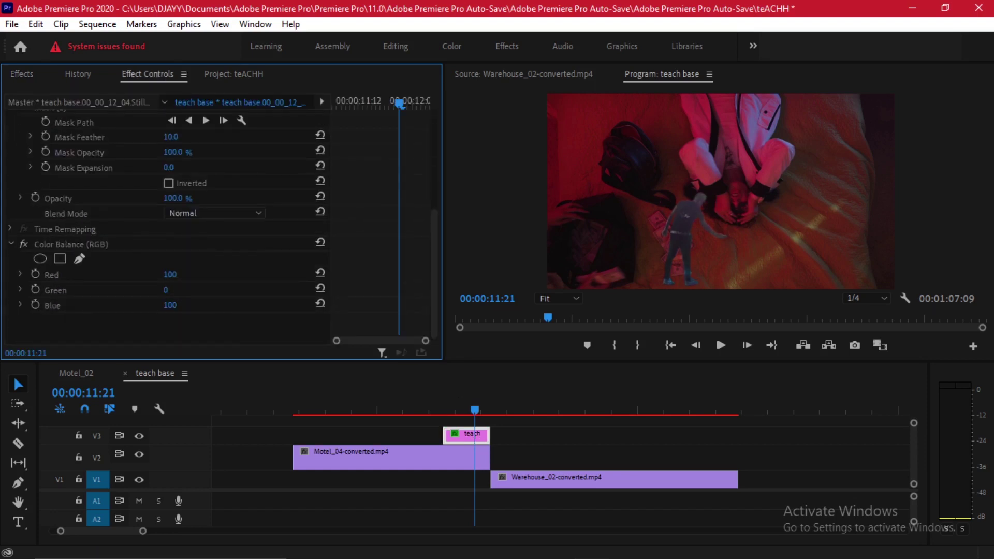
{"action": "left_click_drag", "start_coordinate": [165, 290], "coordinate": [254, 290]}
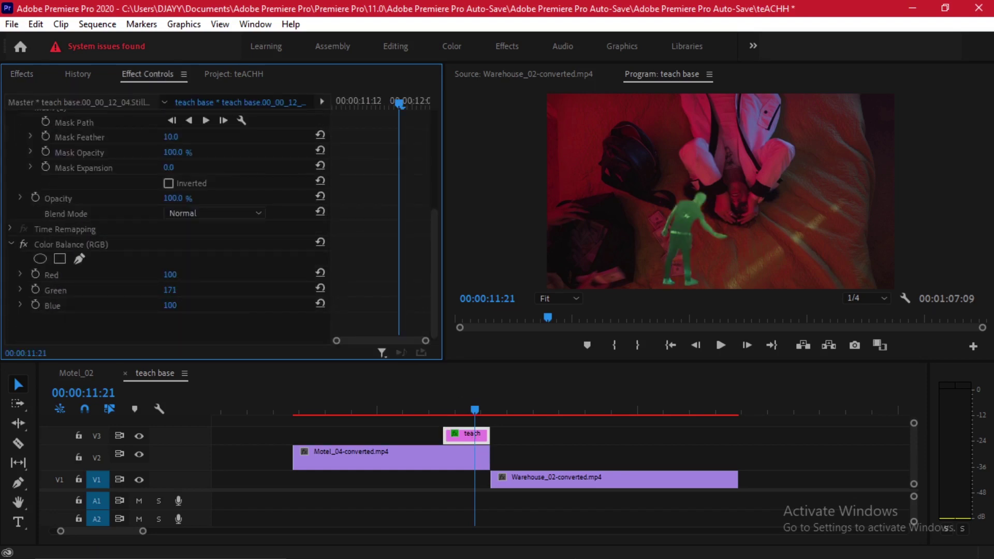
{"action": "left_click", "coordinate": [412, 409]}
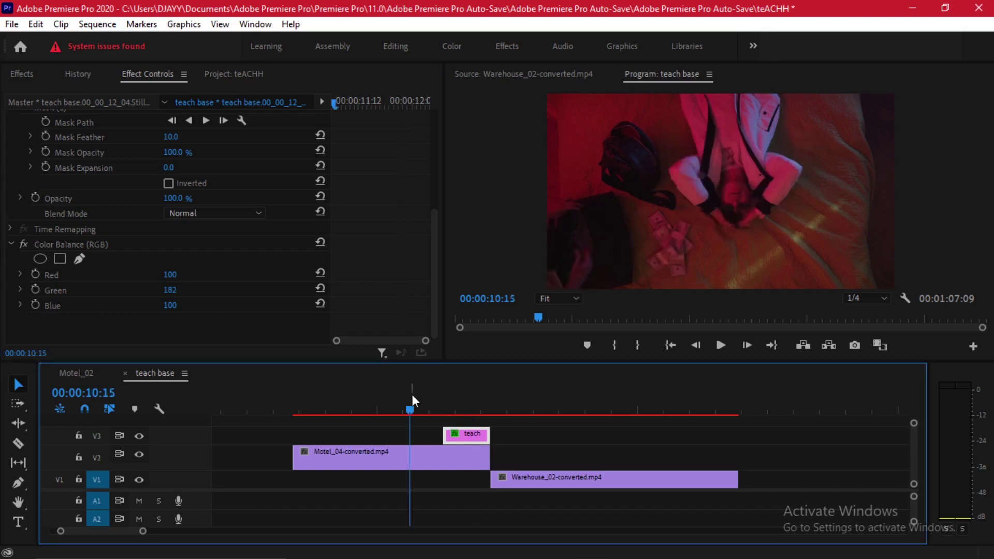
{"action": "key", "text": "space"}
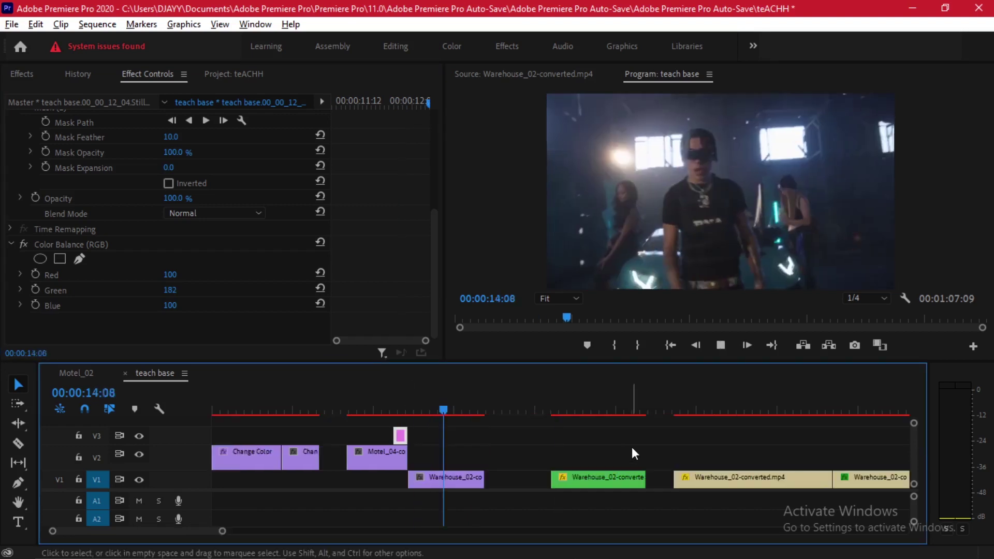
{"action": "left_click", "coordinate": [439, 410]}
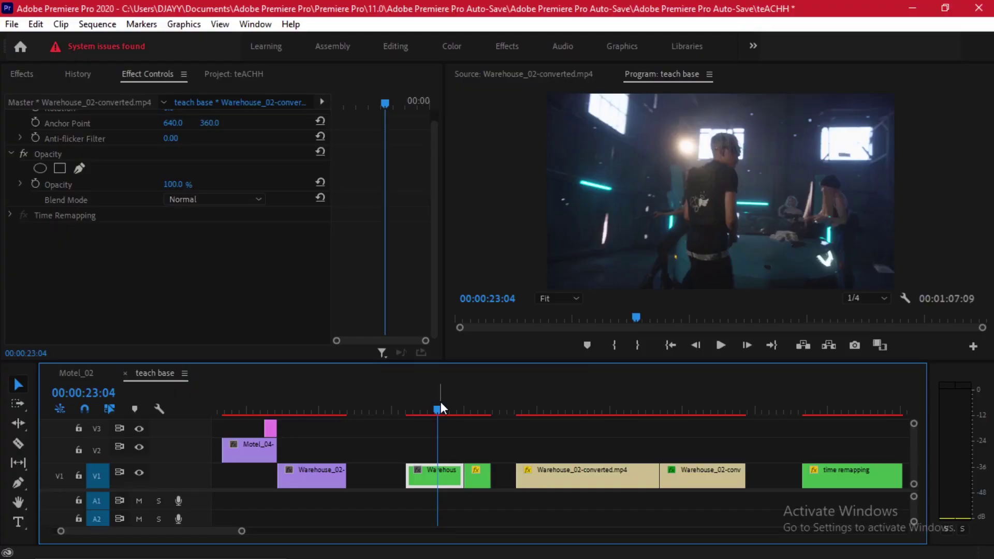
- Duplicate the green Warehouse clip from V1 onto V2
{"action": "left_click", "coordinate": [445, 450]}
{"action": "left_click", "coordinate": [443, 475]}
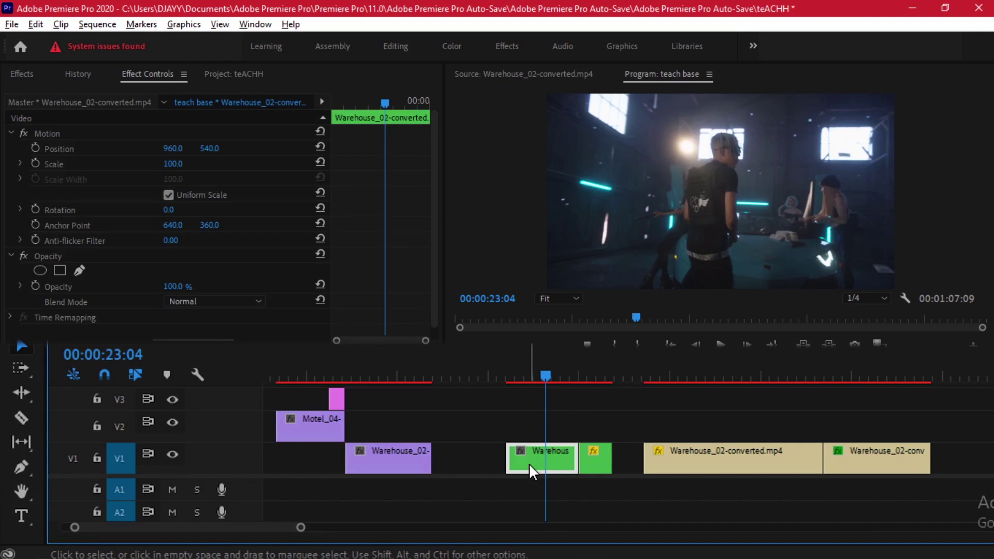
{"action": "left_click_drag", "start_coordinate": [531, 471], "coordinate": [570, 474]}
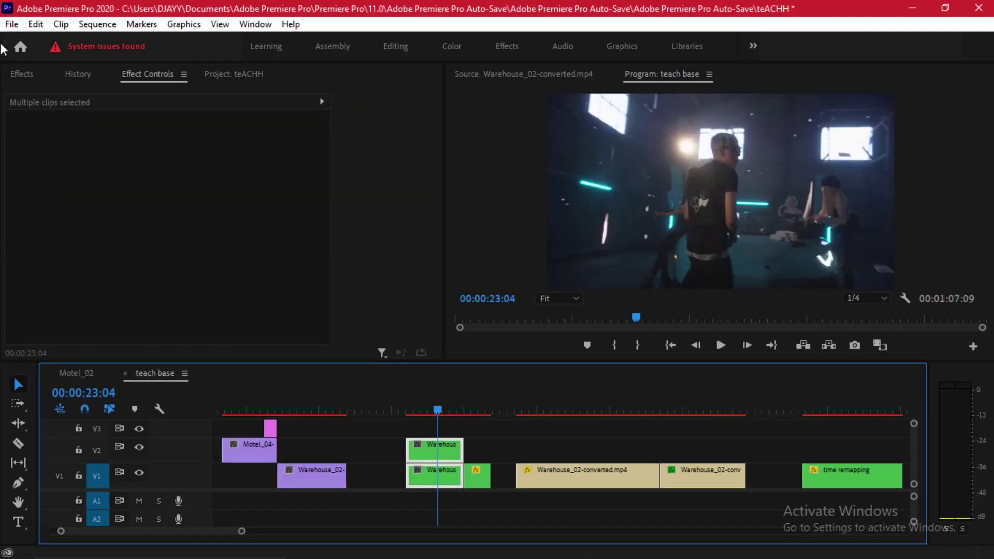
- Apply the Crop effect to the V2 Warehouse copy and hide the V1 track
{"action": "left_click", "coordinate": [21, 73]}
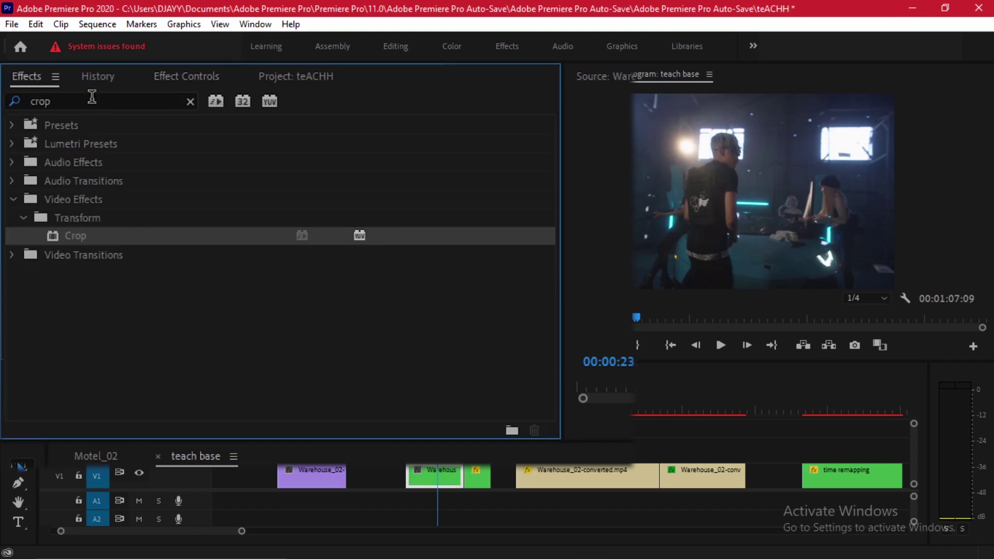
{"action": "left_click", "coordinate": [92, 100]}
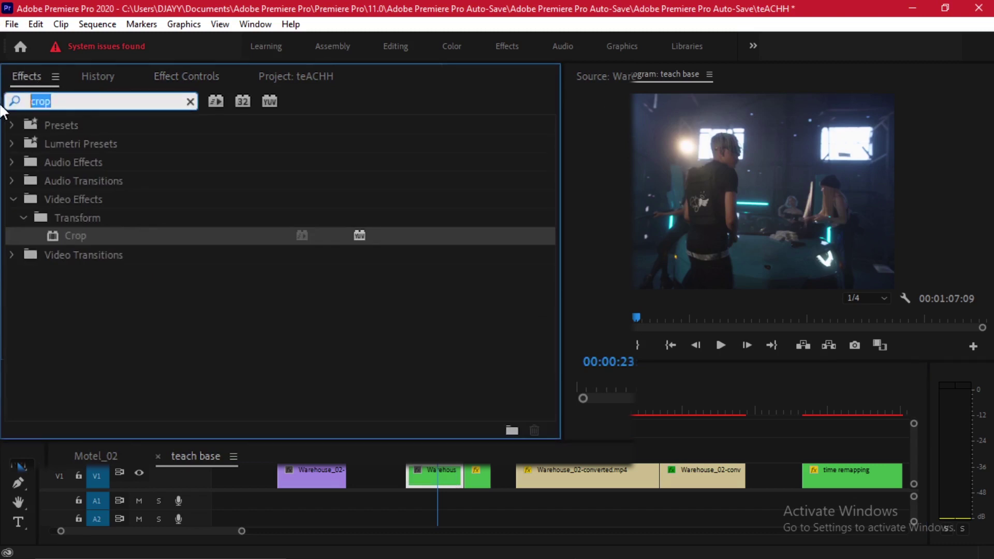
{"action": "left_click_drag", "start_coordinate": [197, 235], "coordinate": [415, 449]}
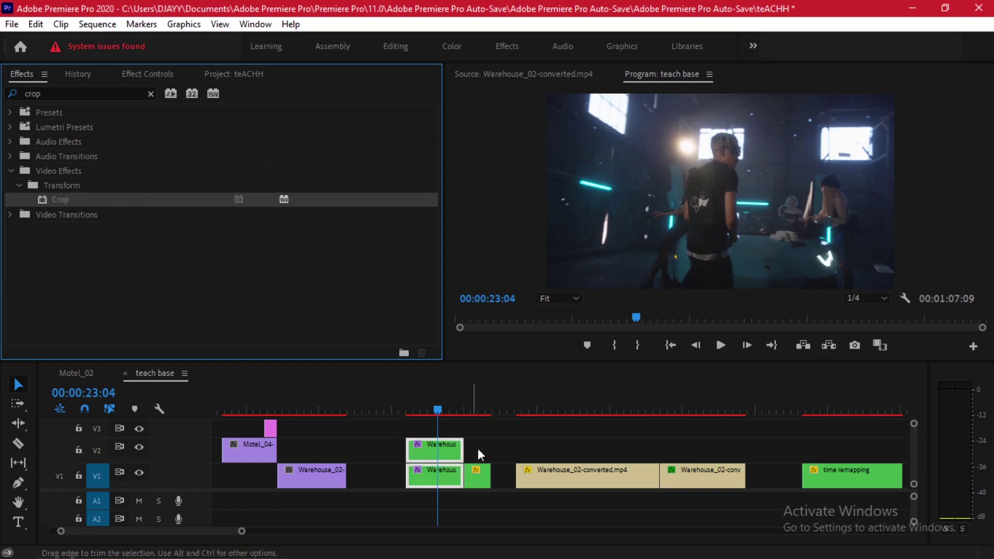
{"action": "left_click", "coordinate": [446, 443]}
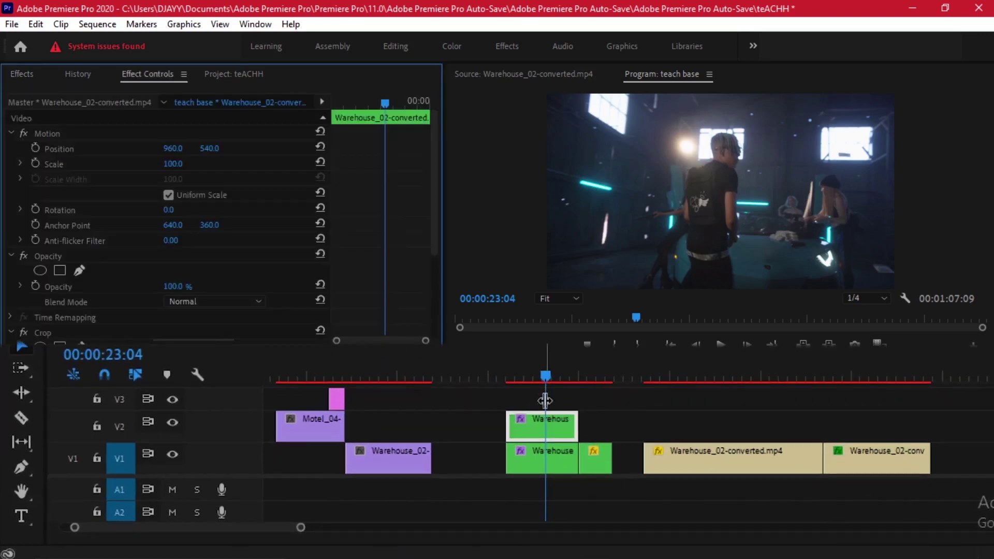
{"action": "left_click", "coordinate": [172, 455]}
- Crop the top of the V2 Warehouse copy by 50%
{"action": "left_click", "coordinate": [536, 456]}
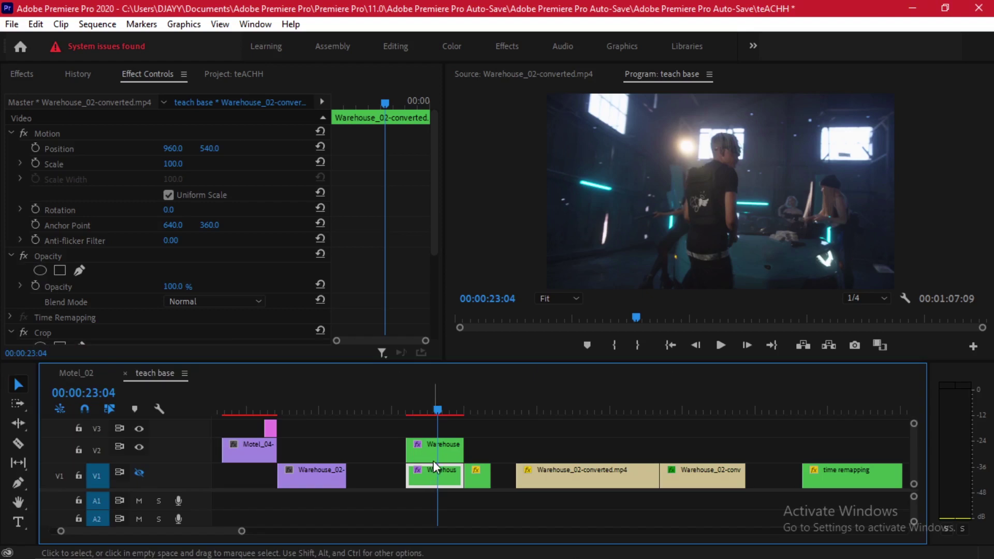
{"action": "left_click", "coordinate": [433, 459]}
{"action": "scroll", "coordinate": [403, 266], "scroll_direction": "down", "scroll_amount": 5}
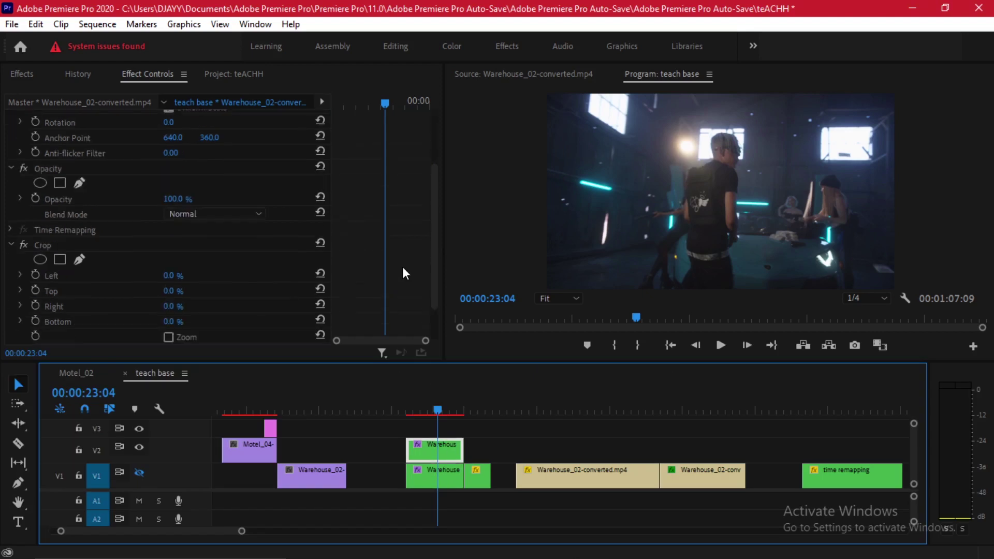
{"action": "left_click", "coordinate": [173, 243]}
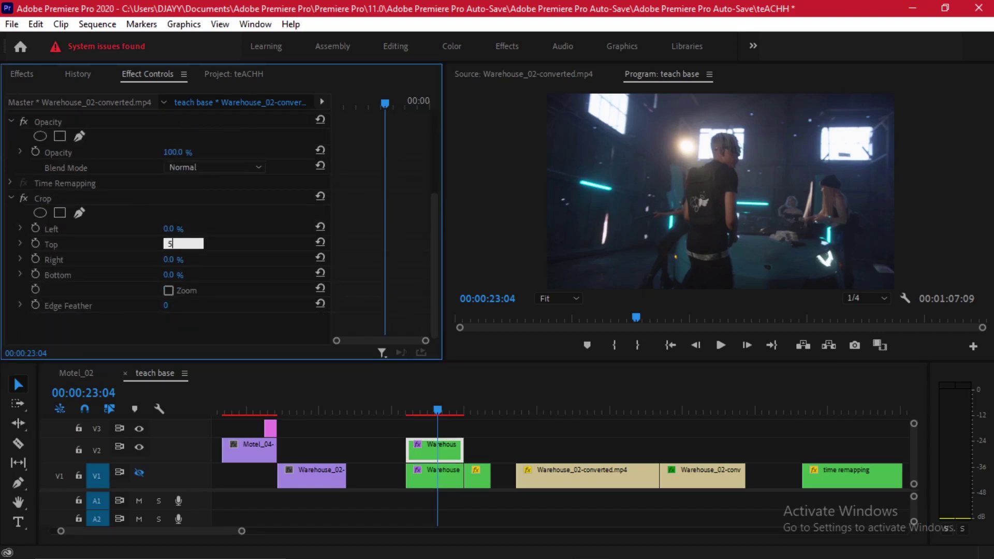
{"action": "type", "text": "50"}
{"action": "key", "text": "Return"}
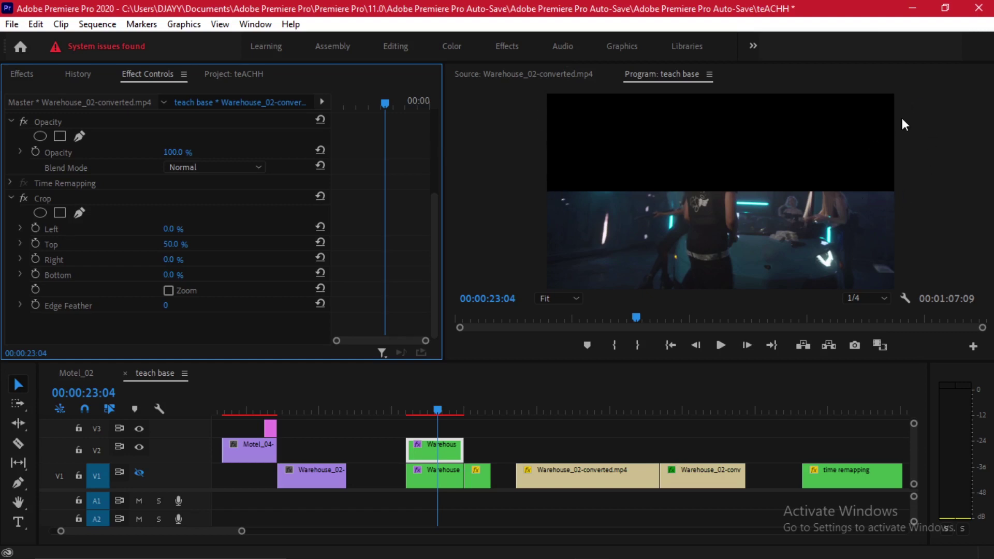
- Crop the bottom of the original V1 Warehouse clip by 50% at 00:00:22:17
{"action": "left_click", "coordinate": [139, 473]}
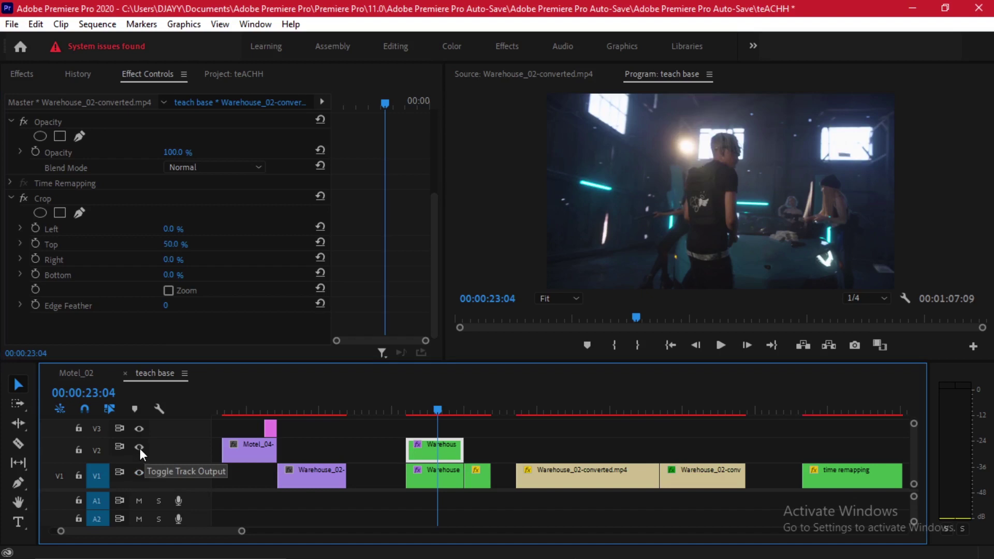
{"action": "left_click", "coordinate": [139, 448]}
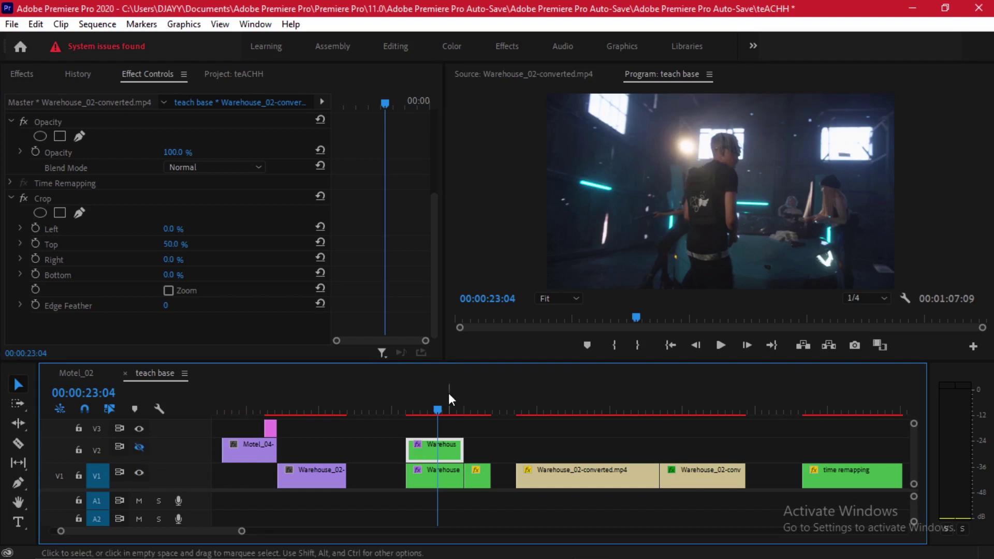
{"action": "left_click_drag", "start_coordinate": [448, 393], "coordinate": [427, 397]}
{"action": "left_click", "coordinate": [414, 478]}
{"action": "scroll", "coordinate": [395, 260], "scroll_direction": "down", "scroll_amount": 3}
{"action": "scroll", "coordinate": [394, 260], "scroll_direction": "down", "scroll_amount": 2}
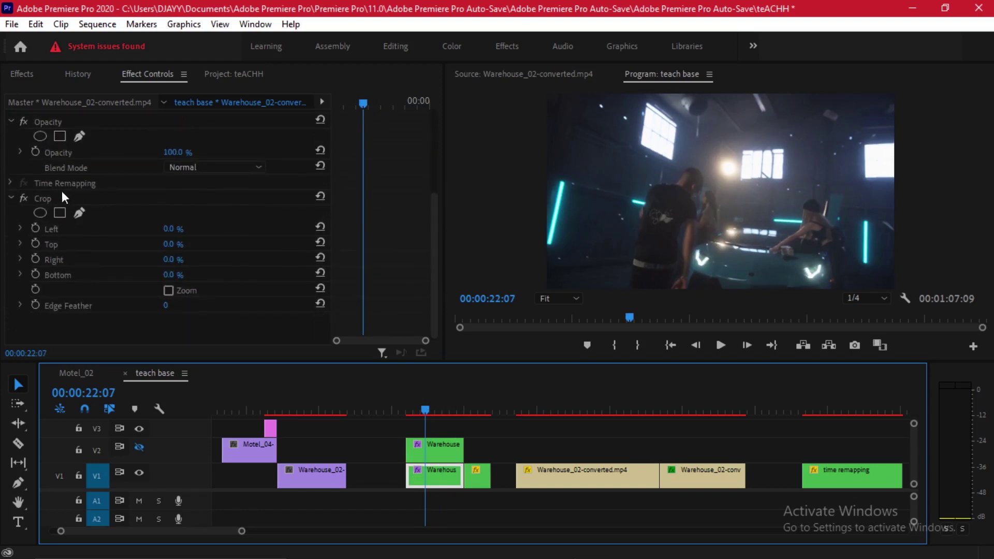
{"action": "left_click", "coordinate": [58, 198]}
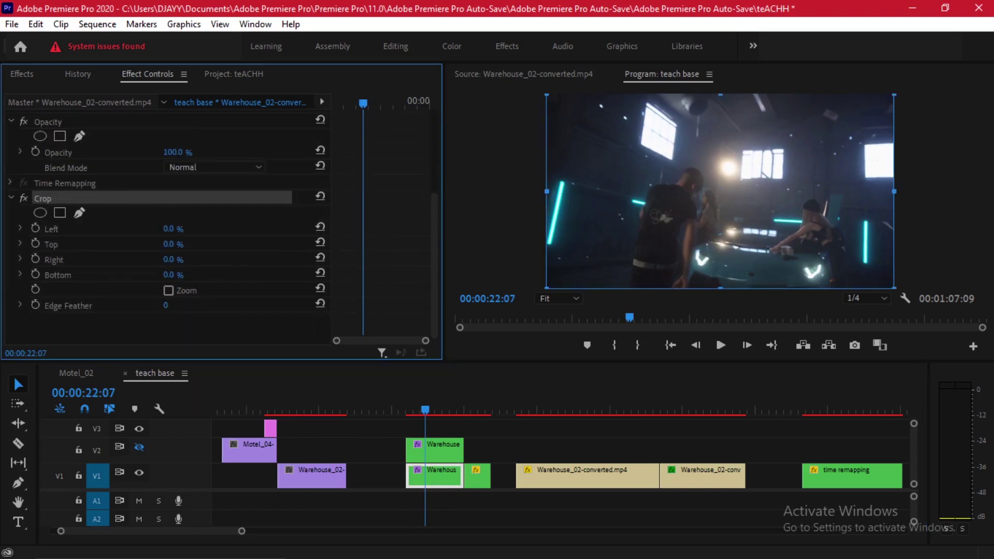
{"action": "left_click", "coordinate": [181, 271]}
{"action": "key", "text": "Return"}
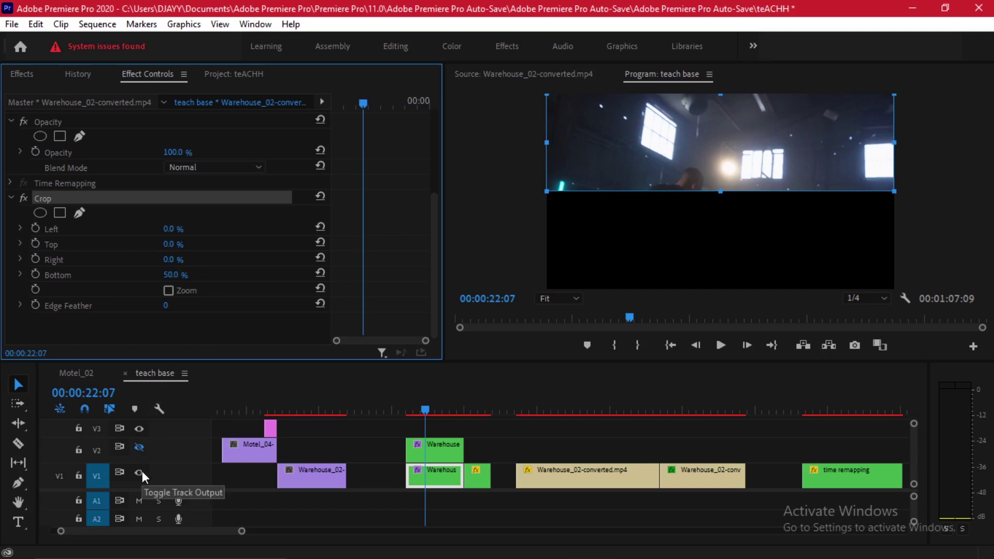
- Toggle the V1 and V2 tracks to check both cropped halves form one split frame
{"action": "left_click", "coordinate": [139, 448]}
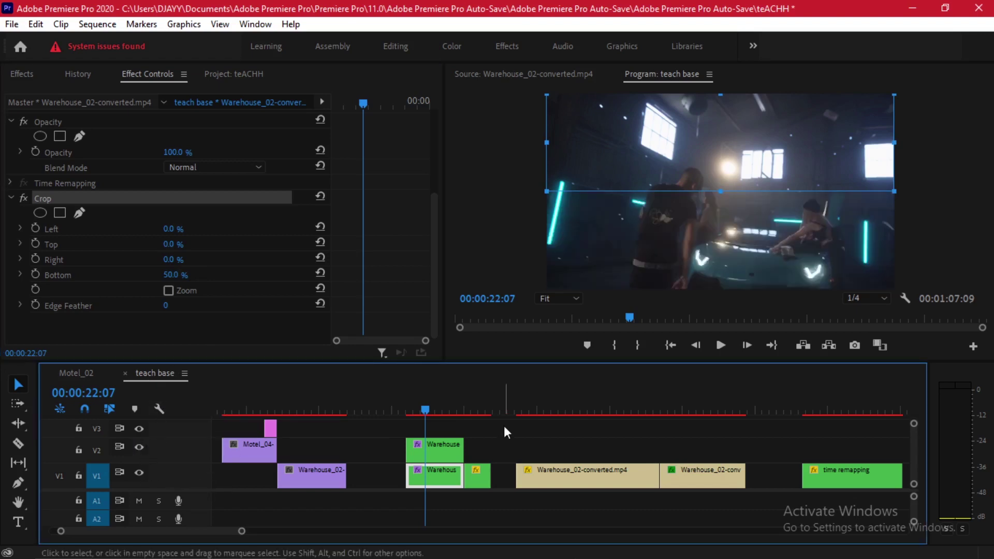
{"action": "left_click", "coordinate": [435, 434]}
{"action": "left_click", "coordinate": [435, 440]}
{"action": "left_click", "coordinate": [423, 410]}
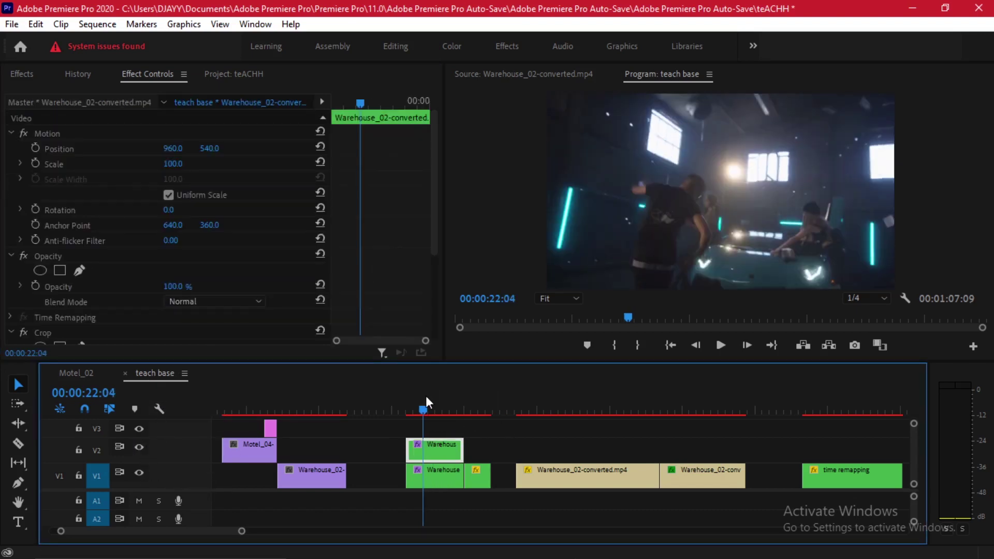
{"action": "left_click", "coordinate": [140, 447]}
{"action": "left_click", "coordinate": [140, 446]}
{"action": "left_click", "coordinate": [140, 472]}
{"action": "left_click", "coordinate": [141, 473]}
{"action": "left_click", "coordinate": [427, 409]}
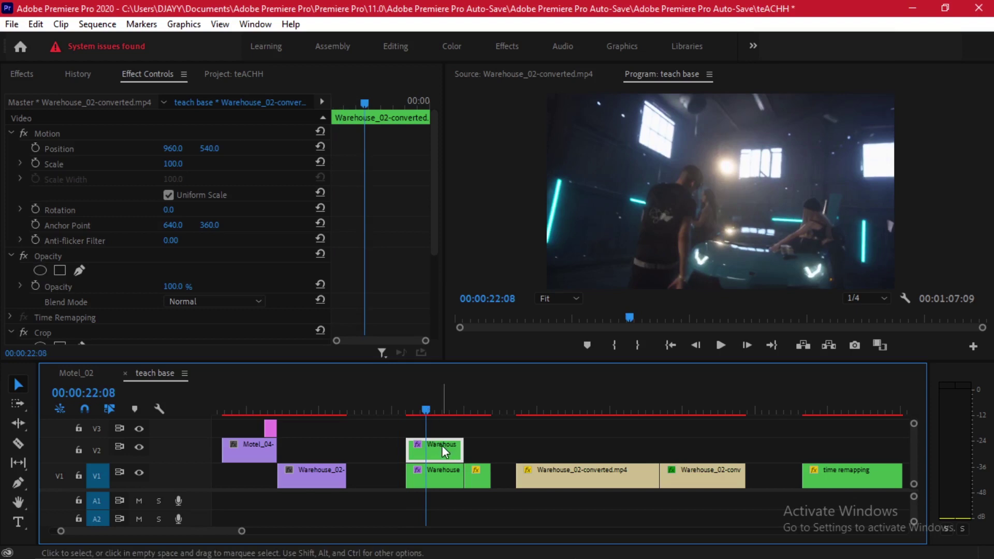
{"action": "left_click", "coordinate": [439, 409]}
- Try a 120 Scale on the selected Warehouse clip, then reset it to 100
{"action": "left_click", "coordinate": [303, 147]}
{"action": "left_click", "coordinate": [173, 164]}
{"action": "type", "text": "1"}
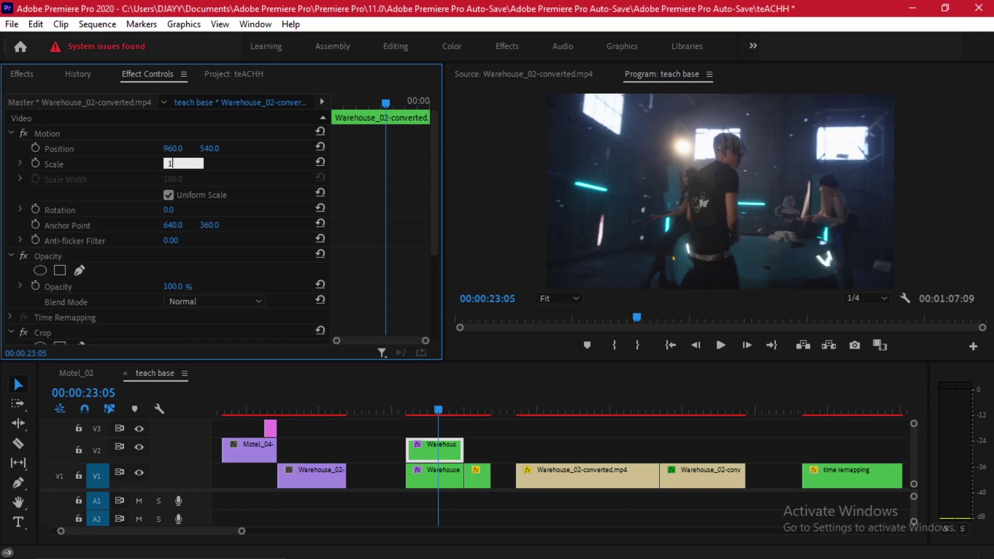
{"action": "type", "text": "20"}
{"action": "key", "text": "Return"}
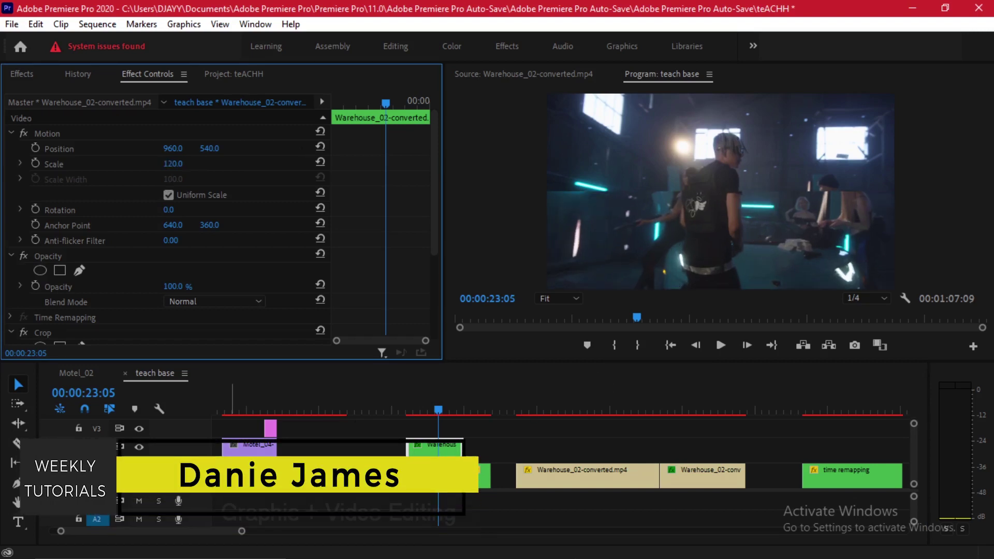
{"action": "left_click", "coordinate": [320, 162]}
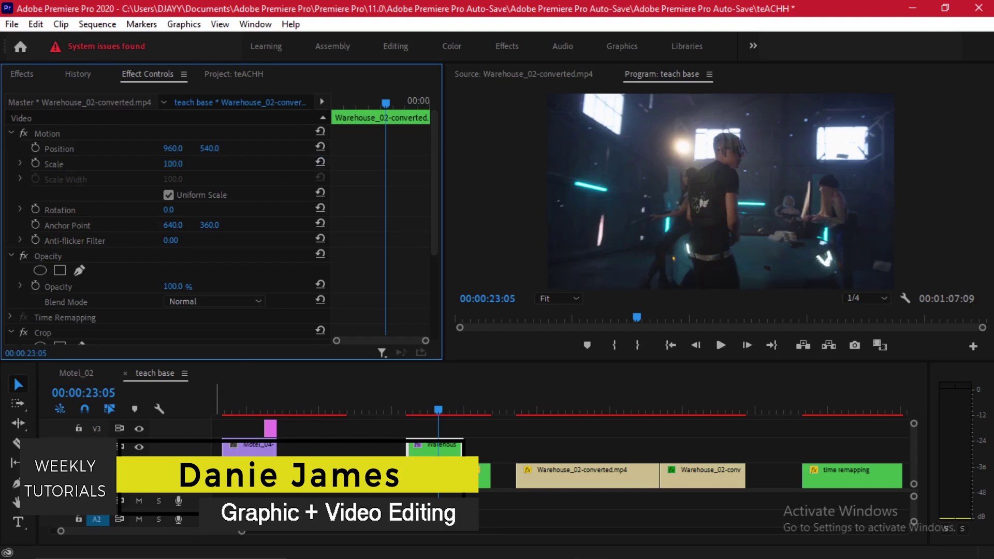
- Scale the V2 Warehouse clip to 120 at 21:14
{"action": "left_click", "coordinate": [416, 409]}
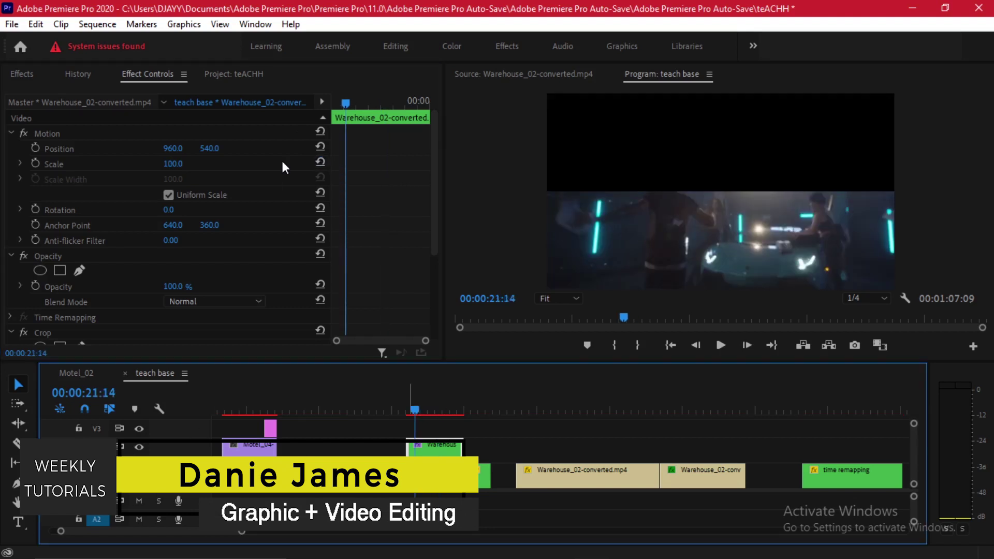
{"action": "left_click", "coordinate": [173, 163]}
{"action": "type", "text": "120"}
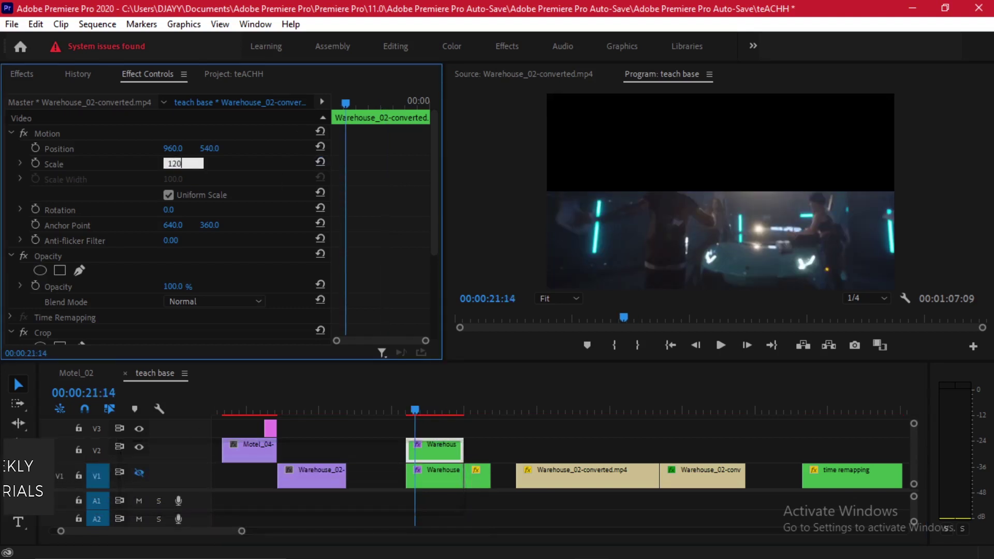
{"action": "key", "text": "Return"}
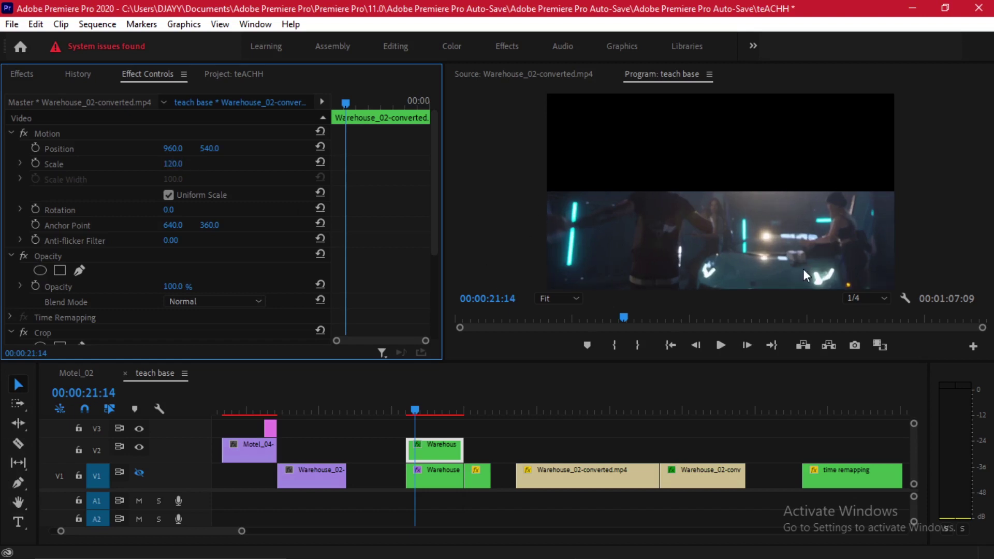
- Show the V1 track again and scale the V1 Warehouse clip to 120
{"action": "left_click", "coordinate": [139, 473]}
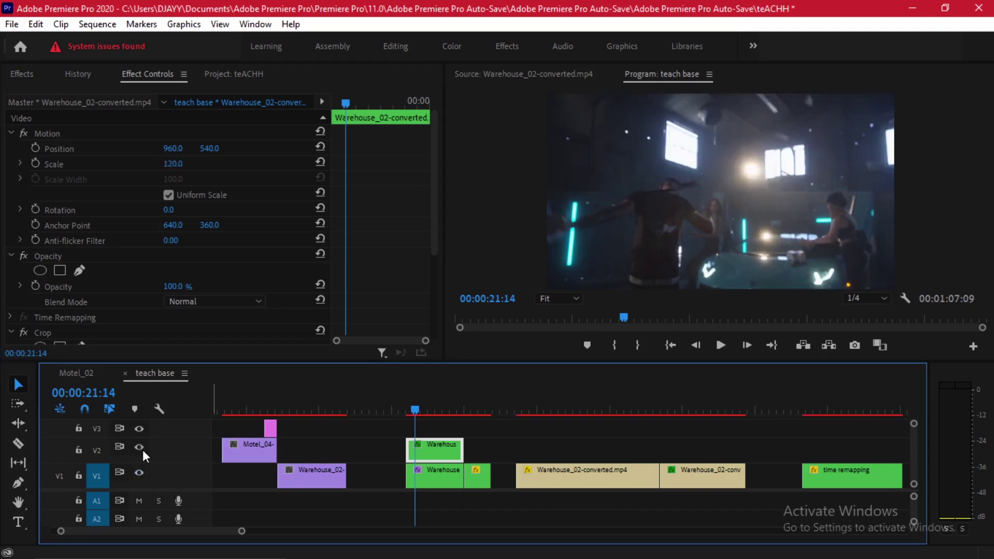
{"action": "left_click", "coordinate": [173, 164]}
{"action": "type", "text": "120"}
{"action": "key", "text": "Return"}
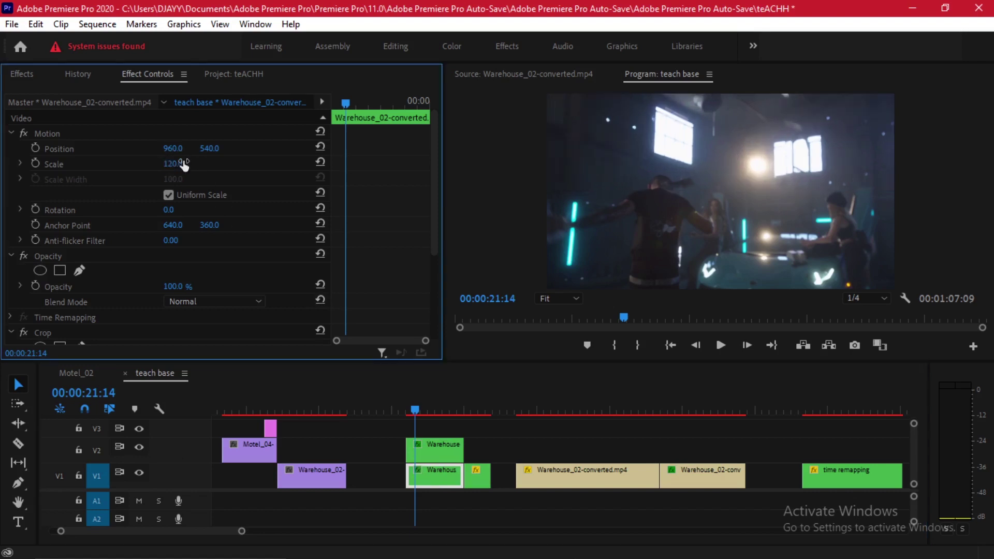
{"action": "left_click", "coordinate": [412, 408]}
- Keyframe the V1 Warehouse clip's Position with X at 770 at 22:04
{"action": "key", "text": "space"}
{"action": "left_click", "coordinate": [34, 148]}
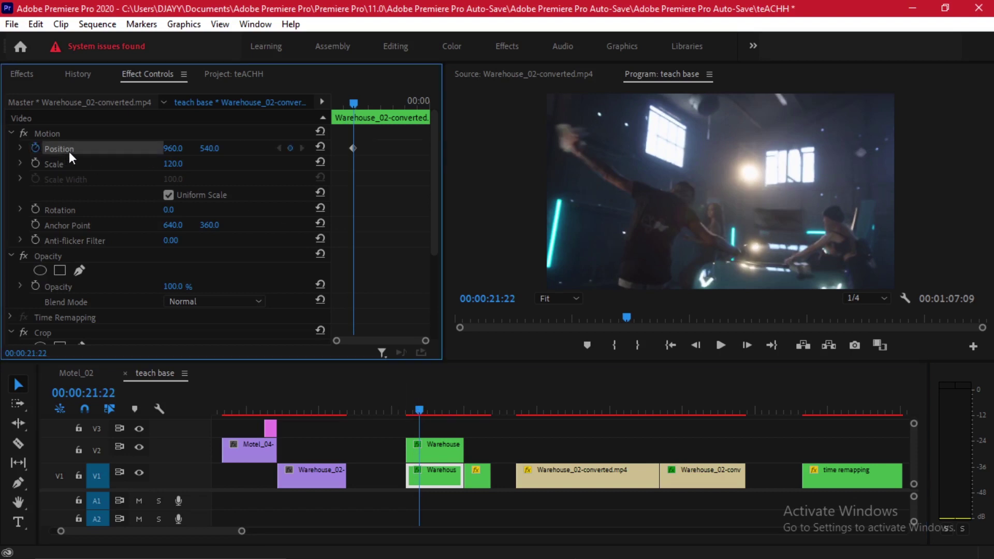
{"action": "left_click_drag", "start_coordinate": [353, 149], "coordinate": [361, 149]}
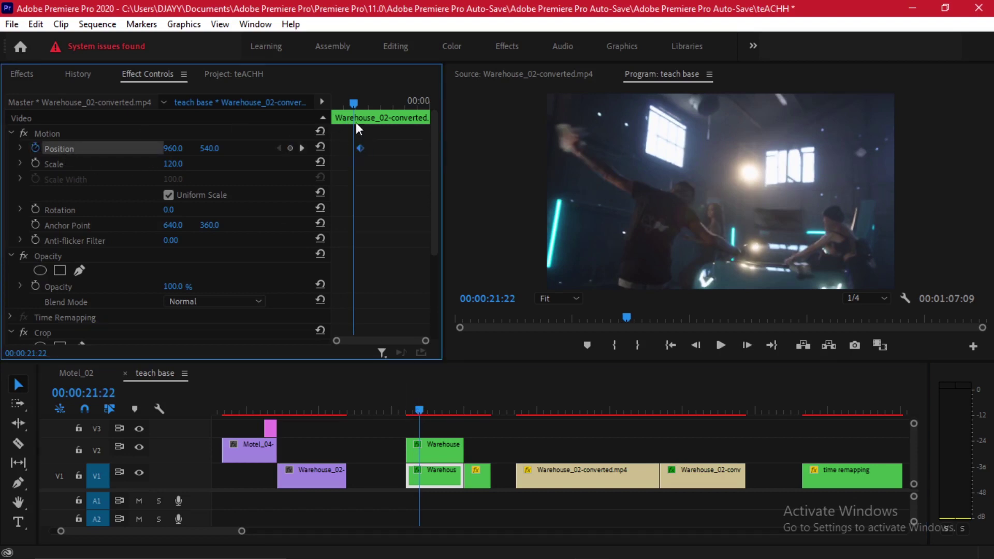
{"action": "left_click", "coordinate": [302, 148]}
{"action": "left_click_drag", "start_coordinate": [209, 148], "coordinate": [246, 148]}
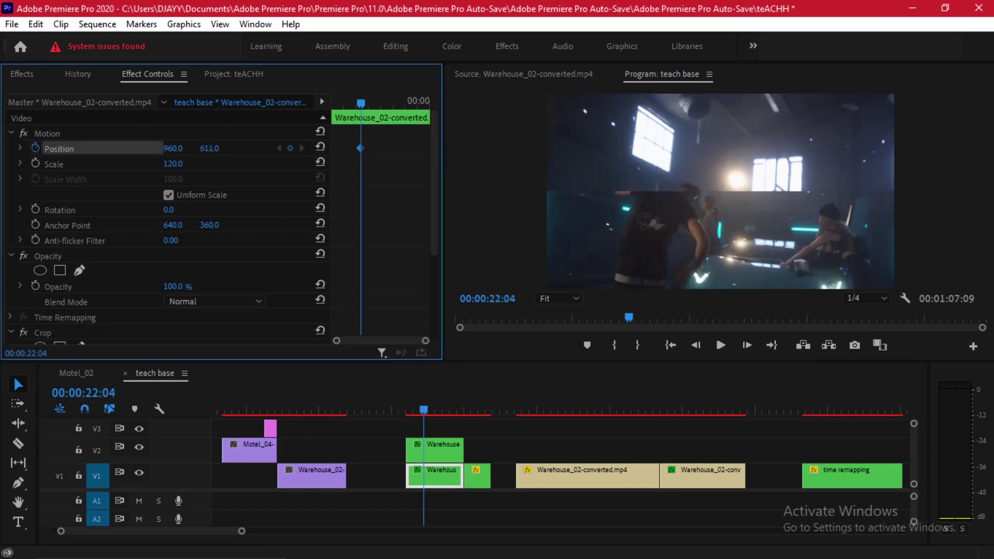
{"action": "left_click_drag", "start_coordinate": [720, 192], "coordinate": [673, 179]}
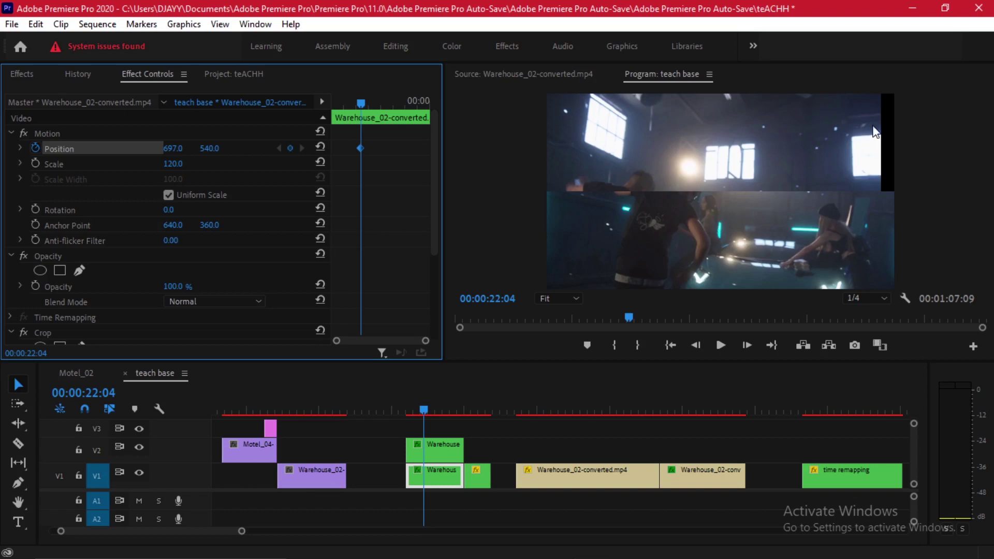
{"action": "left_click_drag", "start_coordinate": [171, 149], "coordinate": [208, 148]}
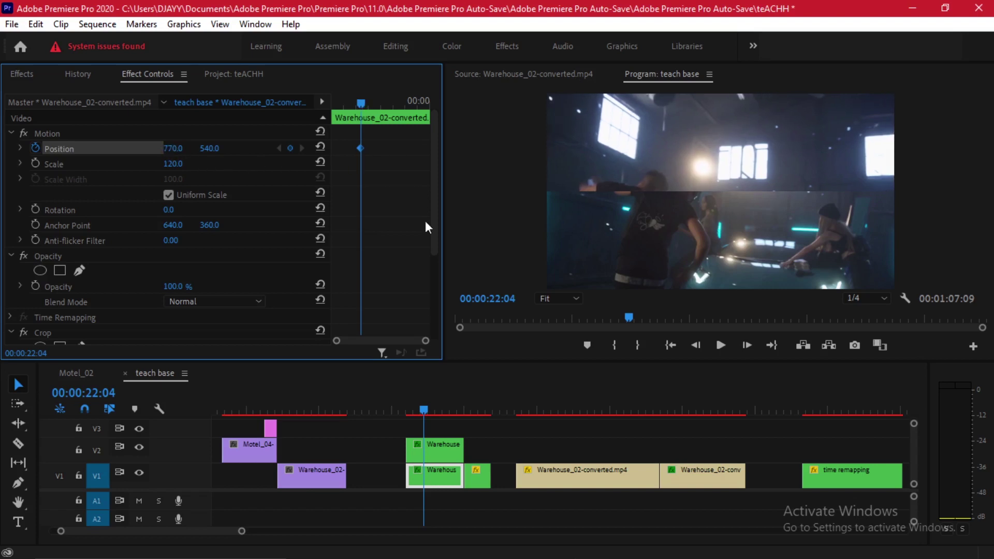
- Add an end Position keyframe back at X 960 and preview the upper half sliding
{"action": "left_click_drag", "start_coordinate": [444, 400], "coordinate": [459, 402]}
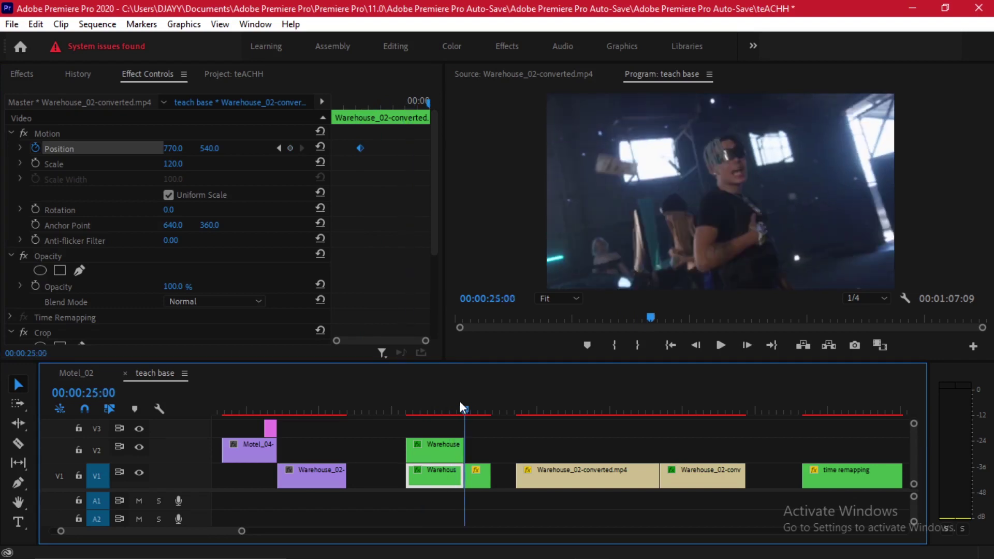
{"action": "left_click", "coordinate": [319, 147]}
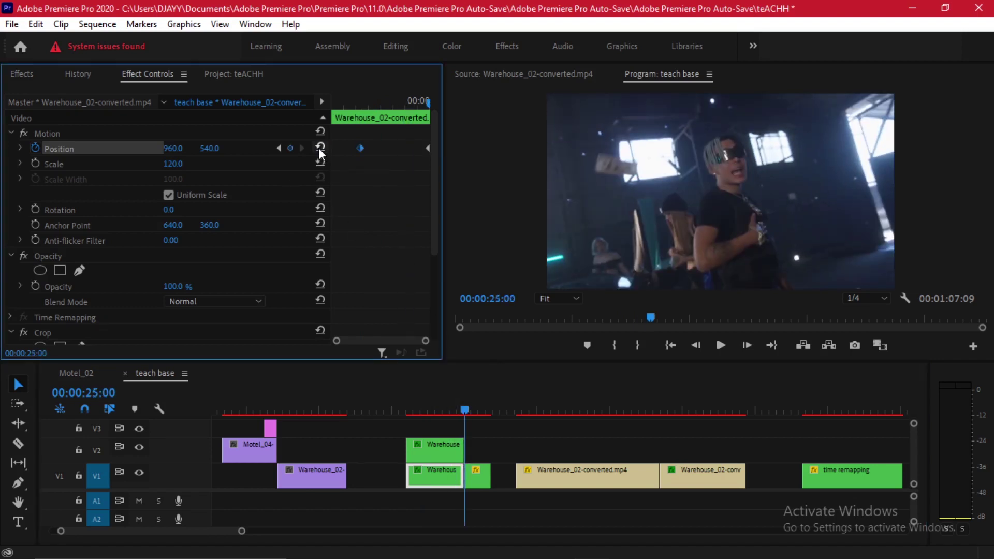
{"action": "left_click_drag", "start_coordinate": [464, 411], "coordinate": [440, 406]}
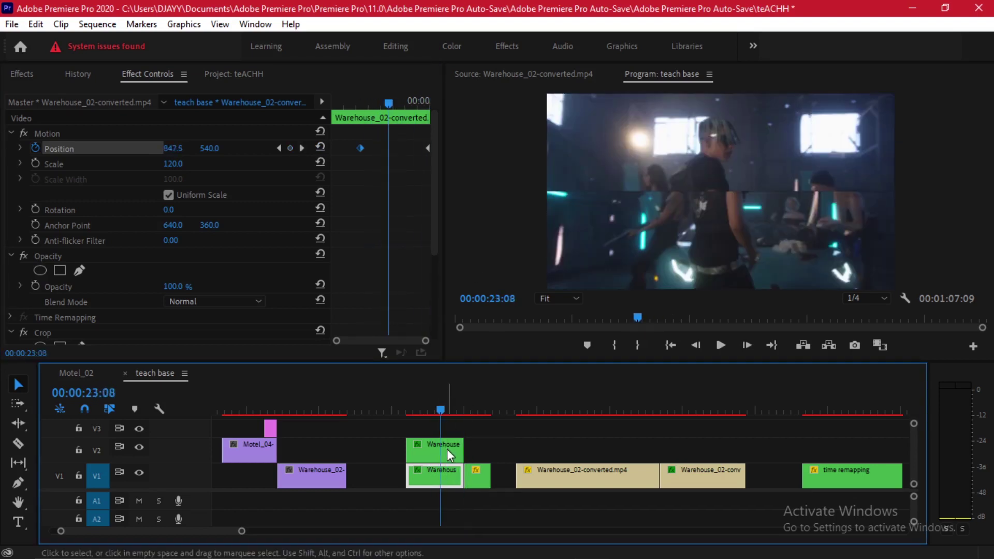
- Keyframe the V2 Warehouse clip's Position from X 1101 back to 960, starting near 22:03
{"action": "left_click", "coordinate": [446, 456]}
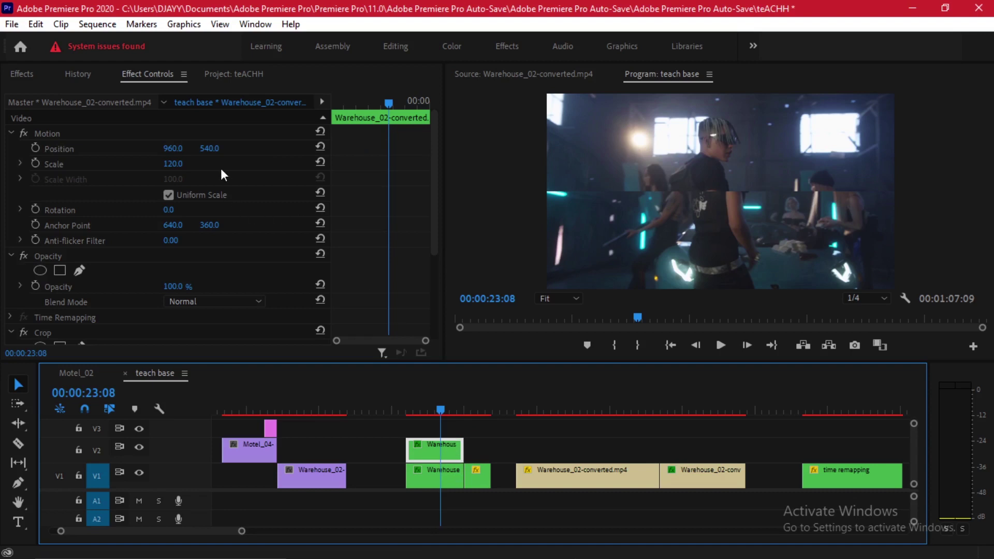
{"action": "left_click", "coordinate": [34, 149]}
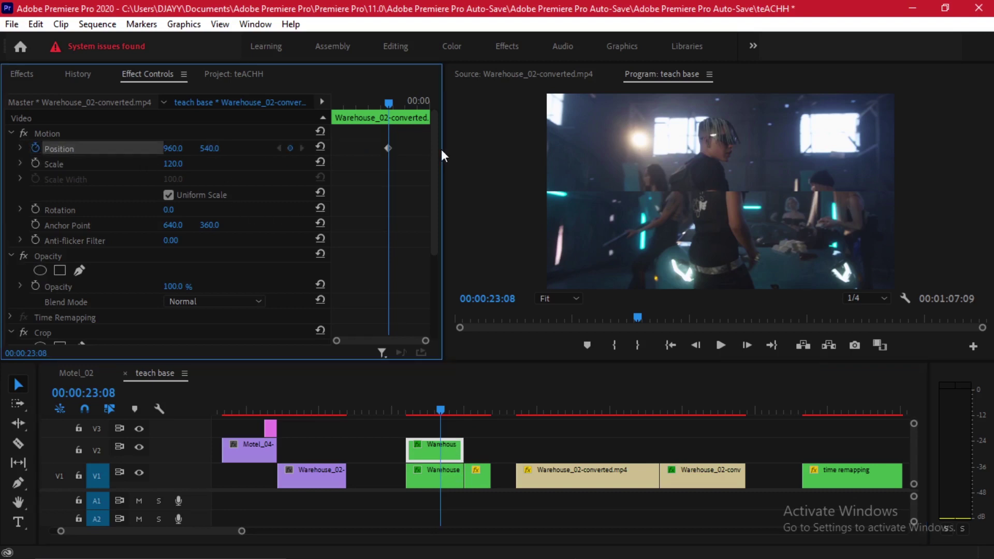
{"action": "left_click_drag", "start_coordinate": [387, 148], "coordinate": [428, 150]}
{"action": "left_click_drag", "start_coordinate": [173, 148], "coordinate": [246, 149]}
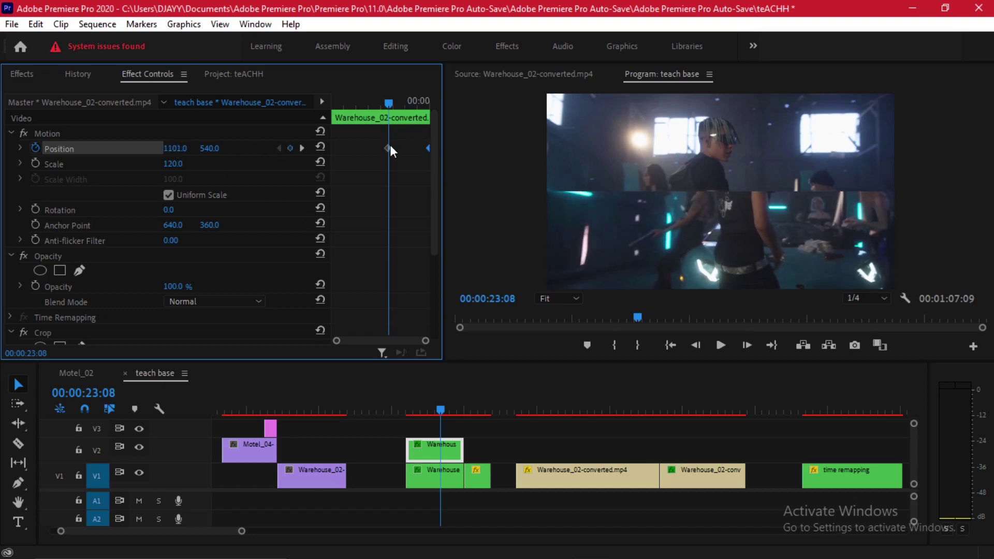
{"action": "left_click", "coordinate": [423, 410]}
{"action": "left_click", "coordinate": [430, 456]}
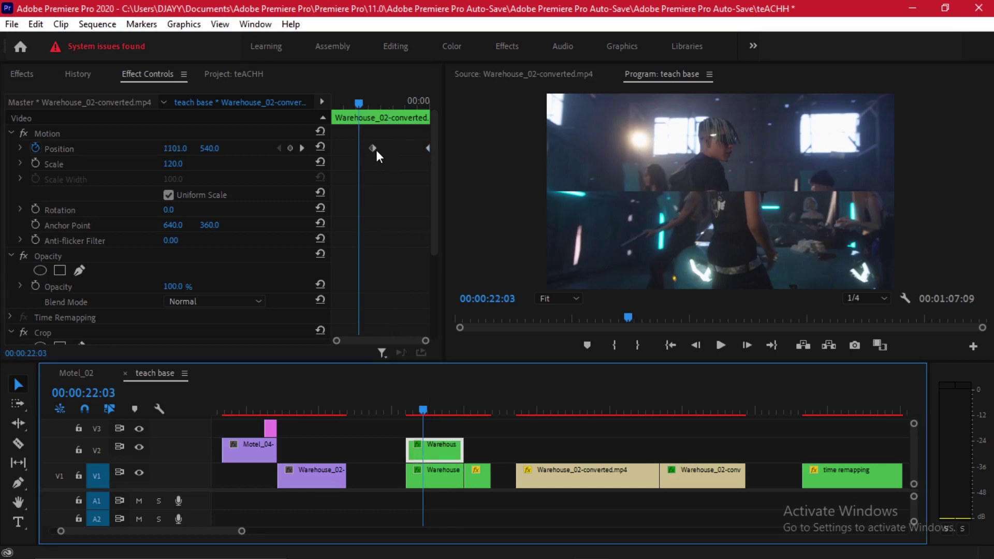
{"action": "left_click_drag", "start_coordinate": [376, 151], "coordinate": [363, 148]}
{"action": "left_click", "coordinate": [399, 411]}
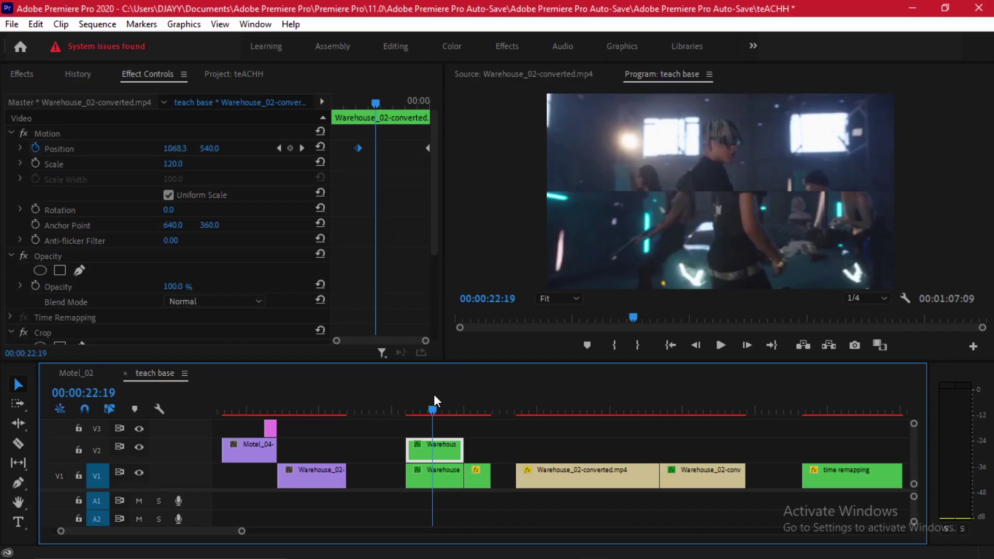
{"action": "mouse_move", "coordinate": [414, 407]}
{"action": "left_mouse_down"}
{"action": "mouse_move", "coordinate": [434, 408]}
{"action": "mouse_move", "coordinate": [428, 397]}
{"action": "left_mouse_up"}
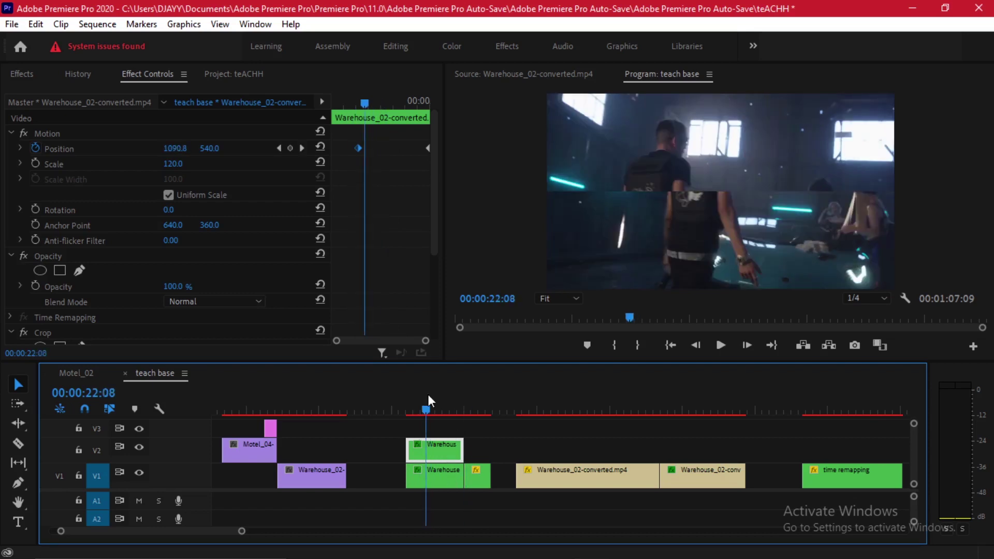
- Apply the Black & White effect to the V2 Warehouse clip
{"action": "left_click", "coordinate": [436, 477]}
{"action": "left_click", "coordinate": [434, 446]}
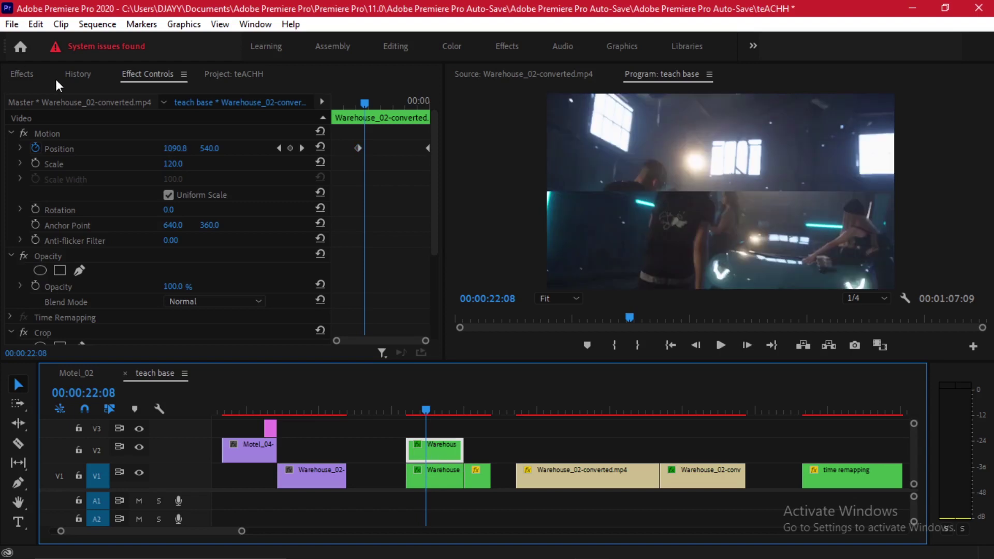
{"action": "left_click", "coordinate": [21, 76]}
{"action": "left_click", "coordinate": [74, 91]}
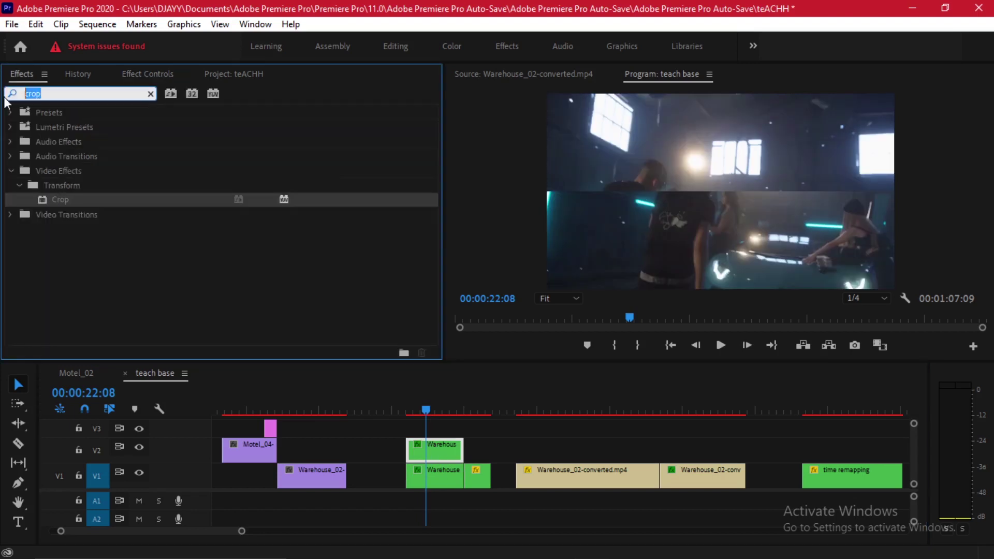
{"action": "type", "text": "black white"}
{"action": "left_click_drag", "start_coordinate": [88, 202], "coordinate": [424, 455]}
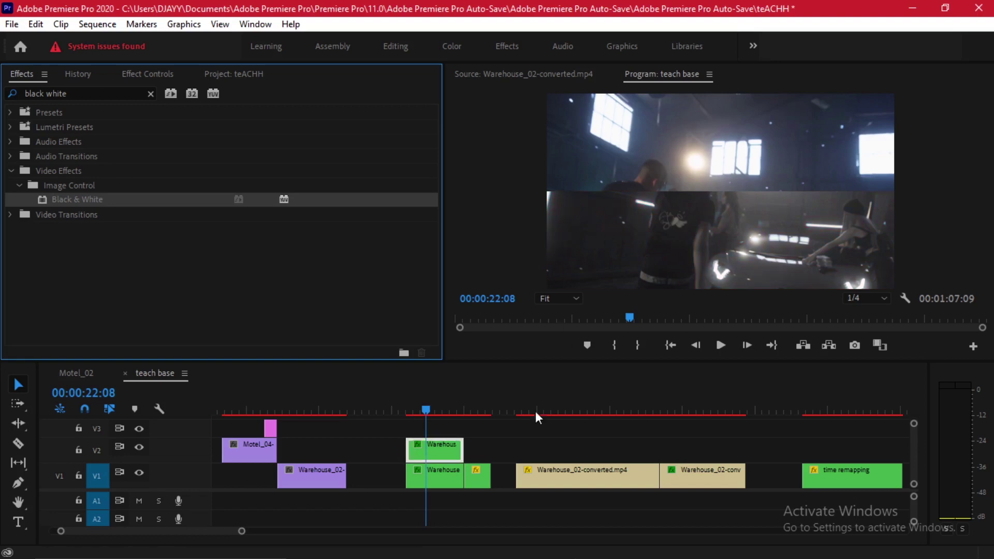
- Play the split frame from 00:00:21:00, then extend the short green clip by 20 frames
{"action": "left_click", "coordinate": [408, 399]}
{"action": "key", "text": "space"}
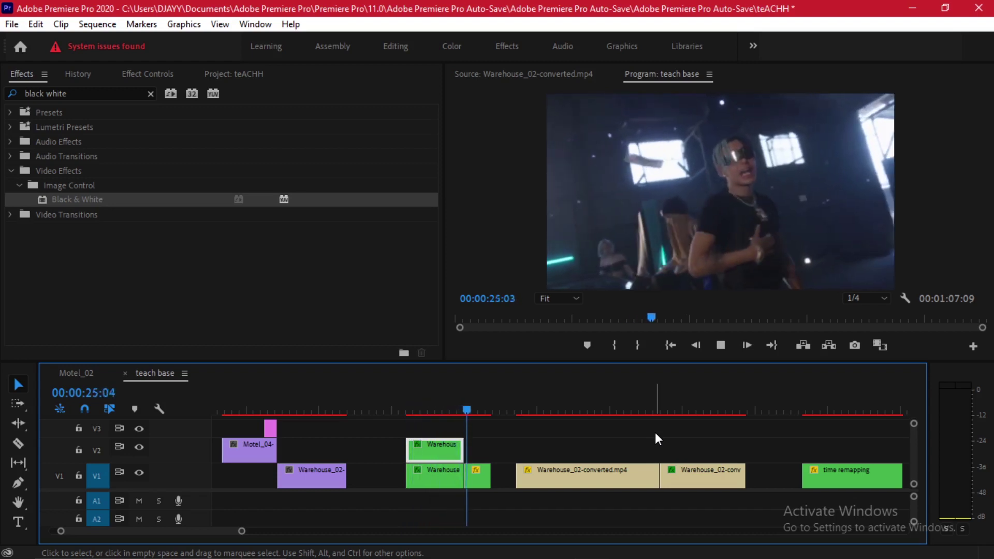
{"action": "key", "text": "space"}
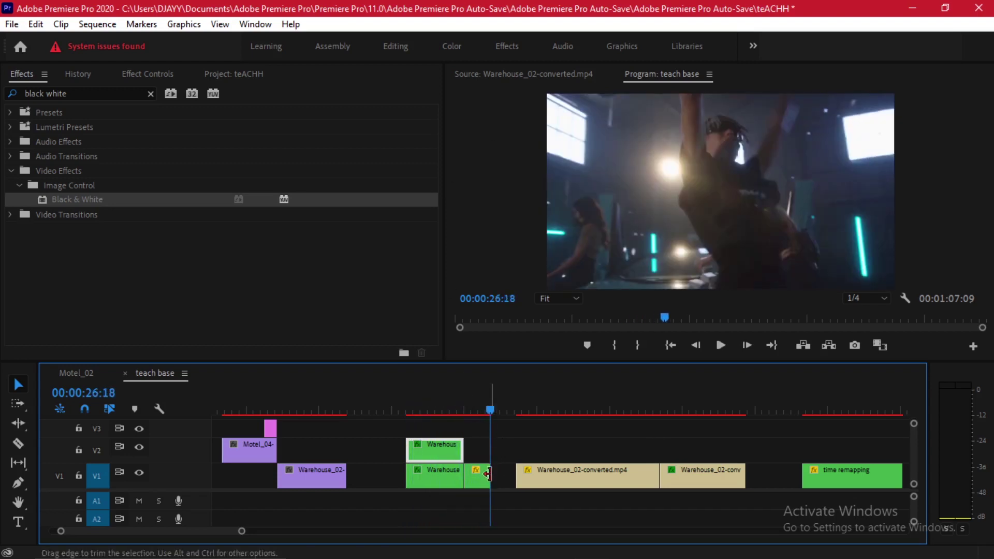
{"action": "left_click_drag", "start_coordinate": [490, 475], "coordinate": [511, 443]}
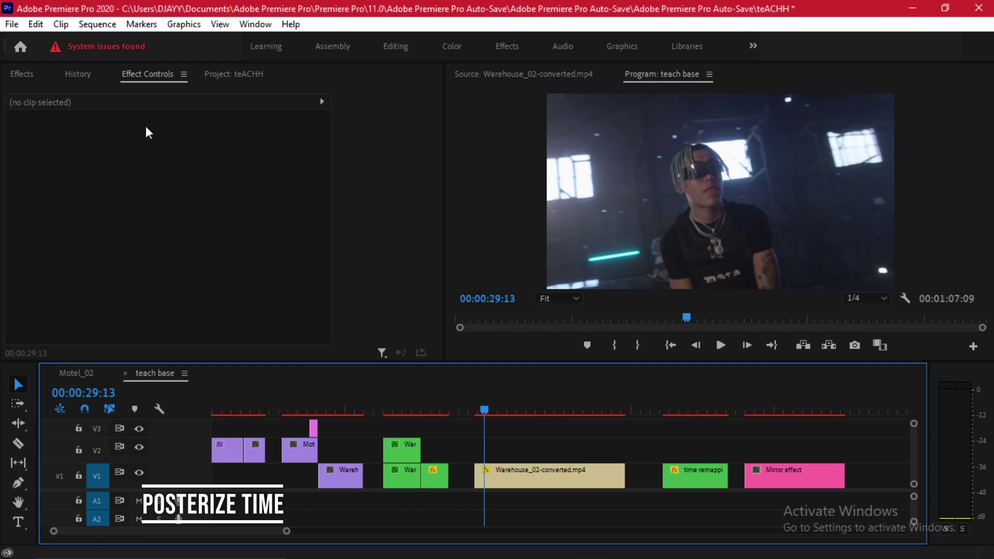
- Find the Posterize Time effect by searching Effects for 'poster'
{"action": "left_click", "coordinate": [15, 76]}
{"action": "left_click", "coordinate": [77, 94]}
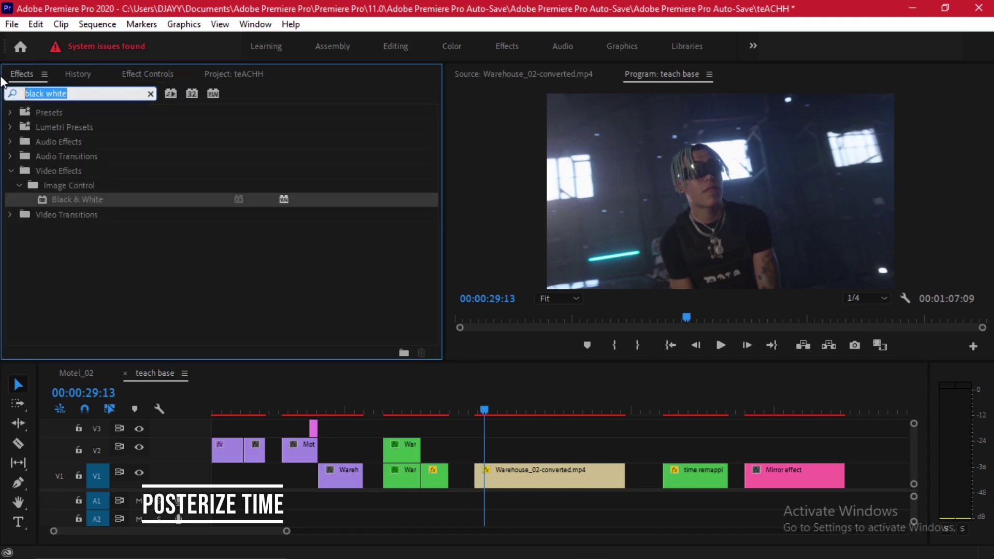
{"action": "type", "text": "poster"}
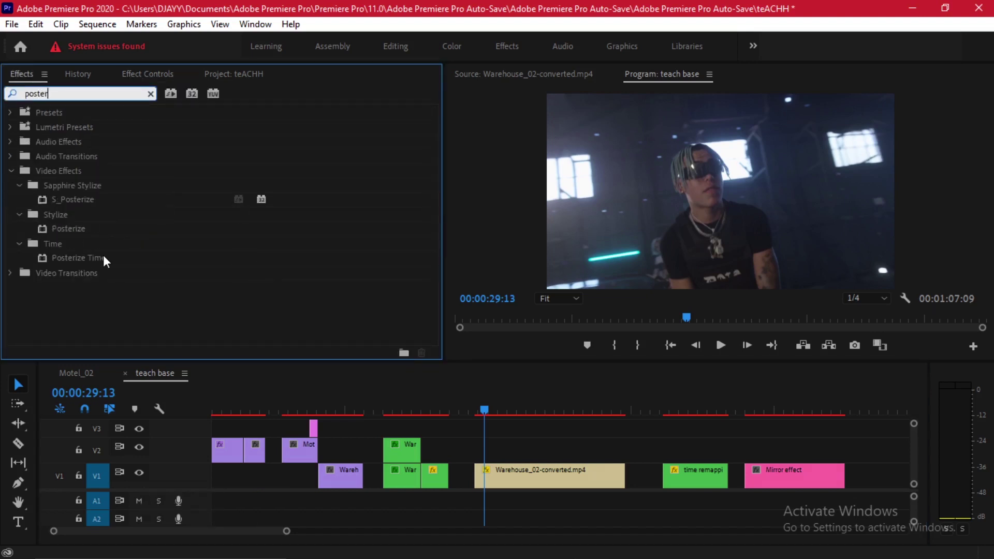
{"action": "left_click", "coordinate": [47, 239]}
{"action": "left_click", "coordinate": [87, 213]}
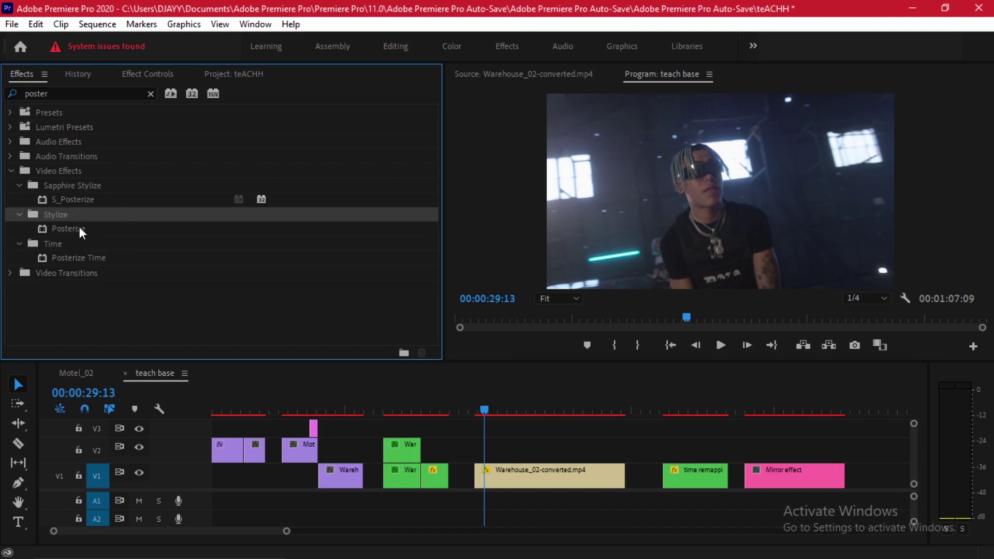
{"action": "left_click", "coordinate": [92, 244]}
{"action": "left_click", "coordinate": [78, 258]}
- Razor-cut Warehouse_02-converted.mp4 near 00:00:35:12
{"action": "left_click_drag", "start_coordinate": [518, 409], "coordinate": [548, 408]}
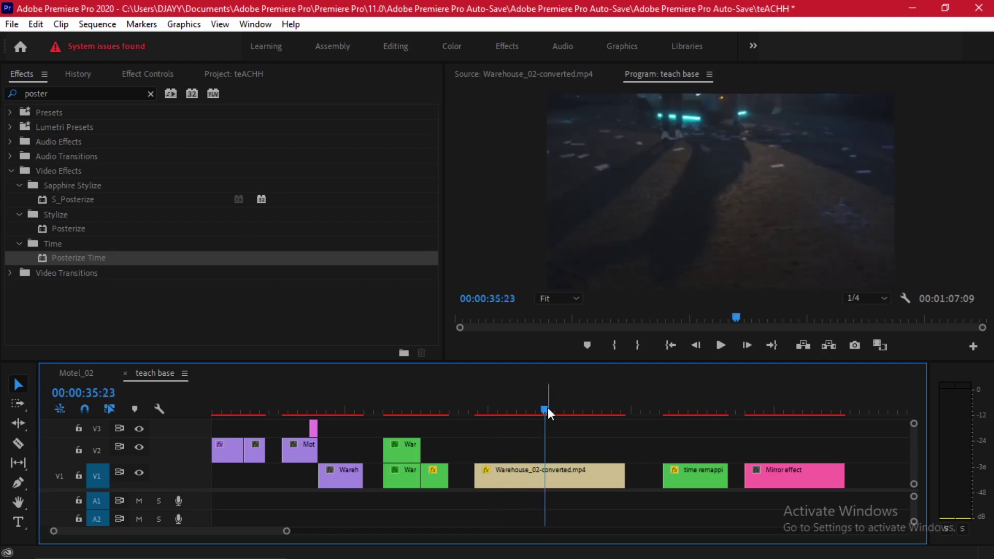
{"action": "key", "text": "c"}
{"action": "left_click", "coordinate": [544, 474]}
{"action": "key", "text": "v"}
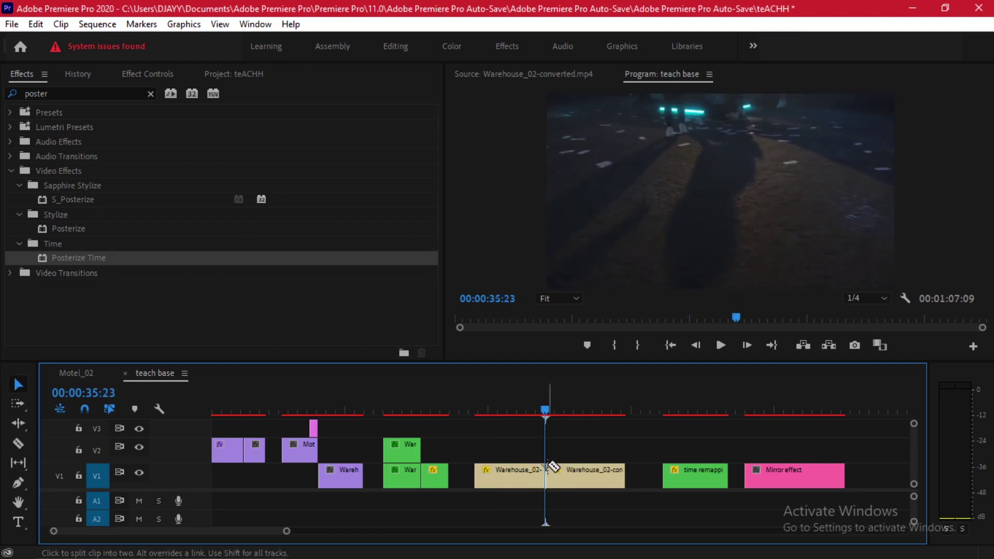
{"action": "left_click", "coordinate": [540, 406]}
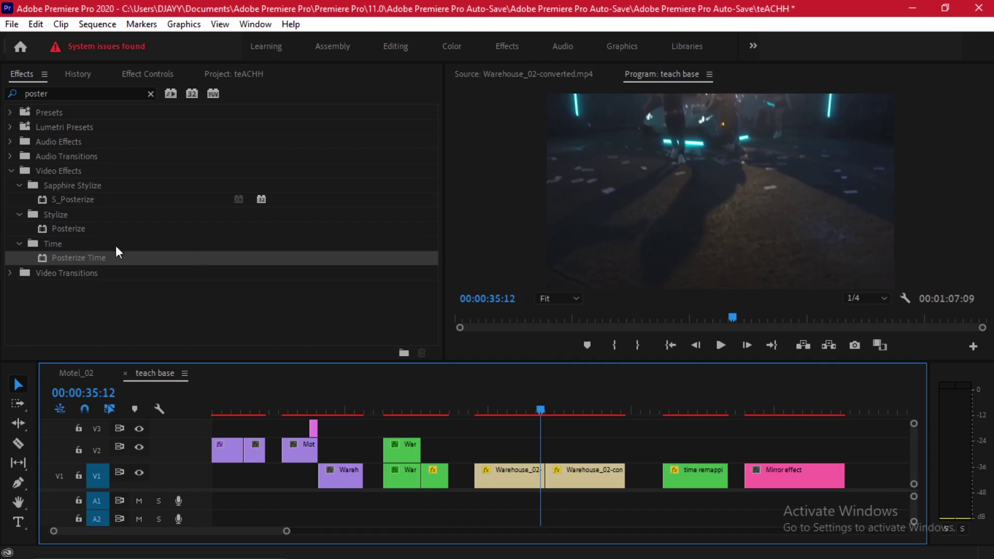
- Apply Posterize Time to the second Warehouse part and play it back
{"action": "left_click_drag", "start_coordinate": [96, 257], "coordinate": [578, 487]}
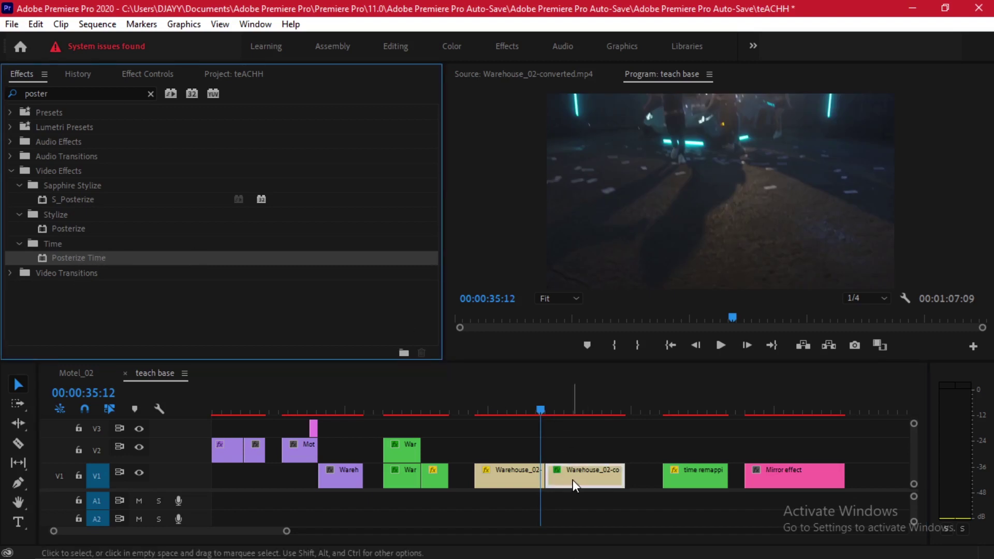
{"action": "scroll", "coordinate": [558, 458], "scroll_direction": "up", "scroll_amount": 2}
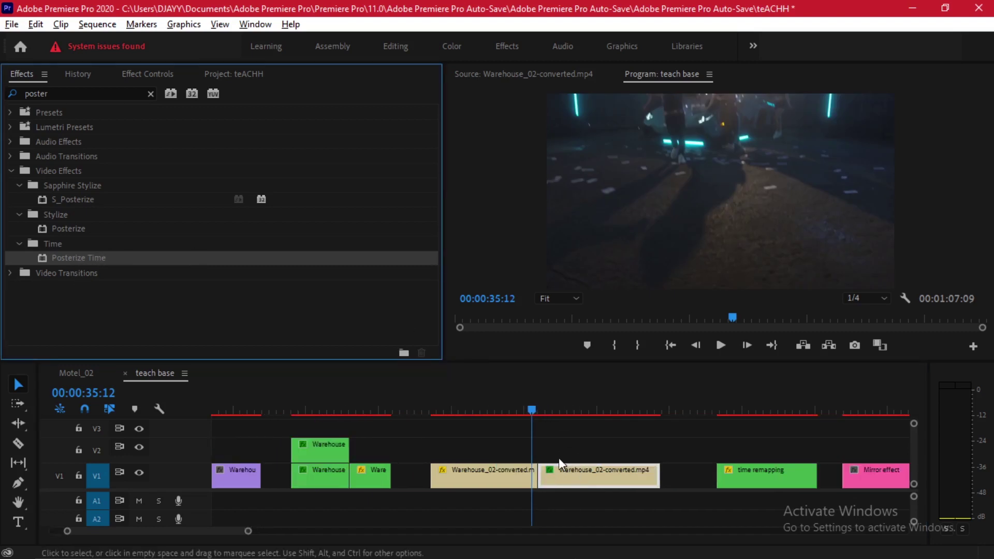
{"action": "left_click", "coordinate": [545, 408]}
{"action": "key", "text": "space"}
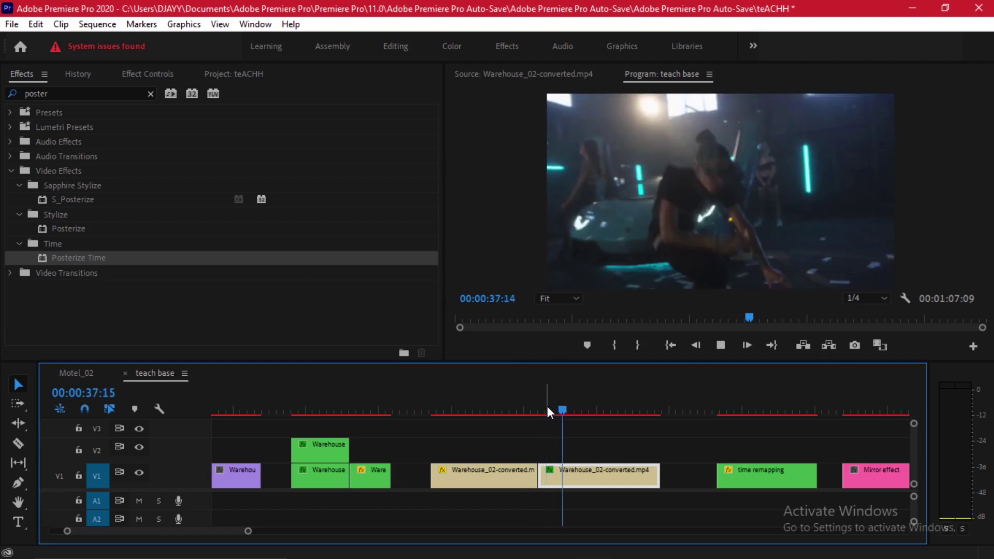
{"action": "key", "text": "space"}
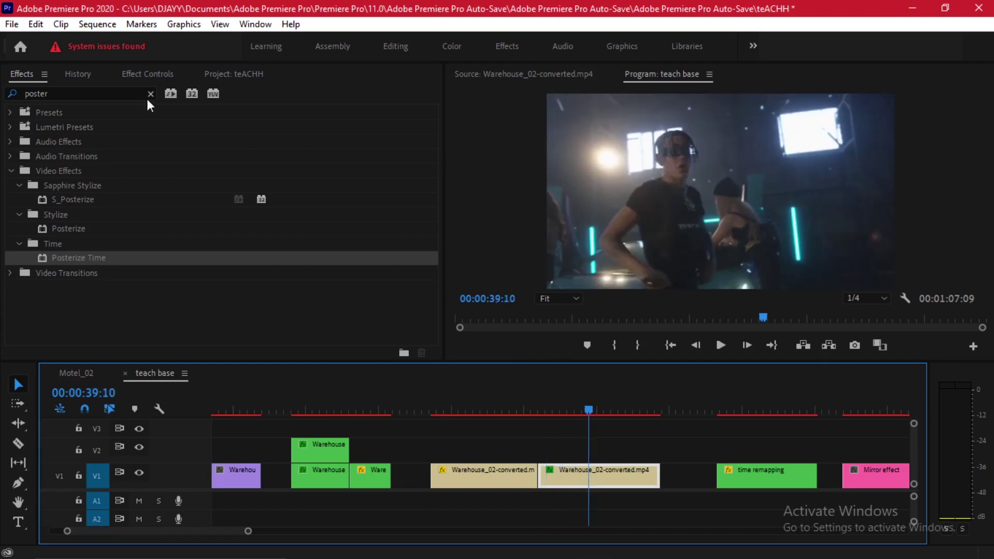
{"action": "left_click", "coordinate": [134, 75]}
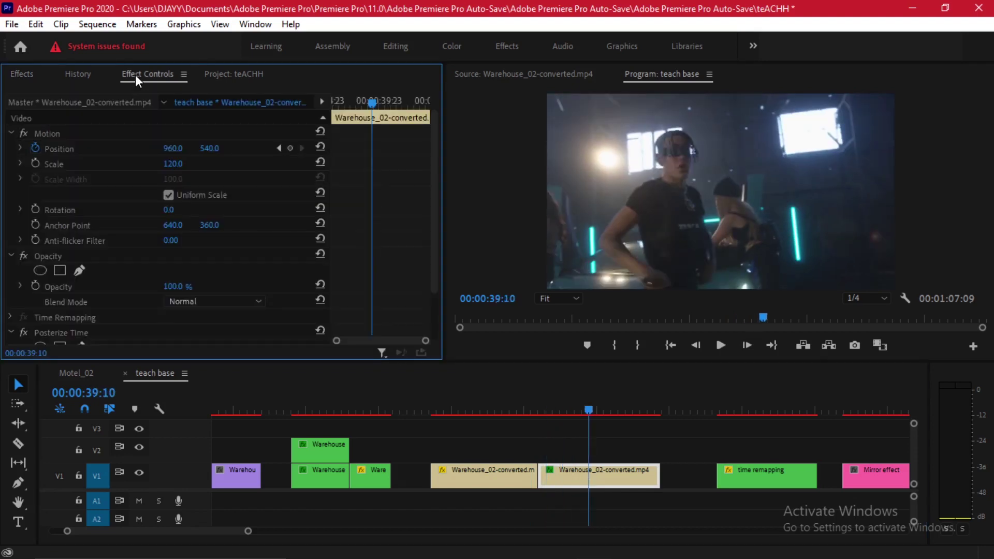
- Set Posterize Time's Frame Rate to 11 and replay the posterized part from its start
{"action": "key", "text": "shift+Right"}
{"action": "scroll", "coordinate": [391, 265], "scroll_direction": "down", "scroll_amount": 2}
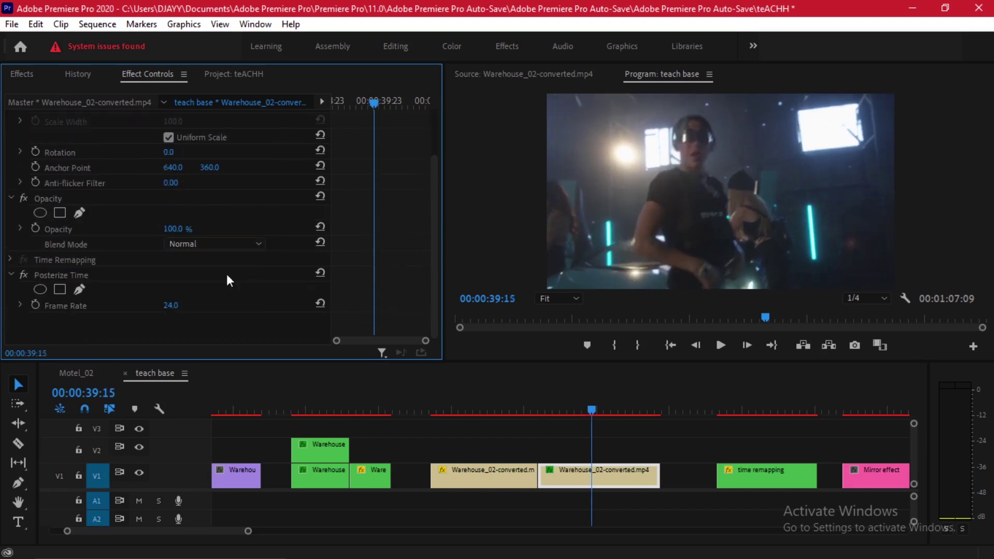
{"action": "left_click", "coordinate": [64, 275]}
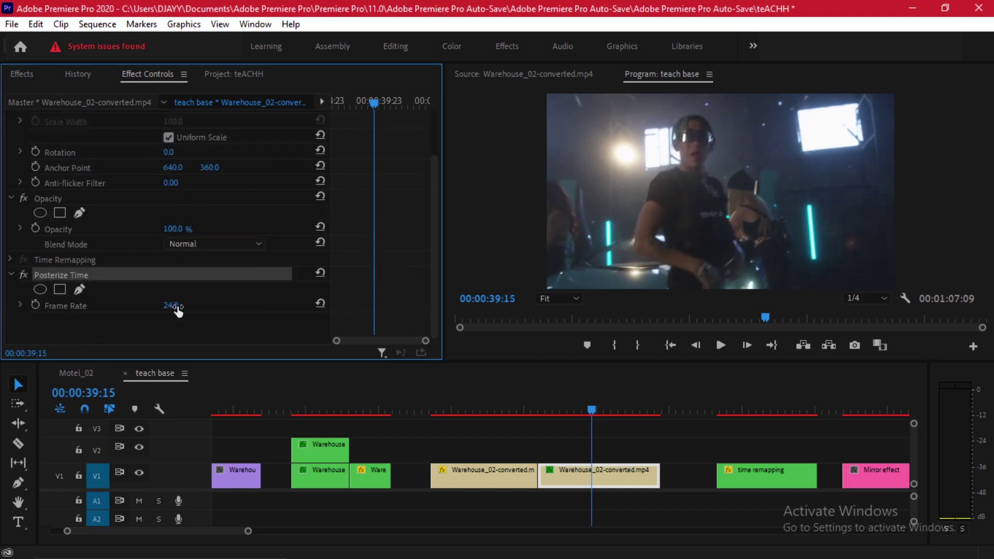
{"action": "left_click", "coordinate": [173, 307]}
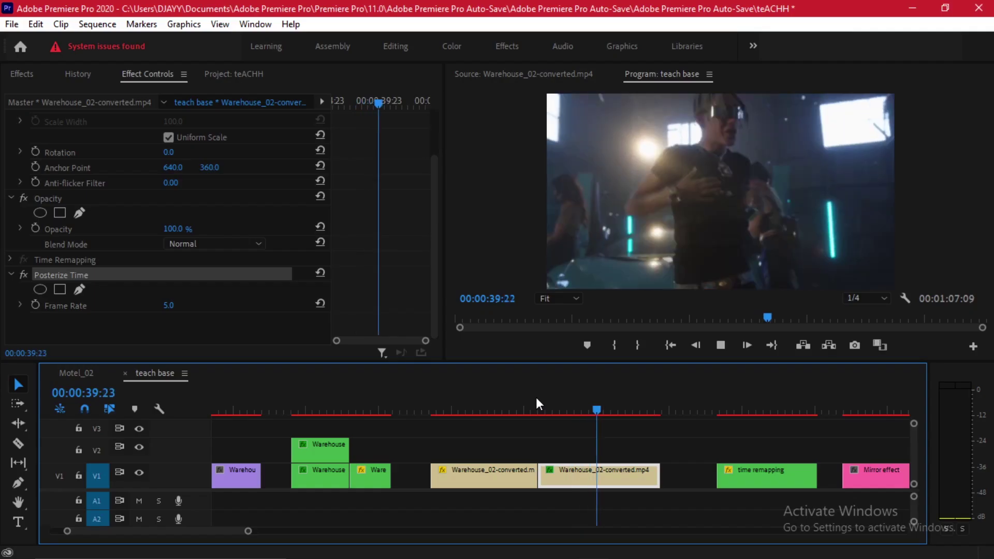
{"action": "left_click", "coordinate": [170, 305]}
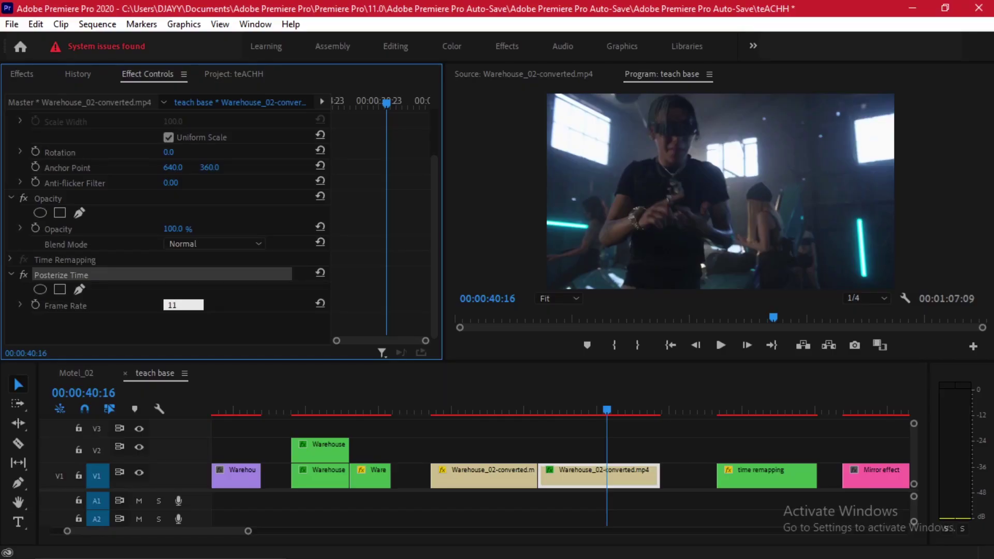
{"action": "key", "text": "Return"}
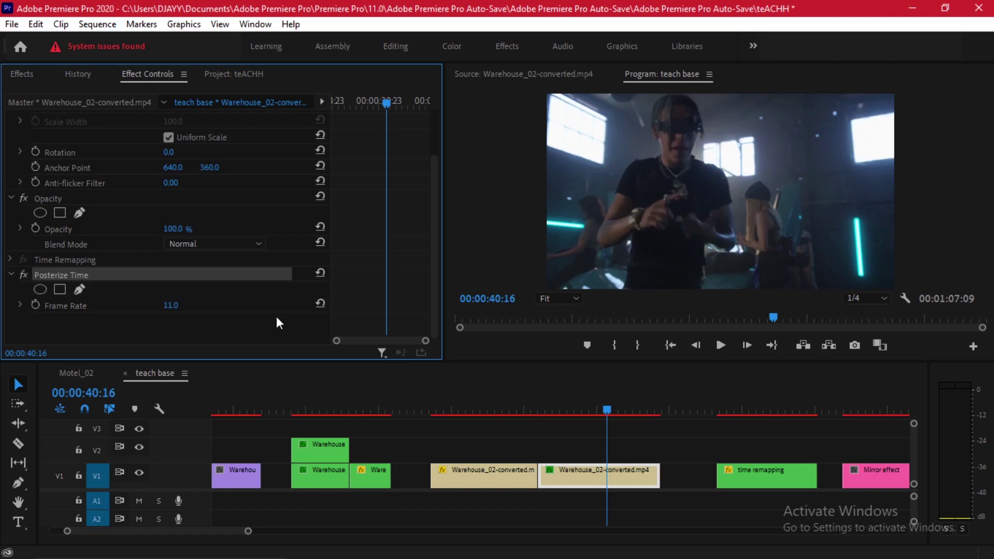
{"action": "left_click", "coordinate": [538, 402]}
{"action": "left_click", "coordinate": [534, 400]}
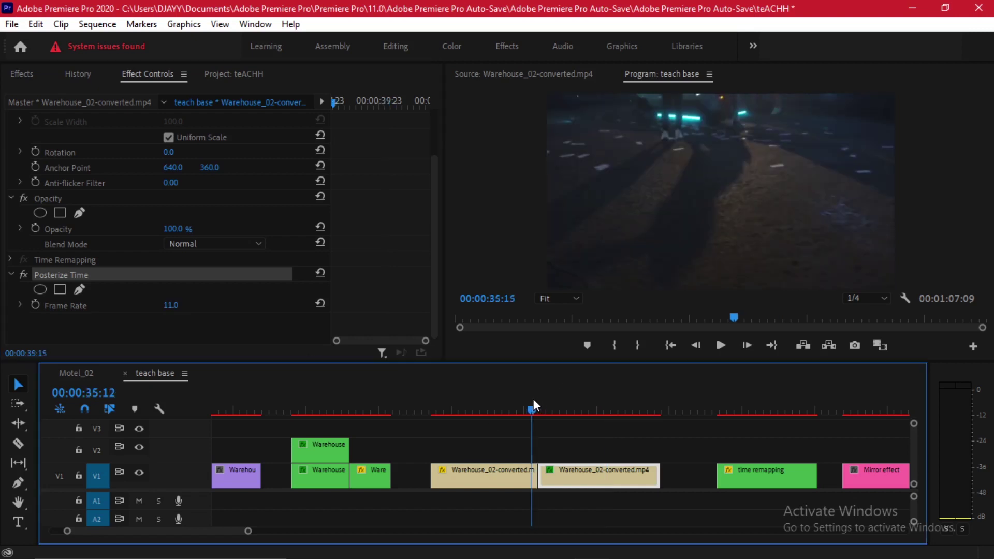
{"action": "key", "text": "space"}
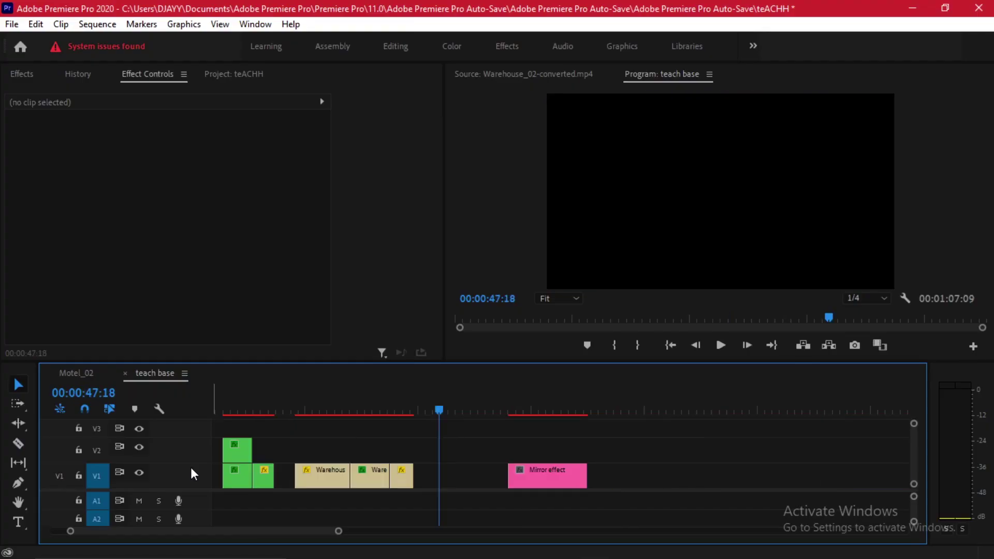
- Select the pink Mirror effect clip and play it from its start to preview
{"action": "double_click", "coordinate": [191, 467]}
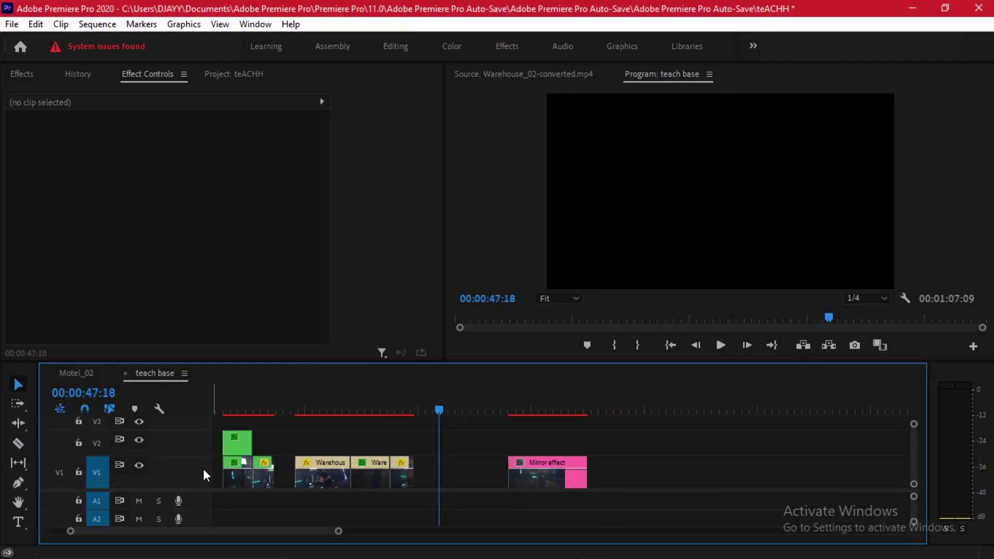
{"action": "left_click", "coordinate": [511, 407]}
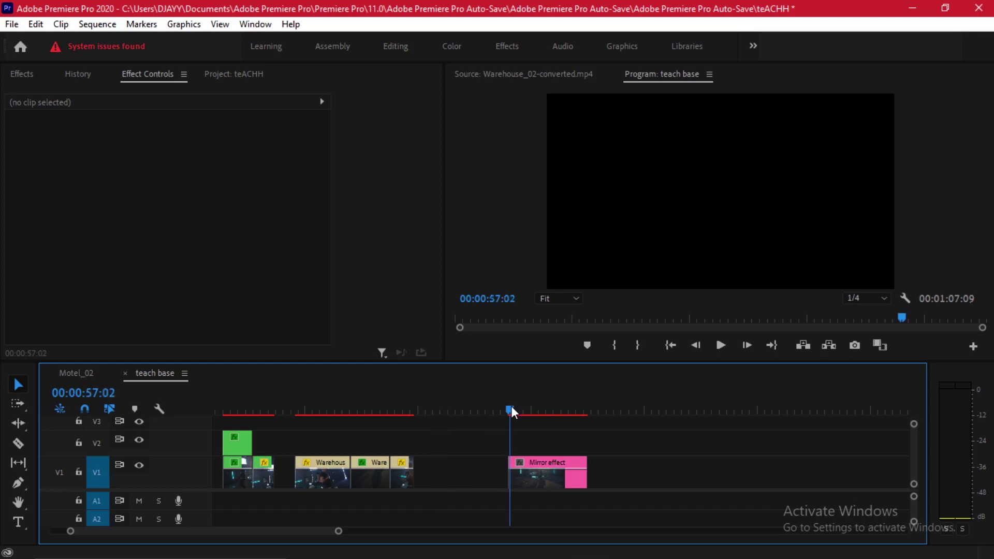
{"action": "left_click_drag", "start_coordinate": [512, 406], "coordinate": [509, 406]}
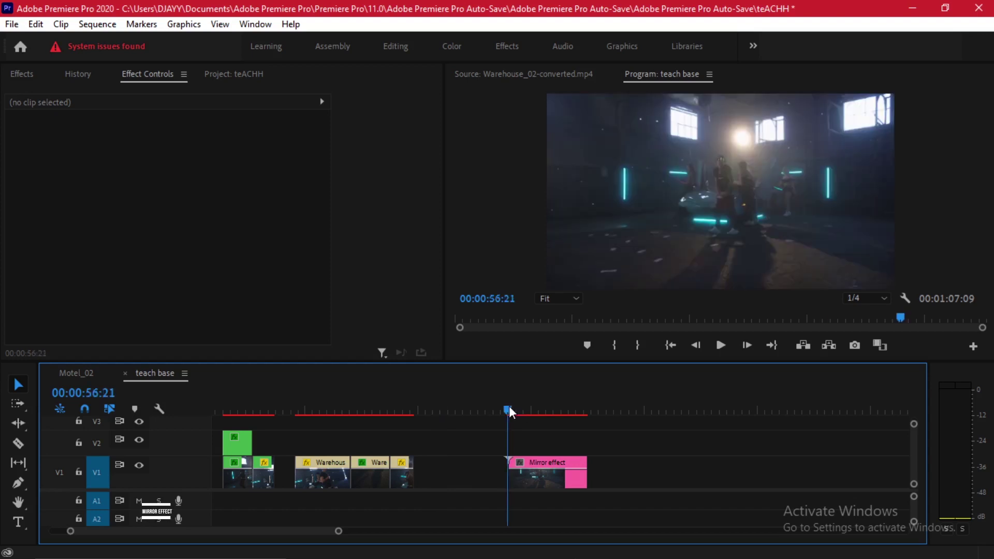
{"action": "left_click", "coordinate": [564, 461]}
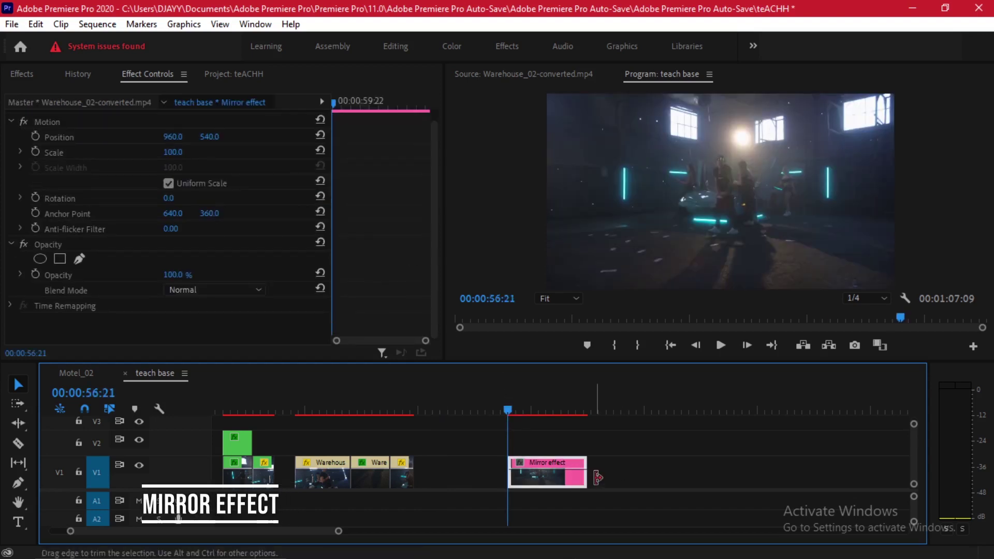
{"action": "scroll", "coordinate": [616, 465], "scroll_direction": "up", "scroll_amount": 2}
{"action": "key", "text": "space"}
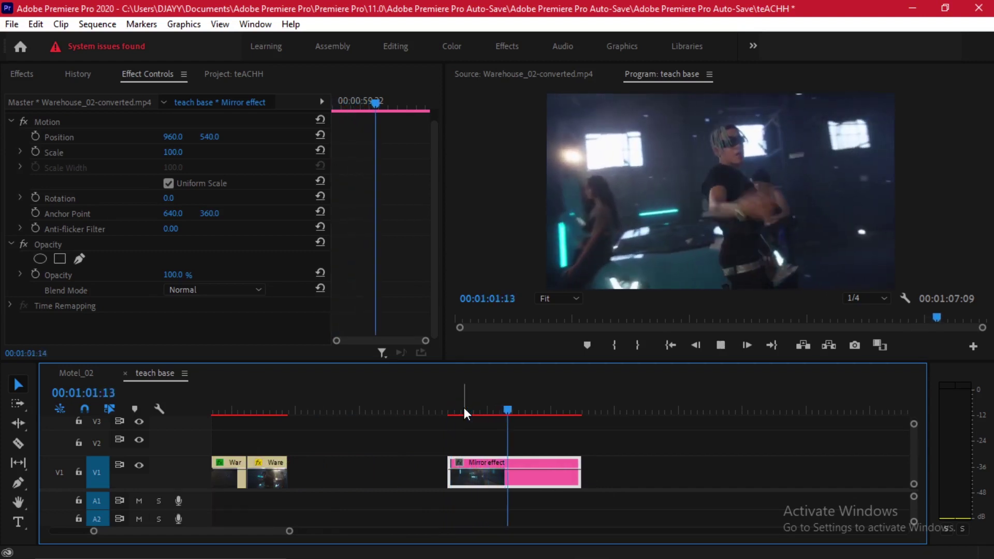
{"action": "key", "text": "space"}
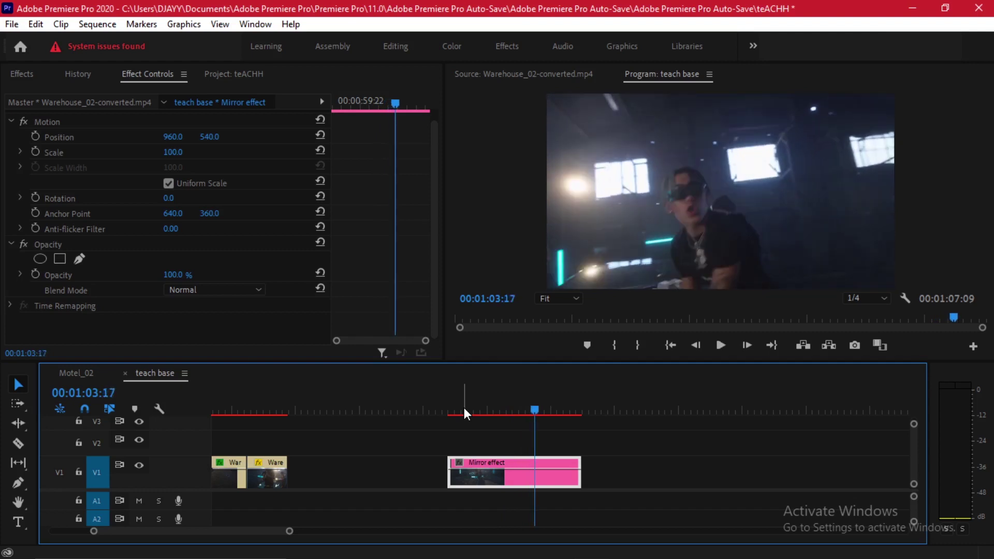
- Search the effects for 'mirror' and apply Distort > Mirror to the pink clip
{"action": "left_click", "coordinate": [14, 70]}
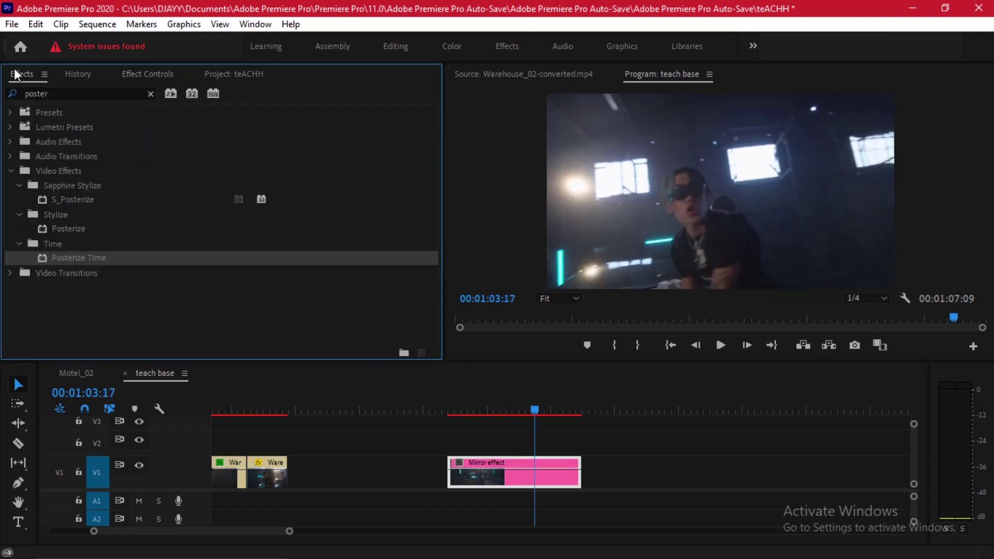
{"action": "double_click", "coordinate": [70, 94]}
{"action": "type", "text": "mirror"}
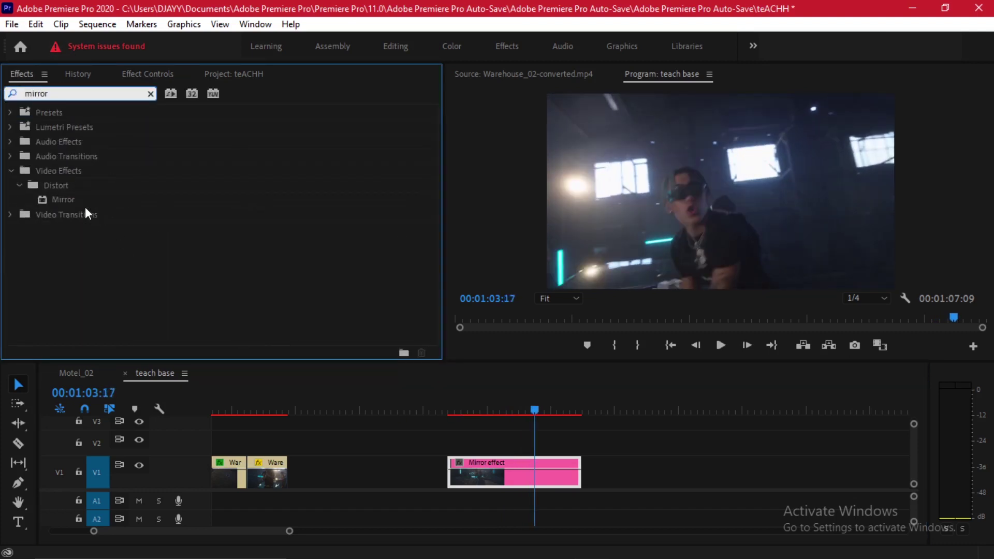
{"action": "left_click_drag", "start_coordinate": [80, 200], "coordinate": [536, 464]}
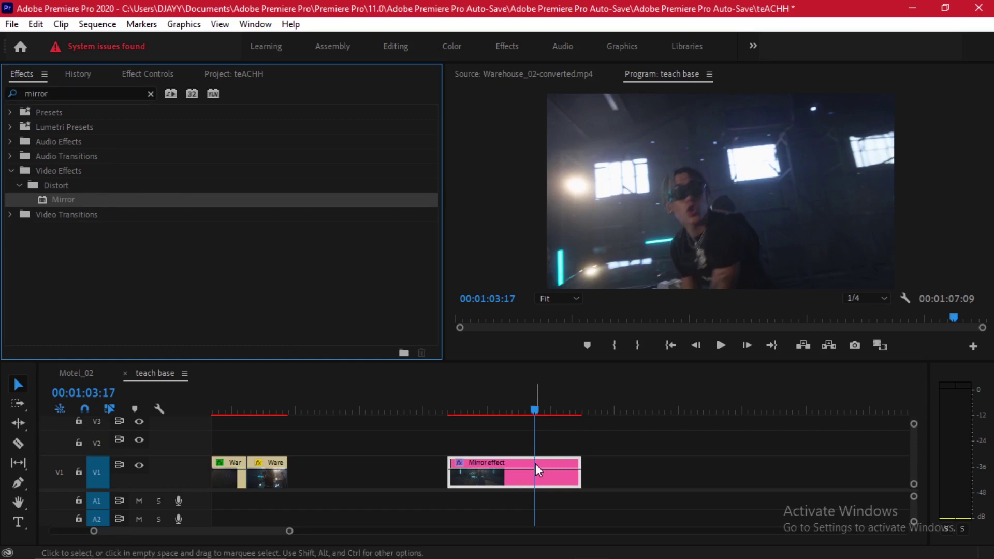
{"action": "double_click", "coordinate": [156, 73]}
{"action": "double_click", "coordinate": [156, 73]}
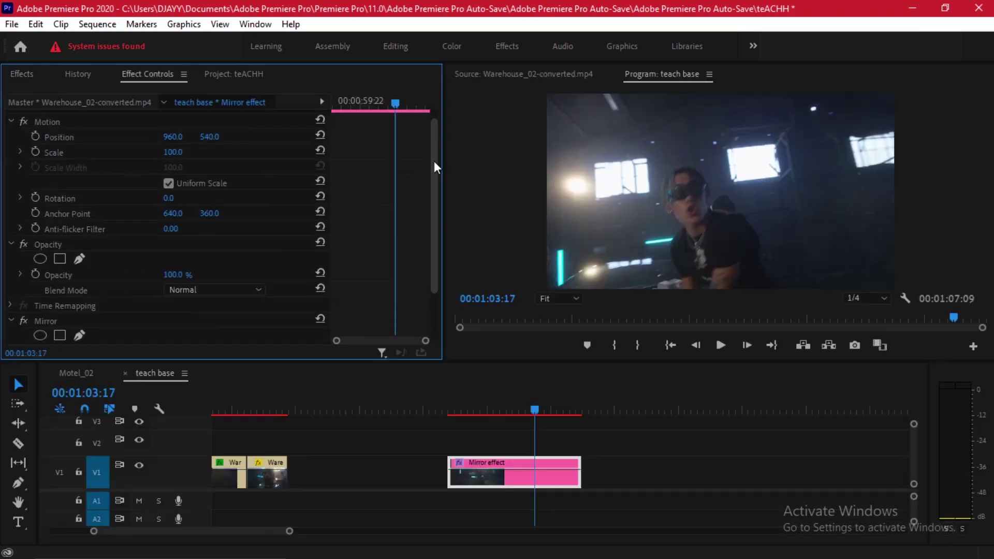
{"action": "scroll", "coordinate": [424, 286], "scroll_direction": "down", "scroll_amount": 2}
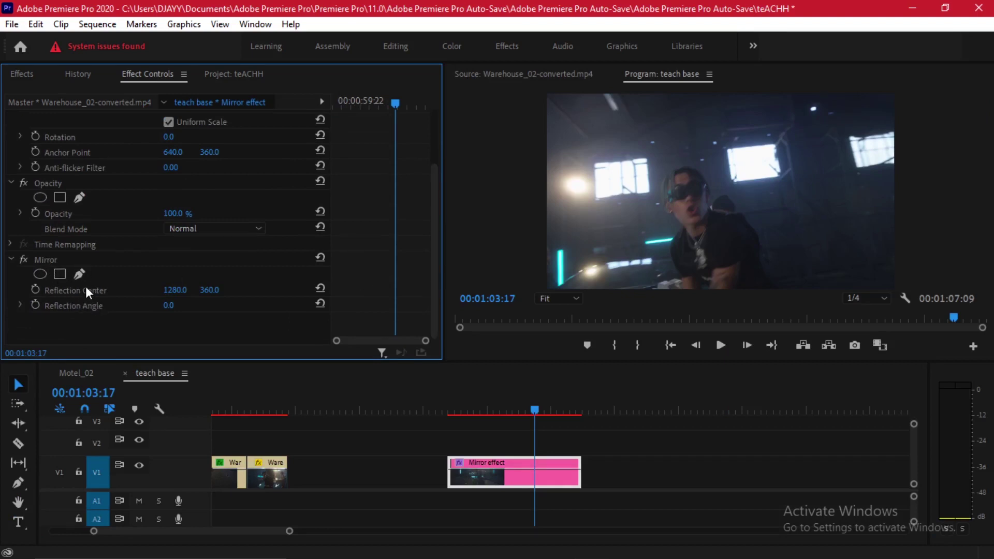
- Set the Mirror Reflection Angle to 90 and scrub the clip to preview it
{"action": "left_click", "coordinate": [473, 395]}
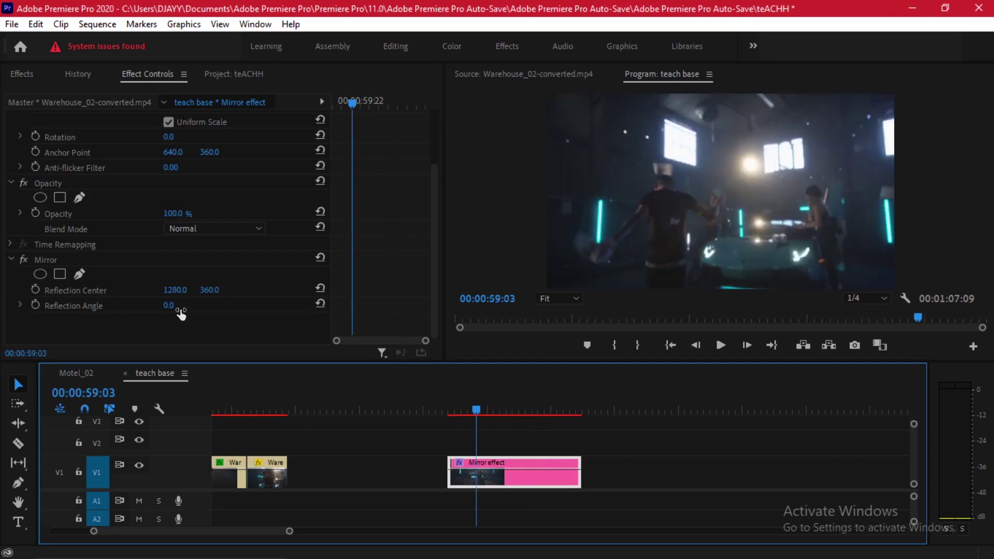
{"action": "left_click", "coordinate": [169, 306]}
{"action": "type", "text": "90"}
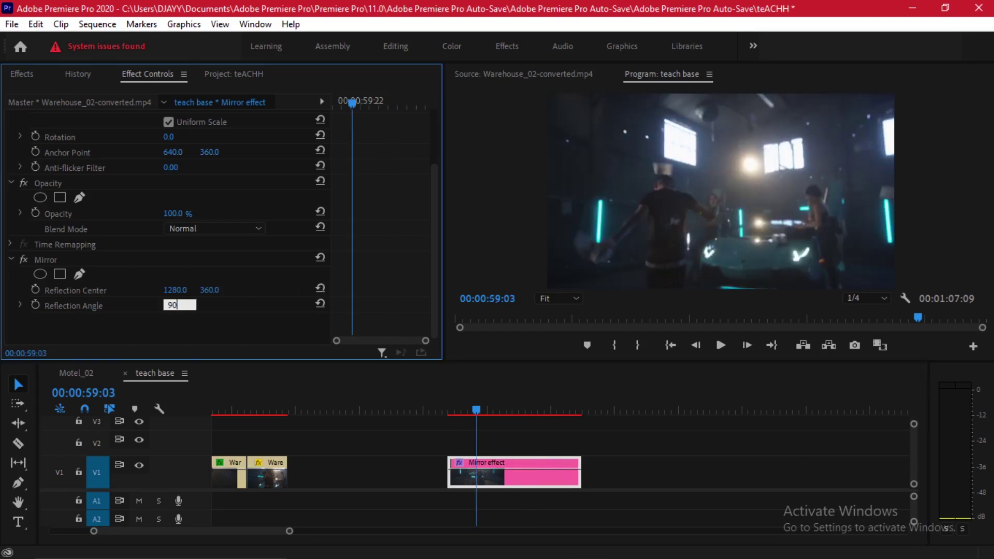
{"action": "key", "text": "Return"}
{"action": "left_click_drag", "start_coordinate": [474, 408], "coordinate": [561, 408]}
- Test different Reflection Center Y values with playback, then reset Y back to 360
{"action": "left_click_drag", "start_coordinate": [217, 296], "coordinate": [344, 296]}
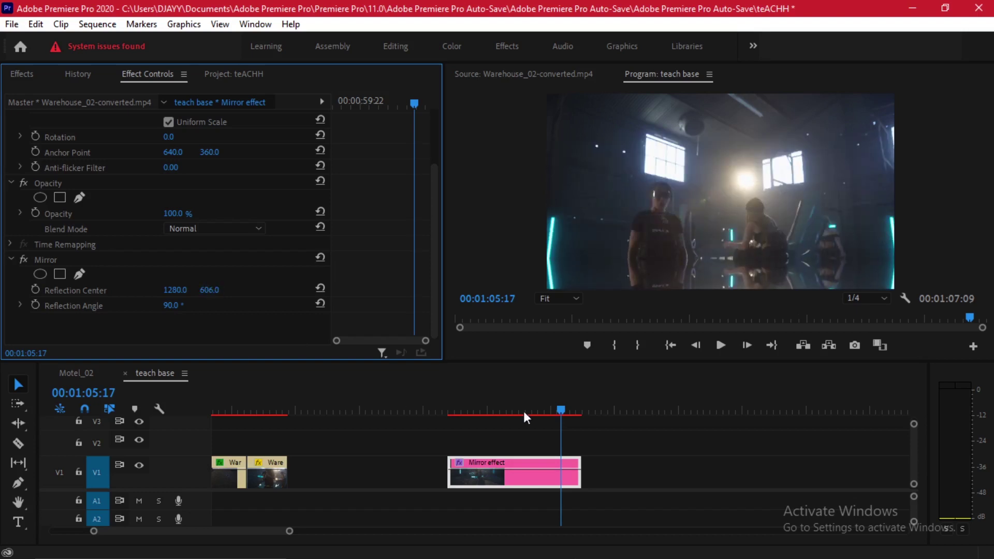
{"action": "left_click", "coordinate": [475, 407]}
{"action": "key", "text": "space"}
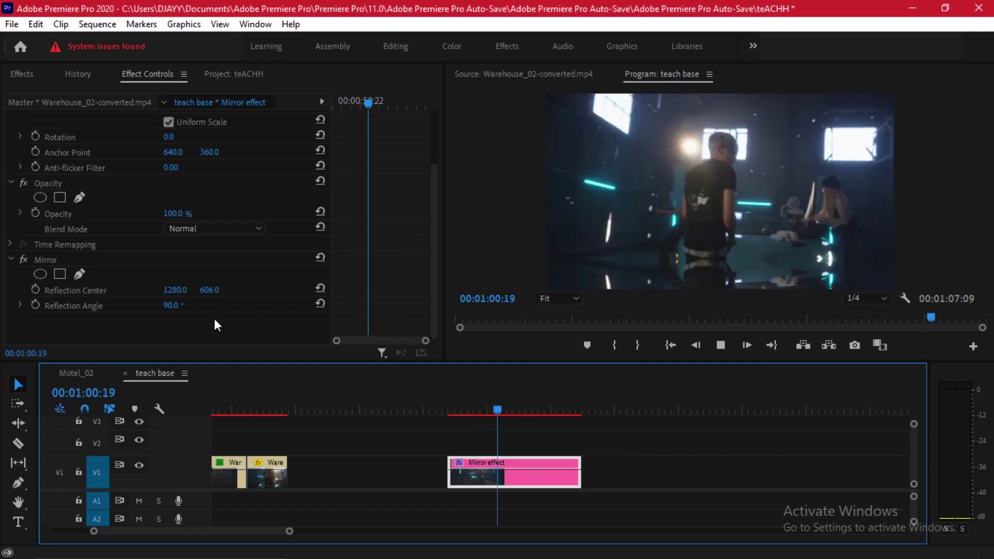
{"action": "key", "text": "space"}
{"action": "left_click", "coordinate": [320, 288]}
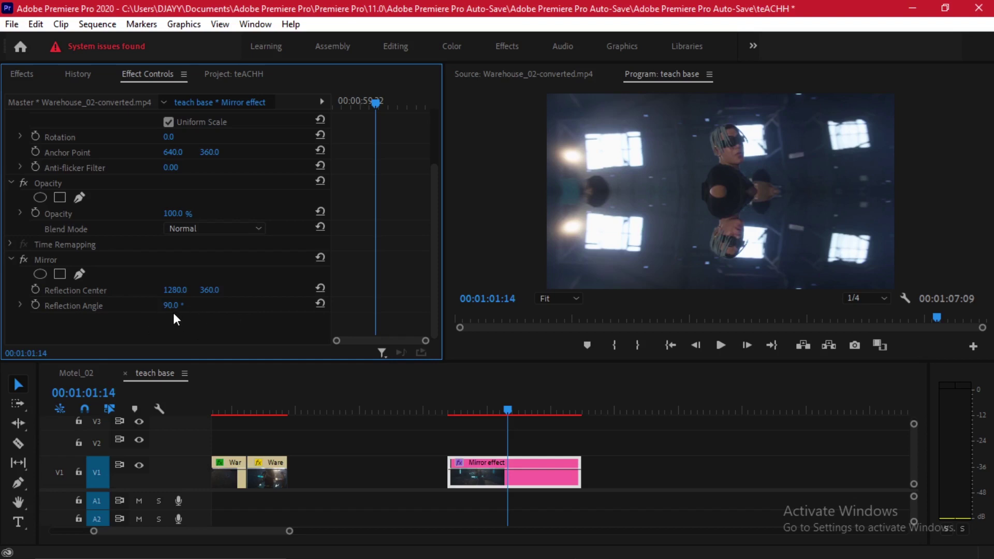
{"action": "left_click_drag", "start_coordinate": [209, 290], "coordinate": [282, 290]}
{"action": "key", "text": "space"}
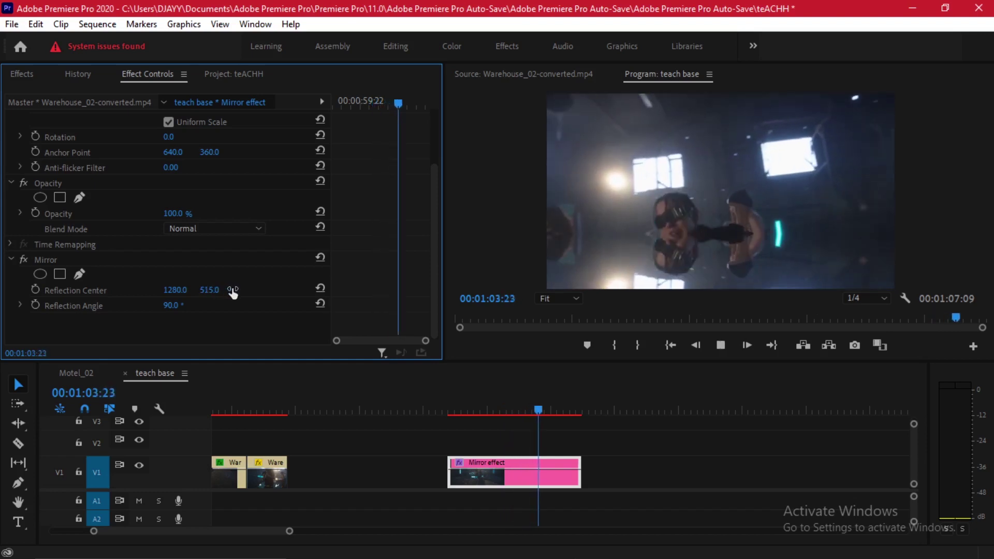
{"action": "left_click_drag", "start_coordinate": [530, 412], "coordinate": [490, 402]}
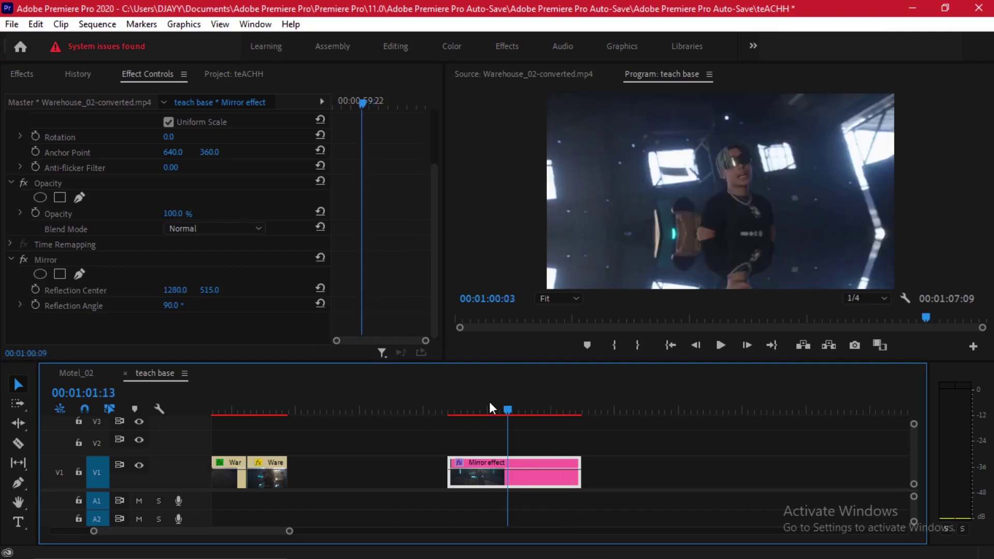
{"action": "left_click", "coordinate": [319, 288]}
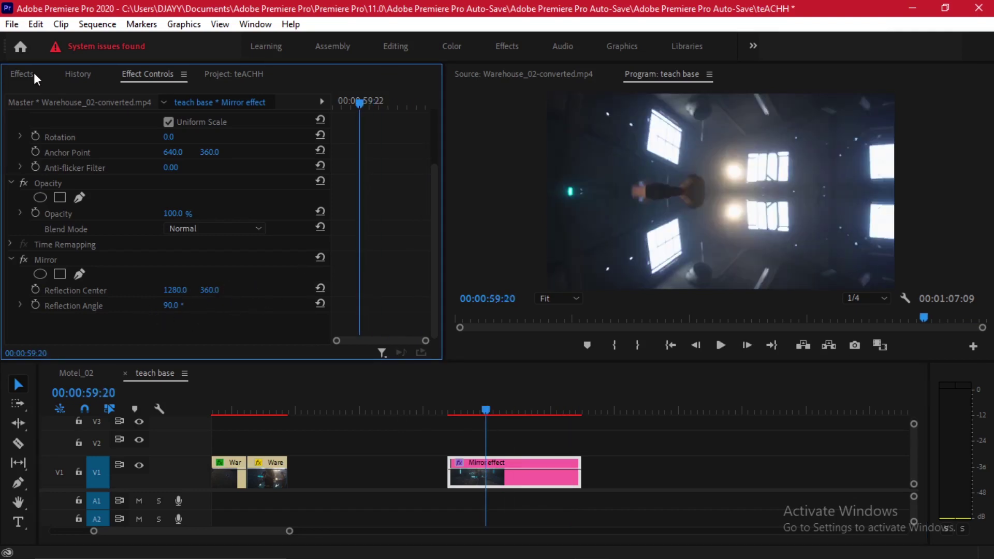
{"action": "left_click", "coordinate": [34, 77]}
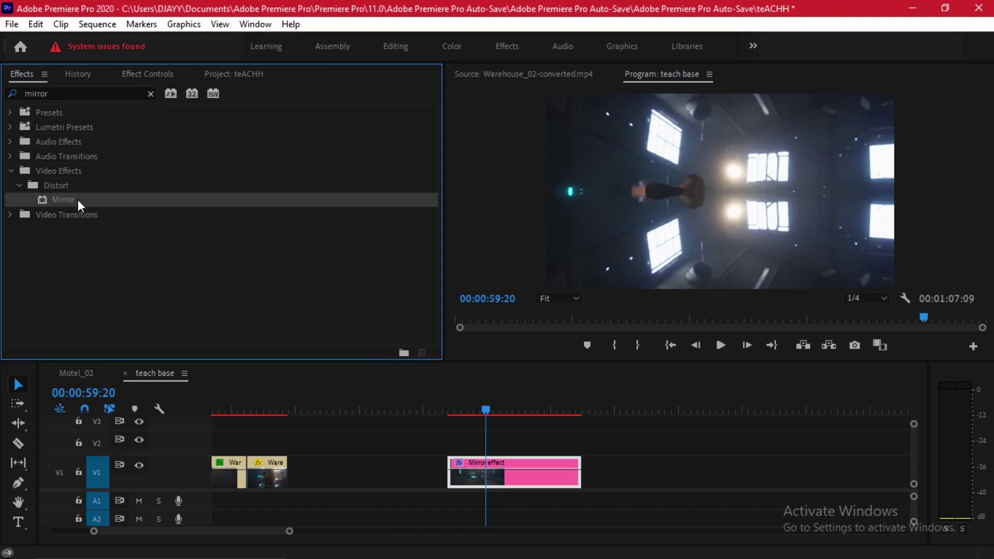
- Add a second Mirror effect to the clip and switch off the first Mirror
{"action": "left_click_drag", "start_coordinate": [78, 200], "coordinate": [518, 465]}
{"action": "left_click", "coordinate": [148, 73]}
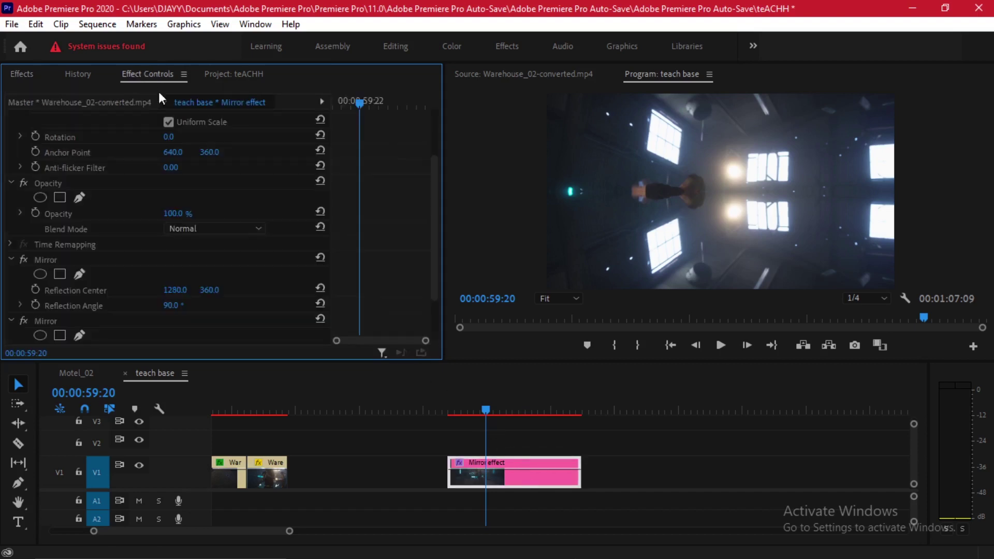
{"action": "scroll", "coordinate": [350, 245], "scroll_direction": "down", "scroll_amount": 5}
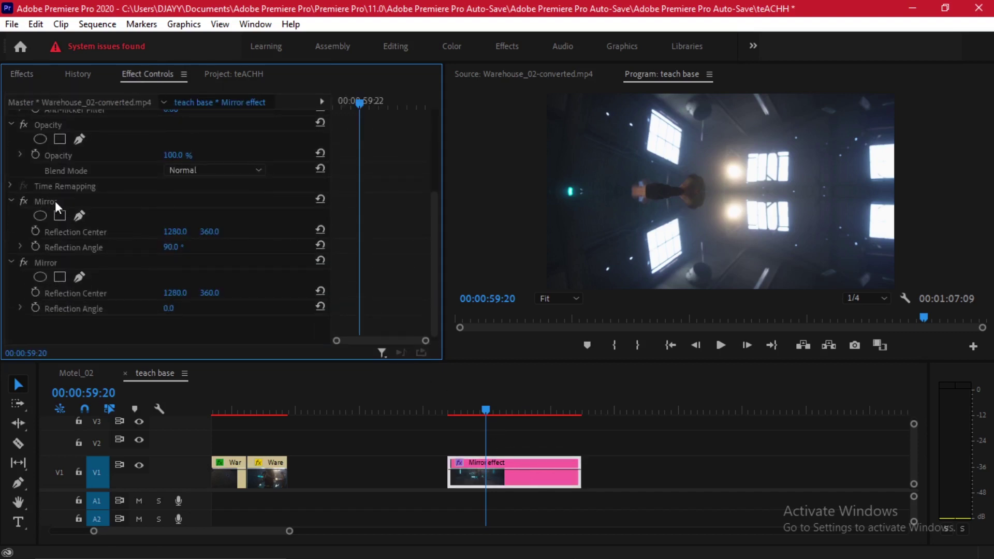
{"action": "left_click", "coordinate": [22, 200]}
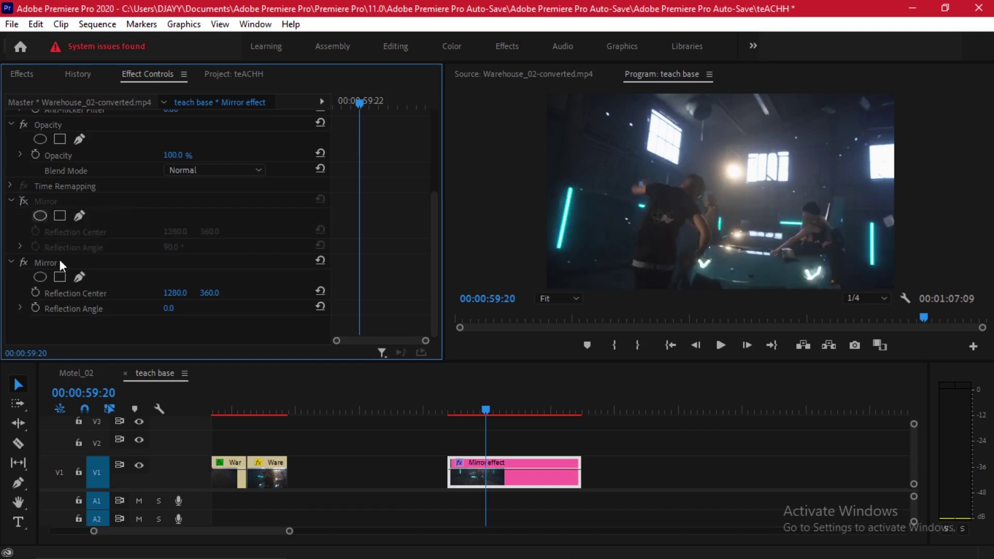
{"action": "left_click", "coordinate": [51, 261]}
- Give the second Mirror angle 180 and Reflection Center 540, 250, then preview it
{"action": "left_click", "coordinate": [173, 307]}
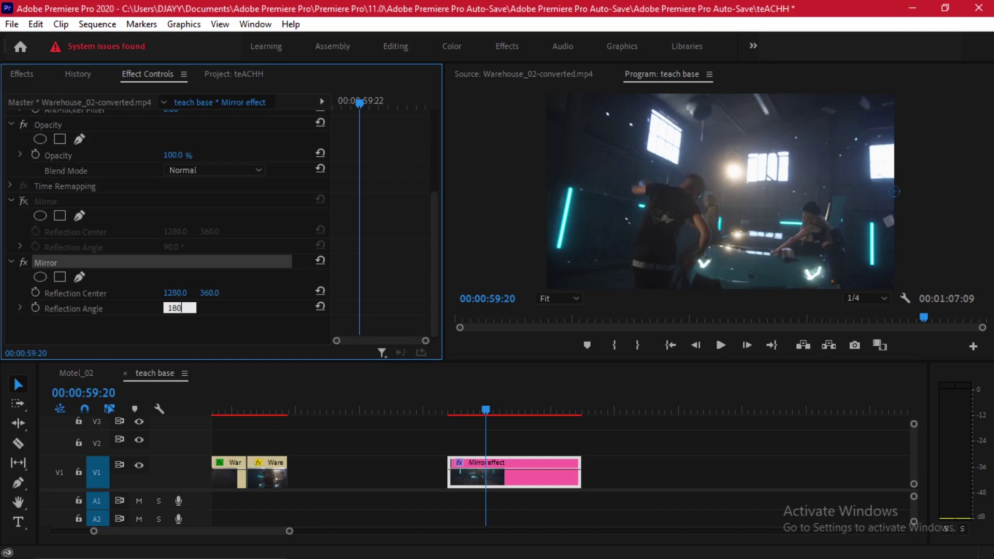
{"action": "key", "text": "Return"}
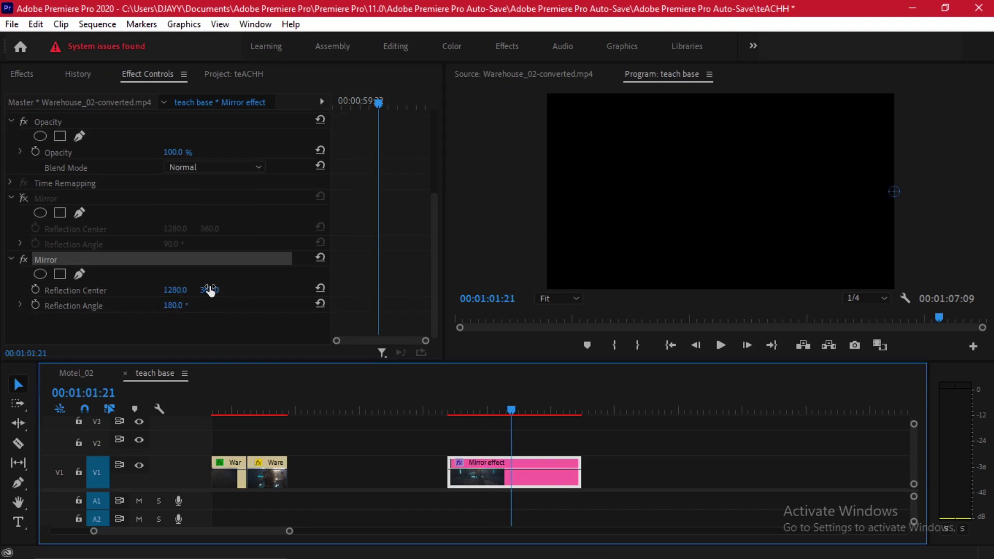
{"action": "left_click_drag", "start_coordinate": [208, 290], "coordinate": [233, 290]}
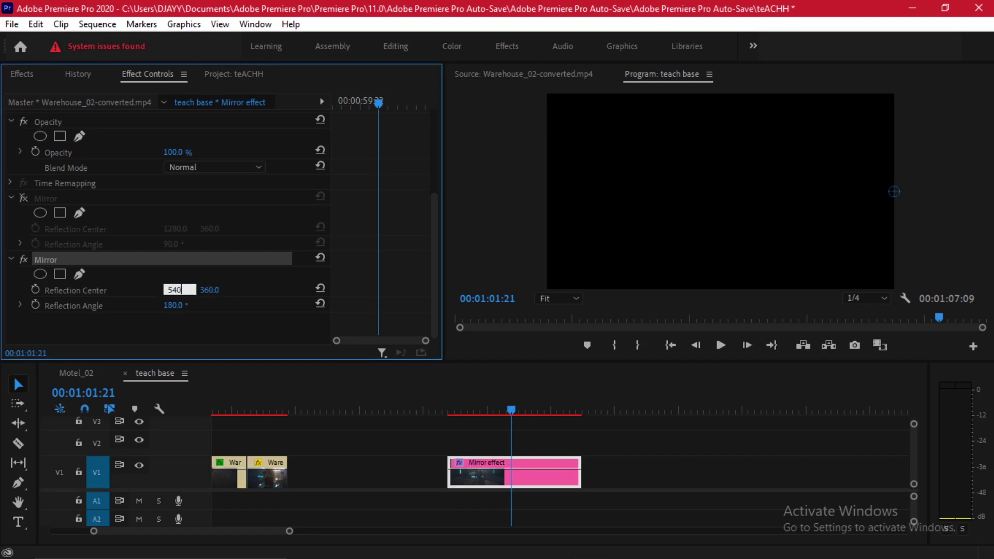
{"action": "type", "text": "540"}
{"action": "key", "text": "Tab"}
{"action": "type", "text": "250"}
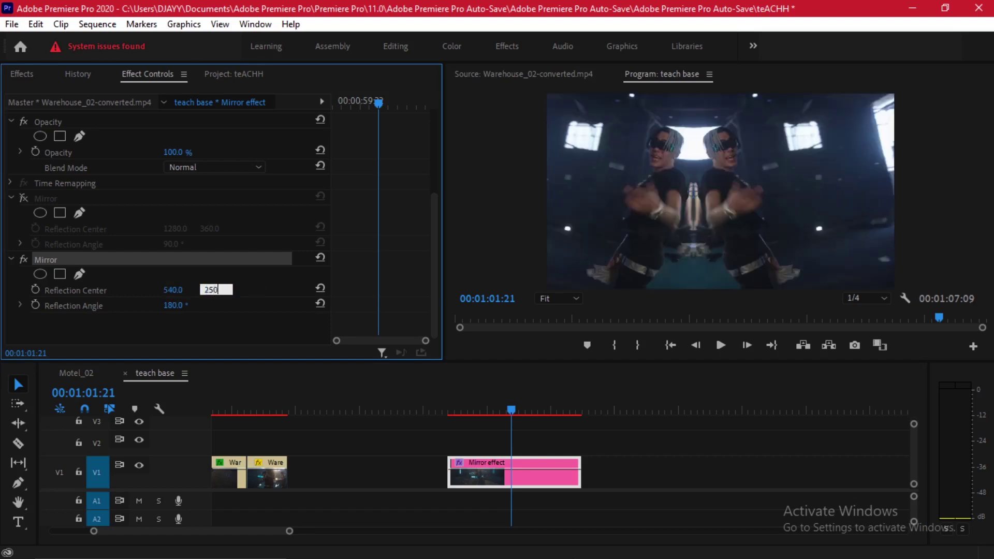
{"action": "left_click", "coordinate": [487, 399]}
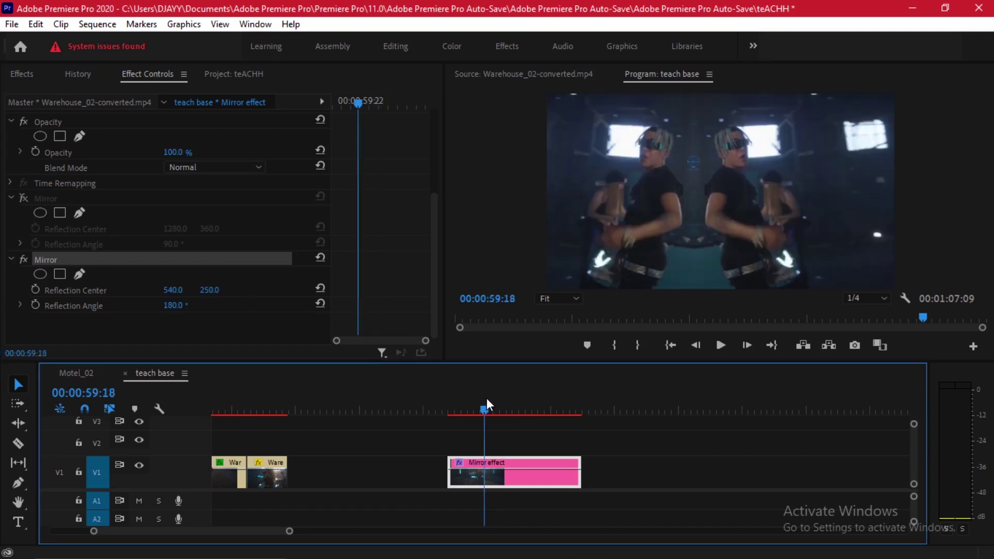
{"action": "key", "text": "space"}
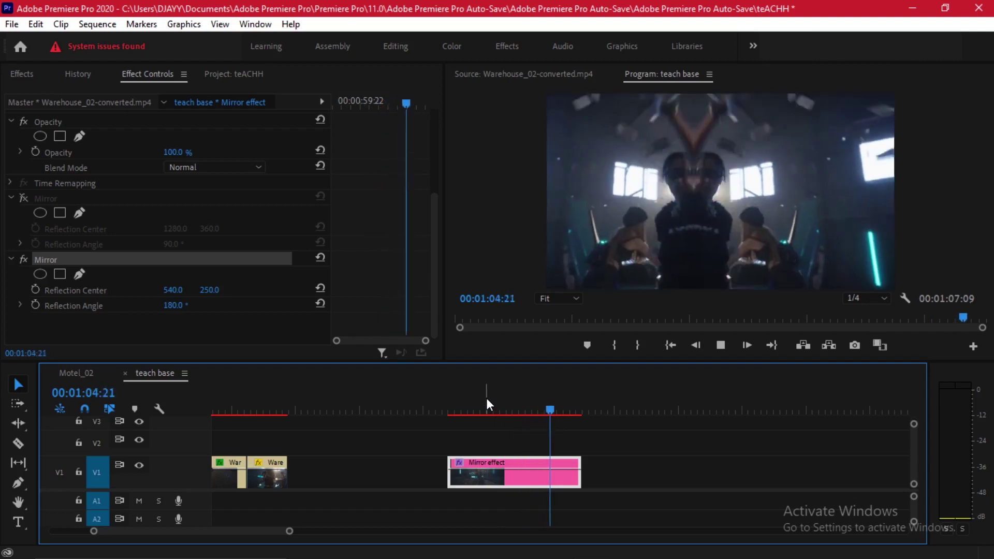
{"action": "key", "text": "space"}
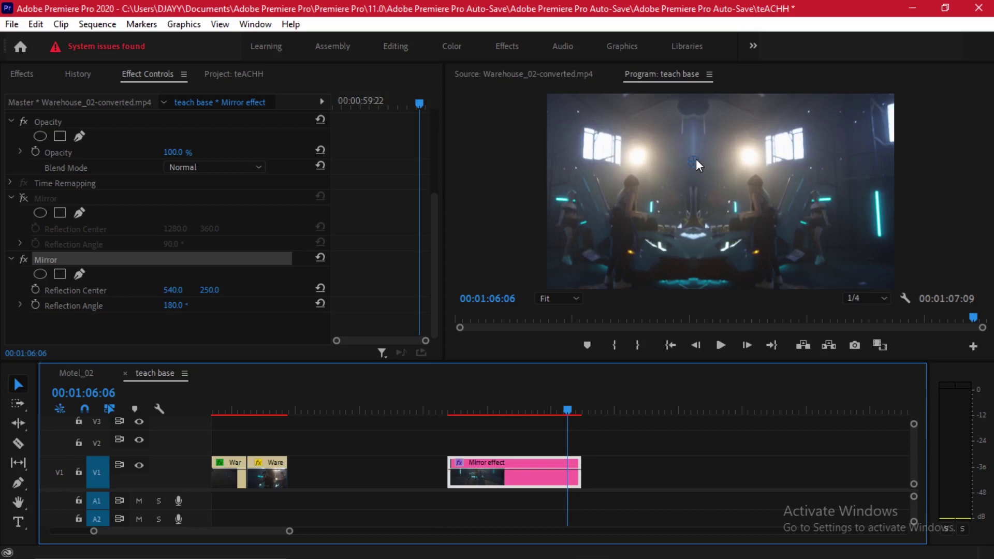
- Enable both Mirror effects' fx switches and play the clip to preview the four-way mirror
{"action": "left_click", "coordinate": [23, 259]}
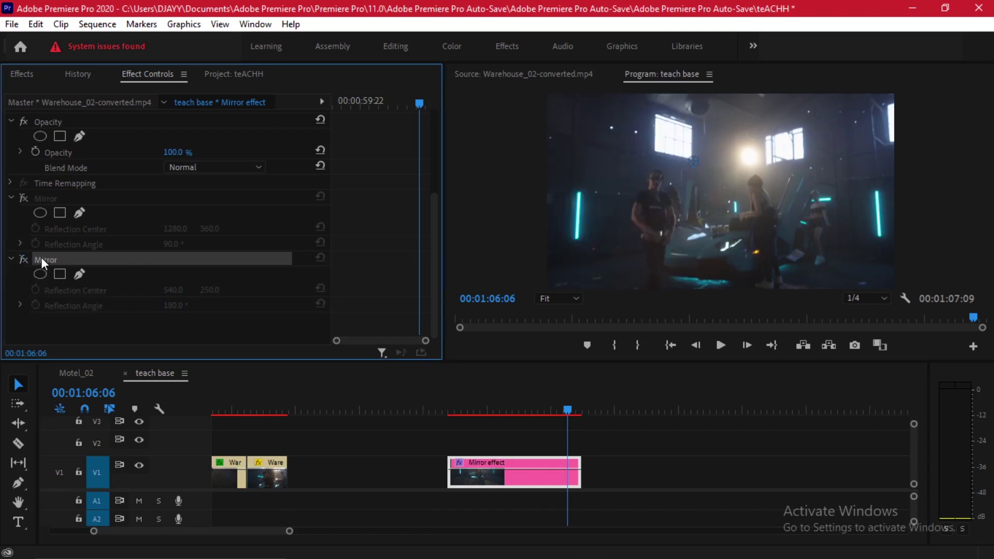
{"action": "left_click", "coordinate": [23, 198]}
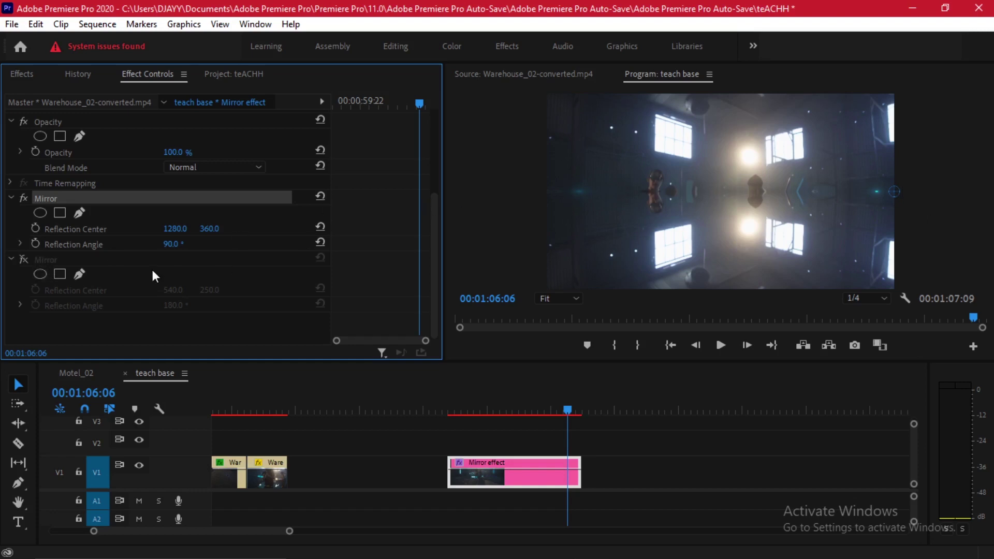
{"action": "left_click", "coordinate": [21, 258]}
{"action": "left_click", "coordinate": [449, 409]}
{"action": "key", "text": "space"}
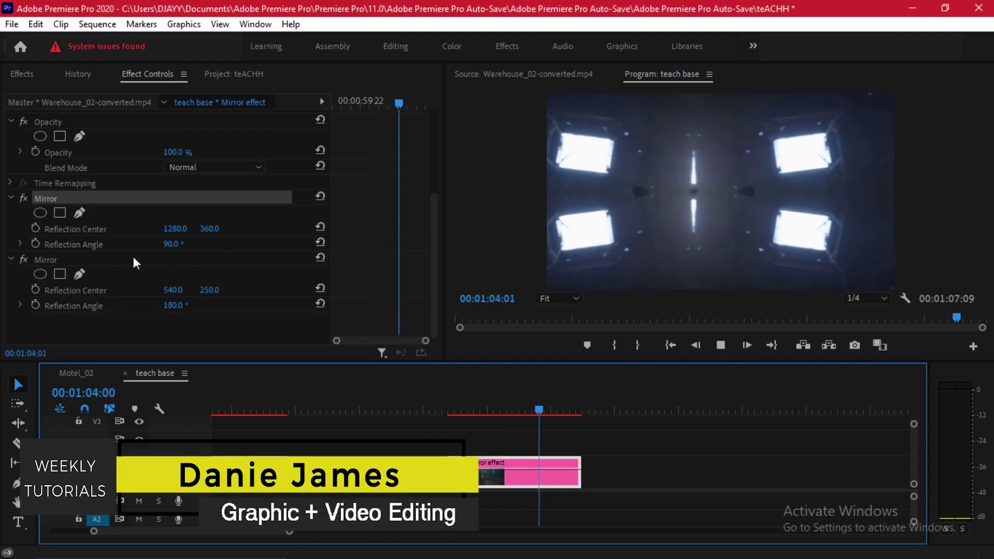
{"action": "key", "text": "space"}
{"action": "scroll", "coordinate": [568, 452], "scroll_direction": "down", "scroll_amount": 1}
- Zoom out the teach base timeline to show all the sequence's clips
{"action": "scroll", "coordinate": [564, 451], "scroll_direction": "down", "scroll_amount": 4}
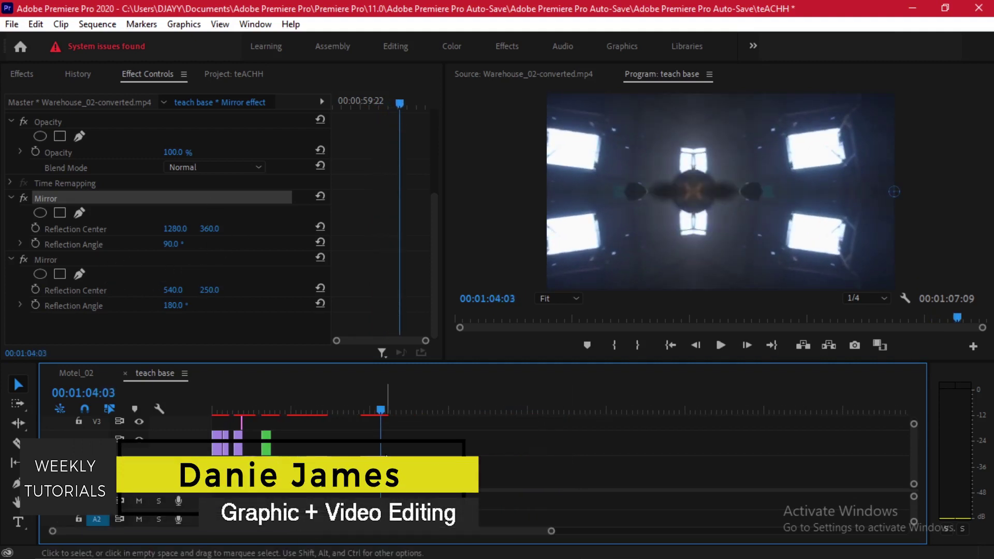